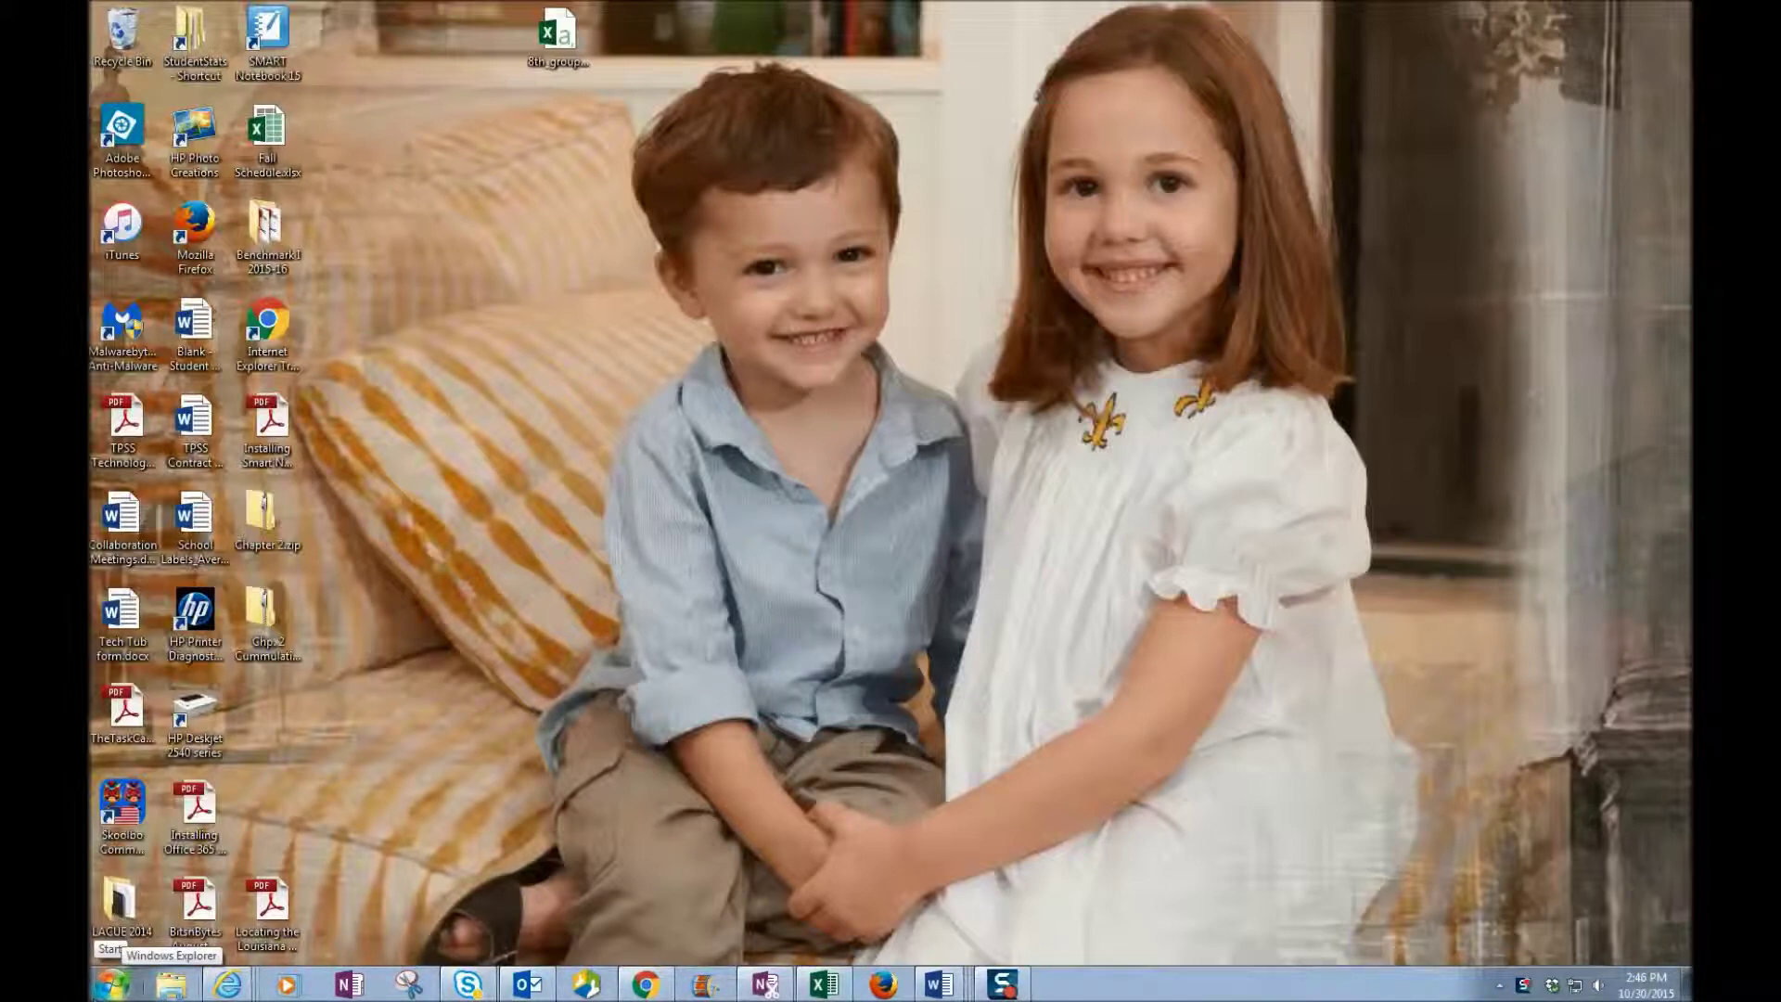
Launch ExamView TestGenerator from the eInstruction ExamView program folder.
left_click(106, 990)
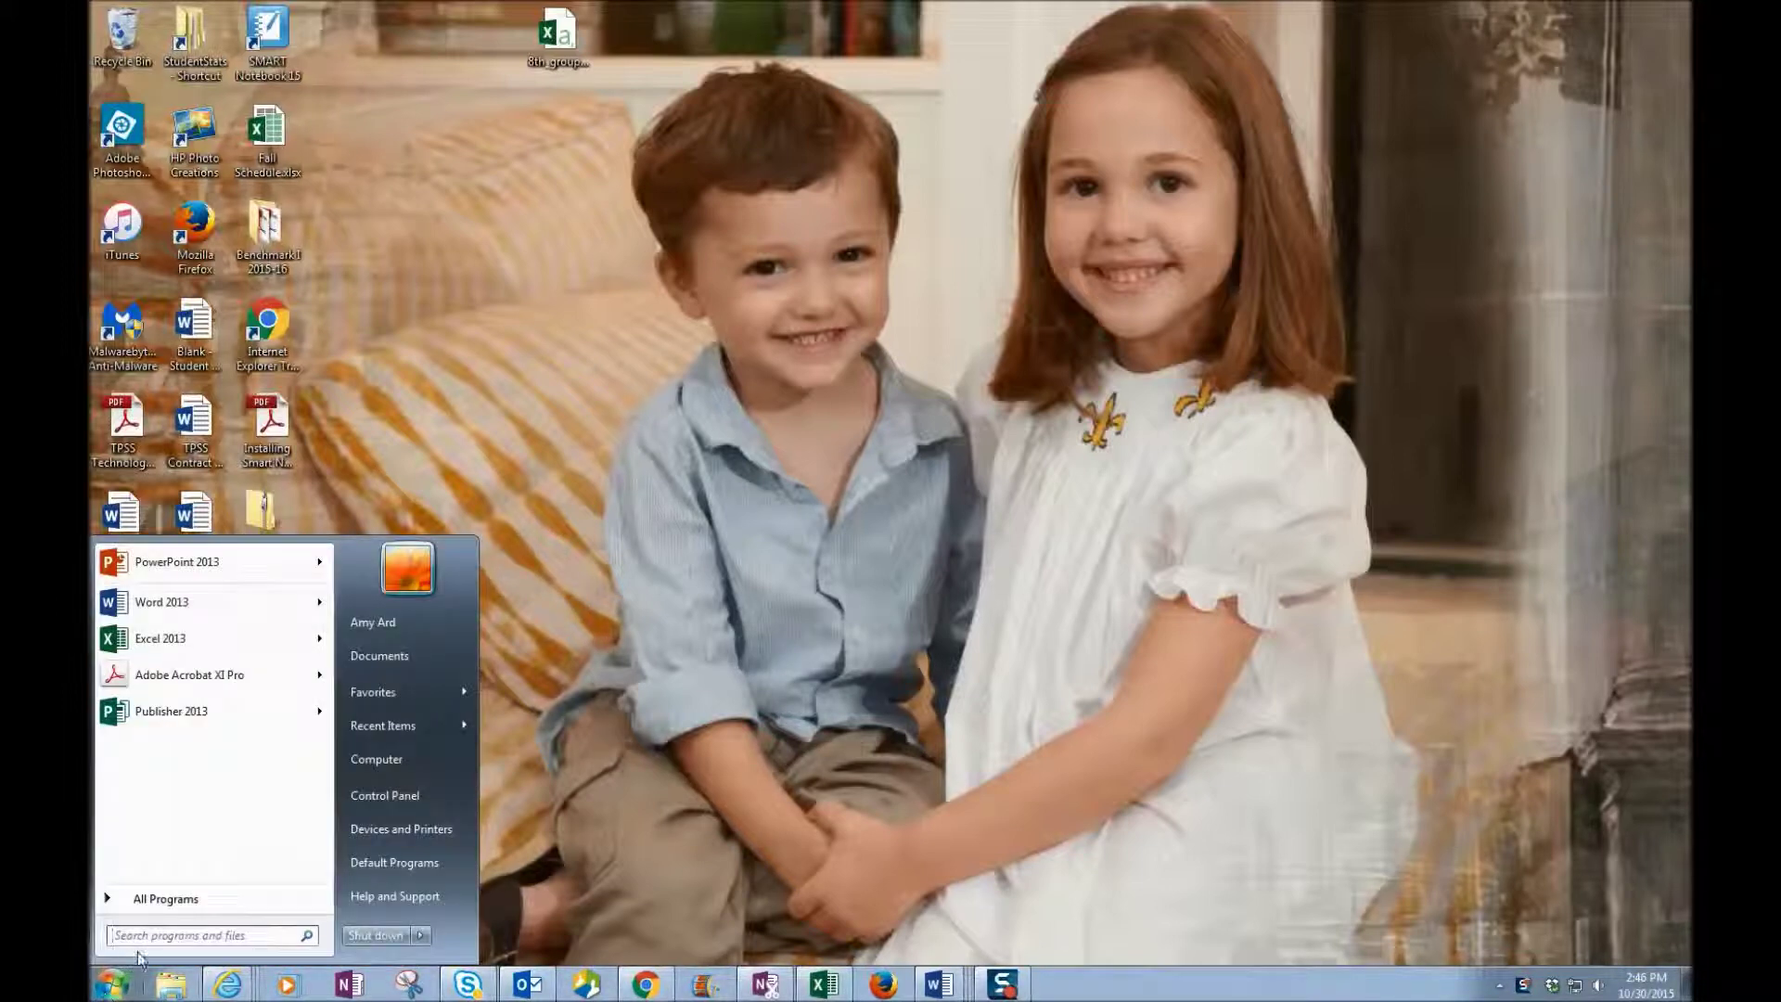
left_click(167, 898)
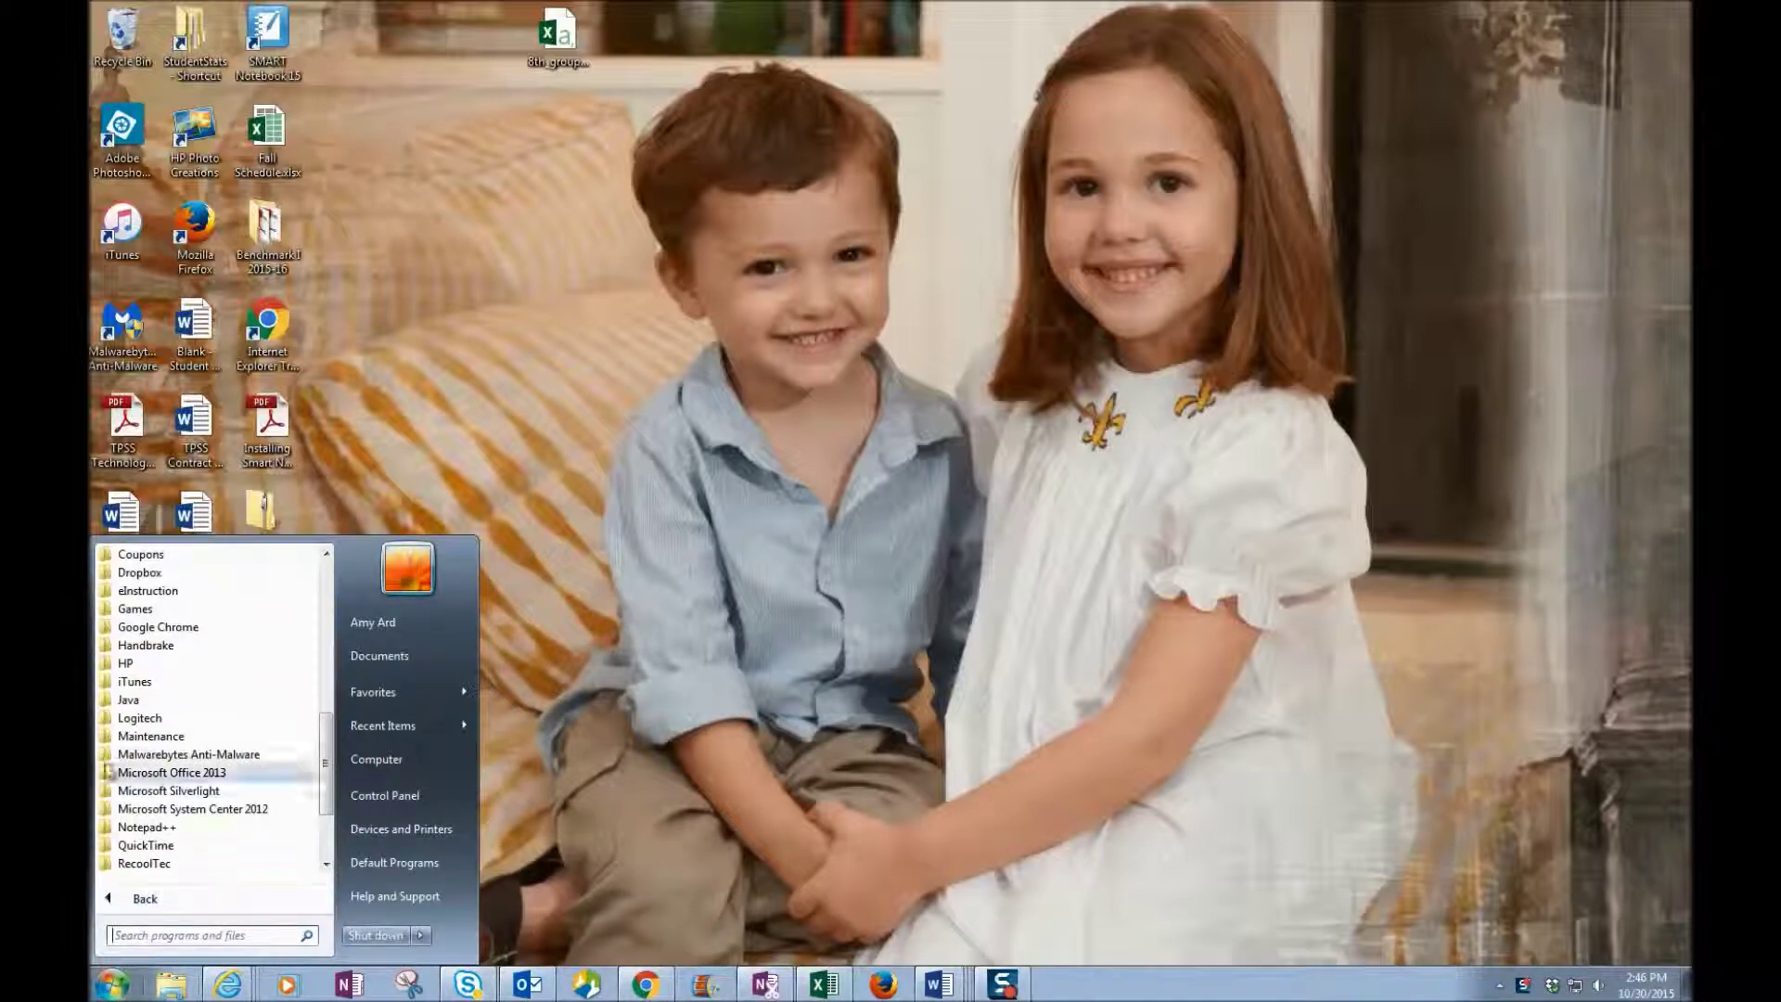
left_click(146, 592)
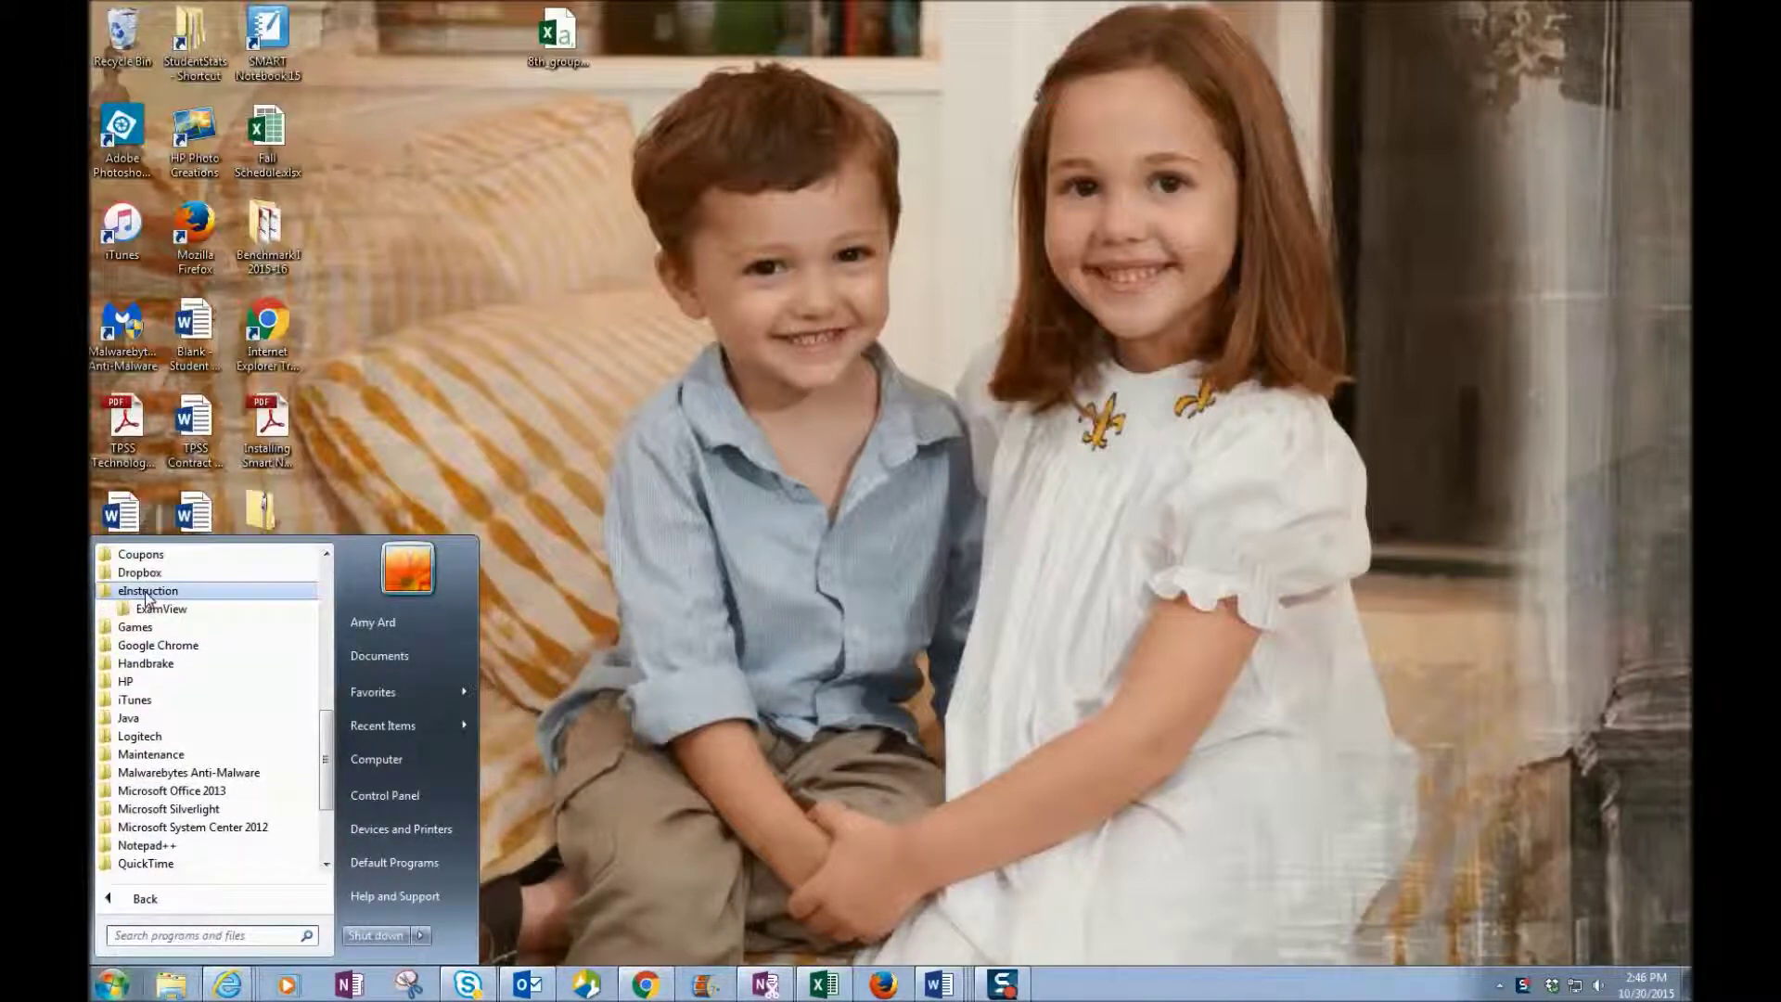
left_click(150, 610)
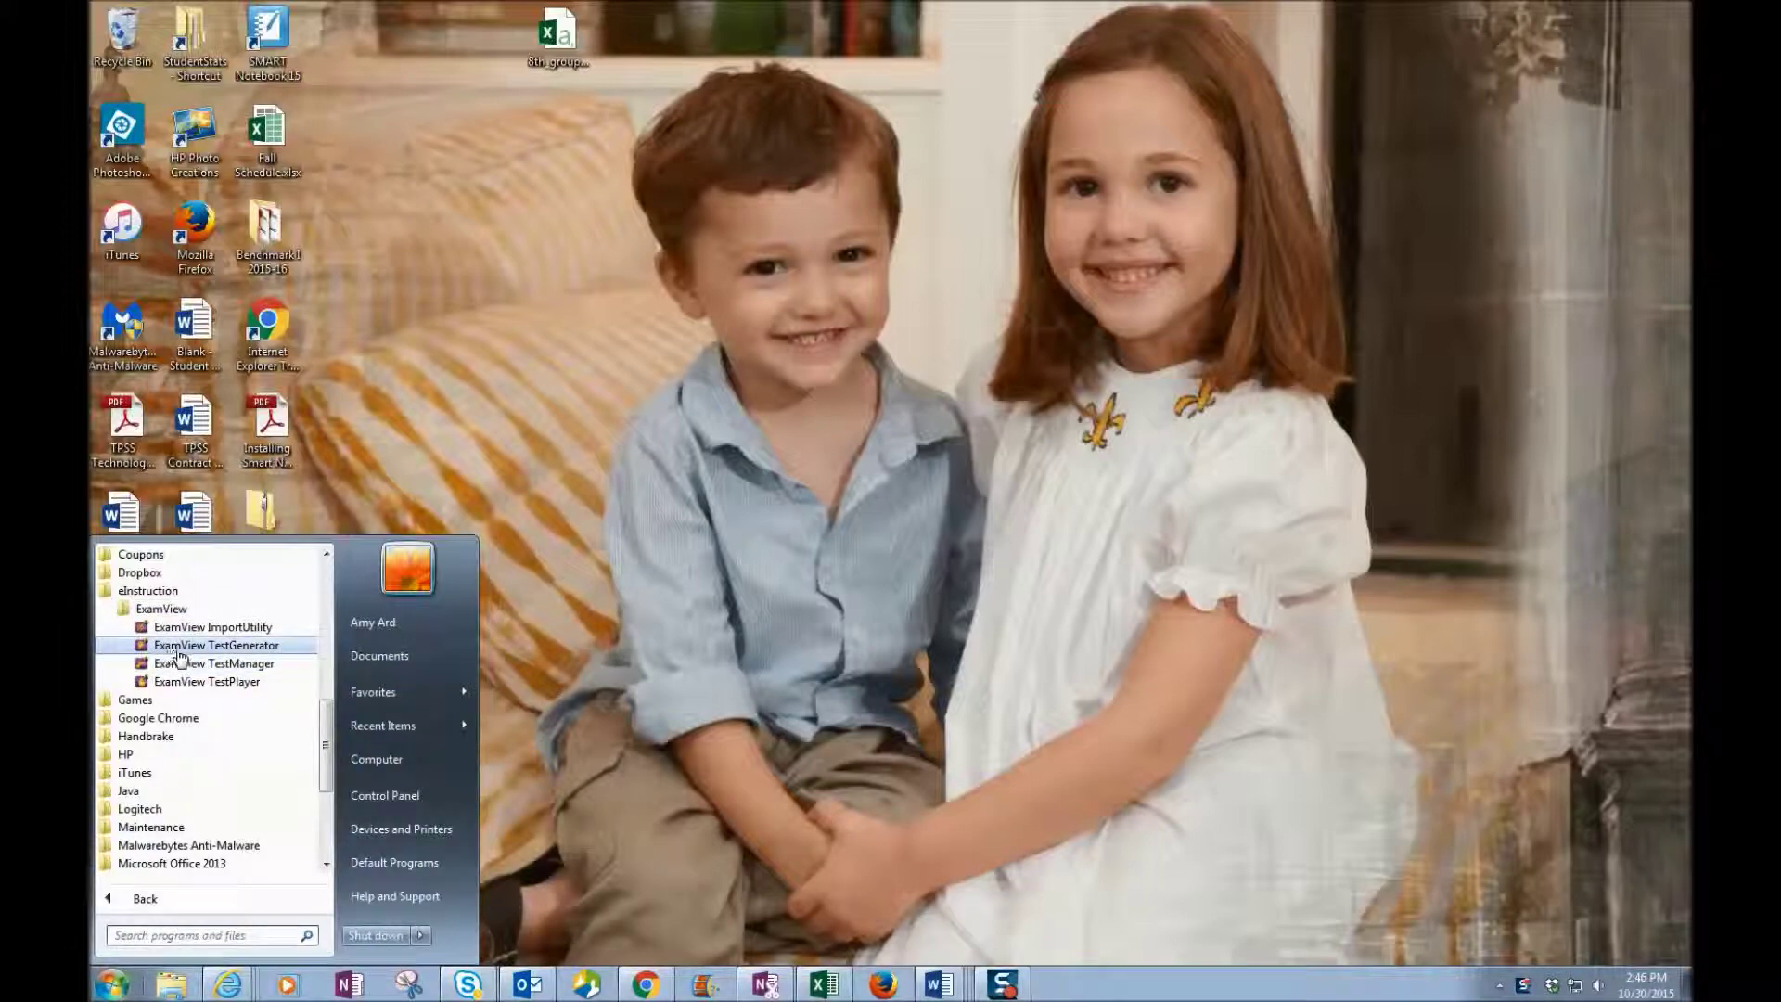
left_click(178, 648)
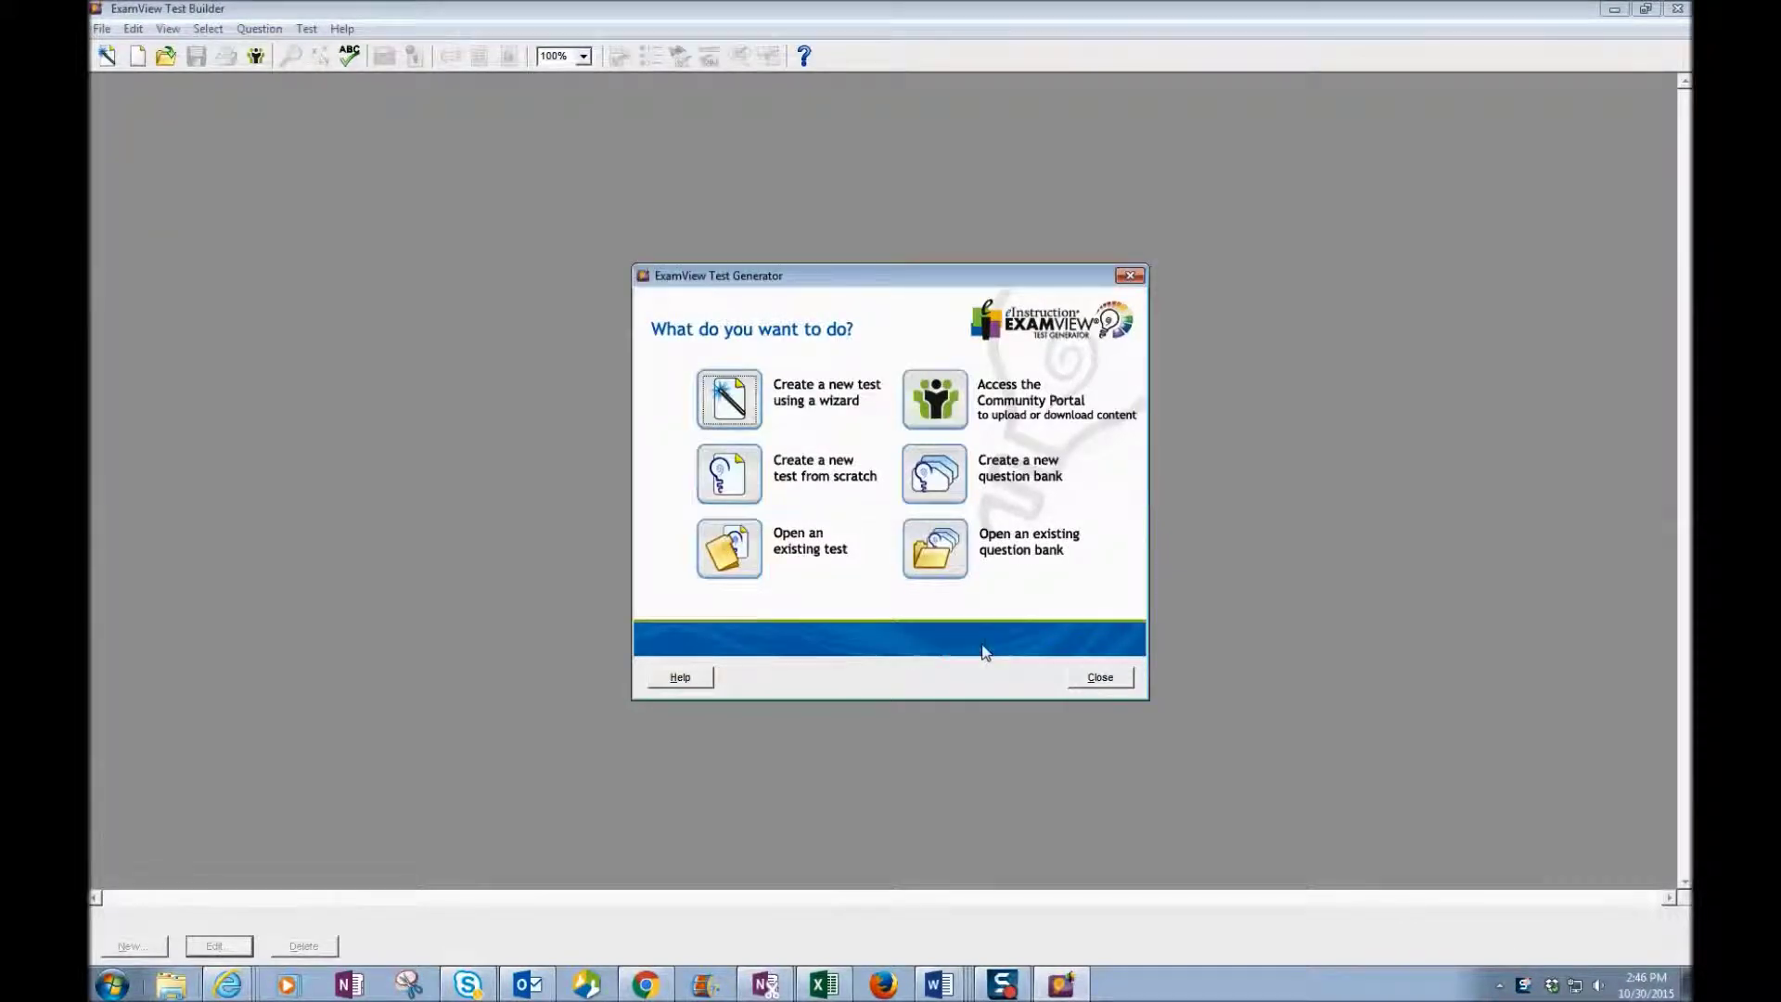
Open the existing question bank A1_Ch03_Cumulative.bnk from Ch03 Pre-Made Assessments in the HMD Burger_Algebra 1 2012 folder.
left_click(1647, 872)
left_click(935, 549)
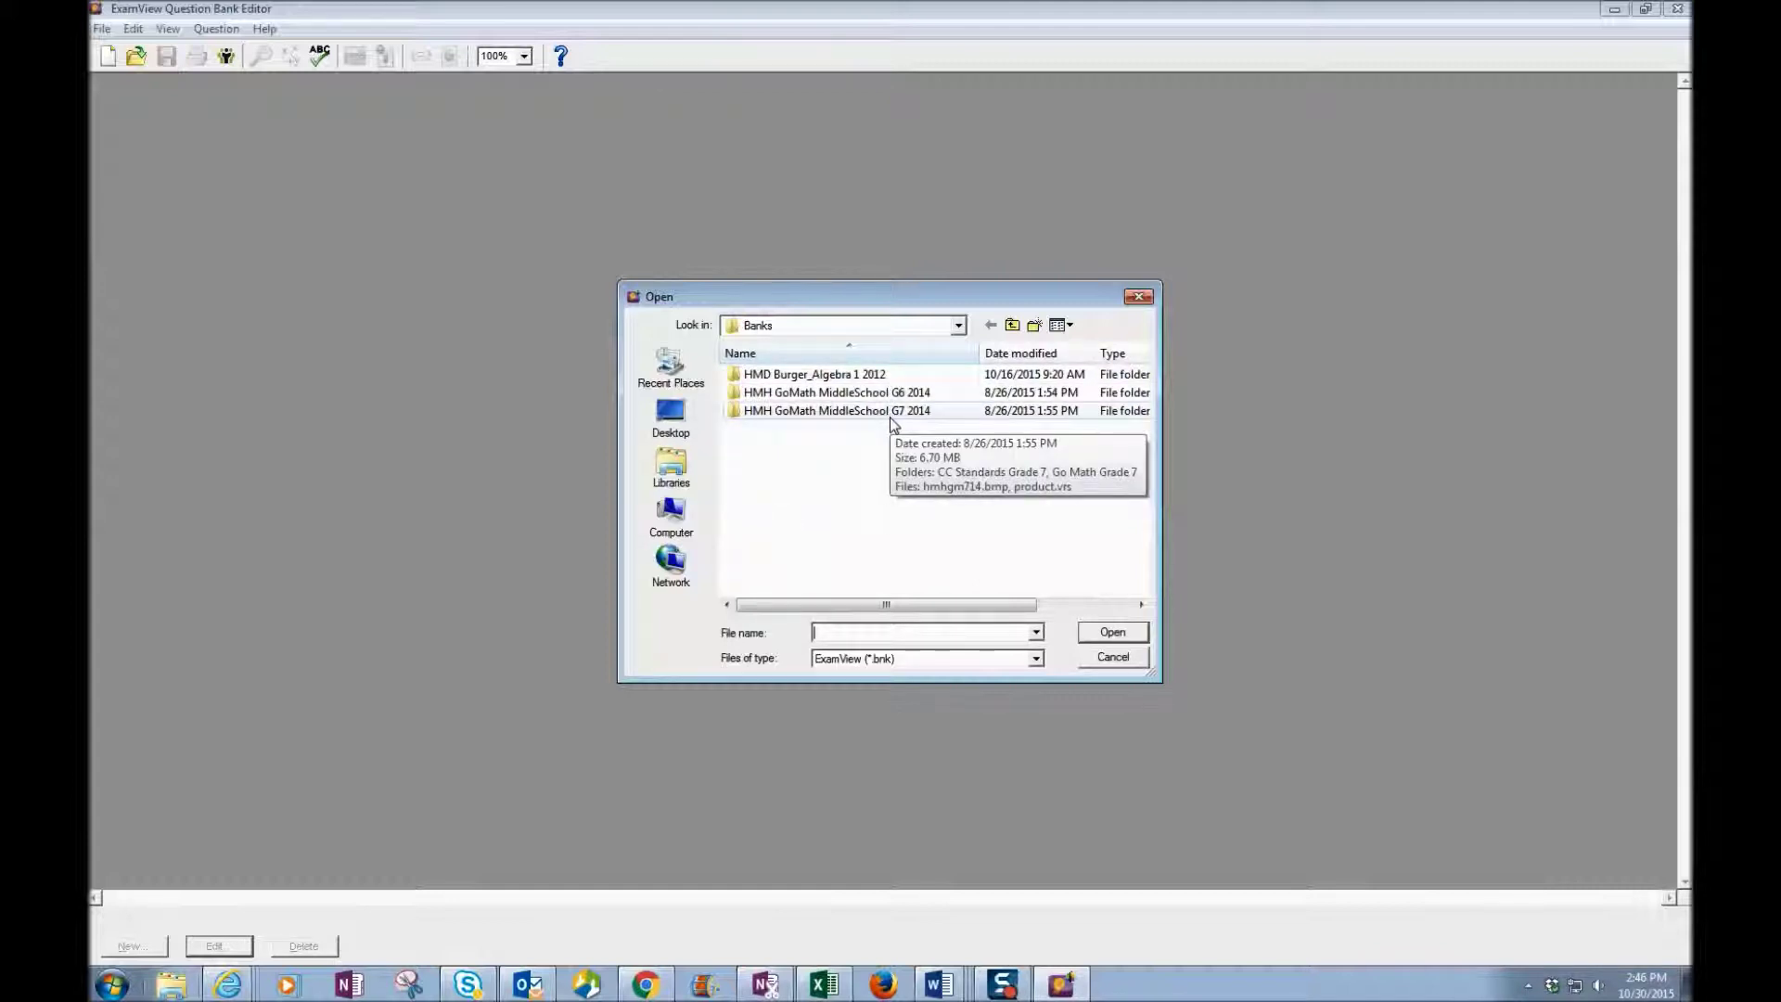
double_click(830, 382)
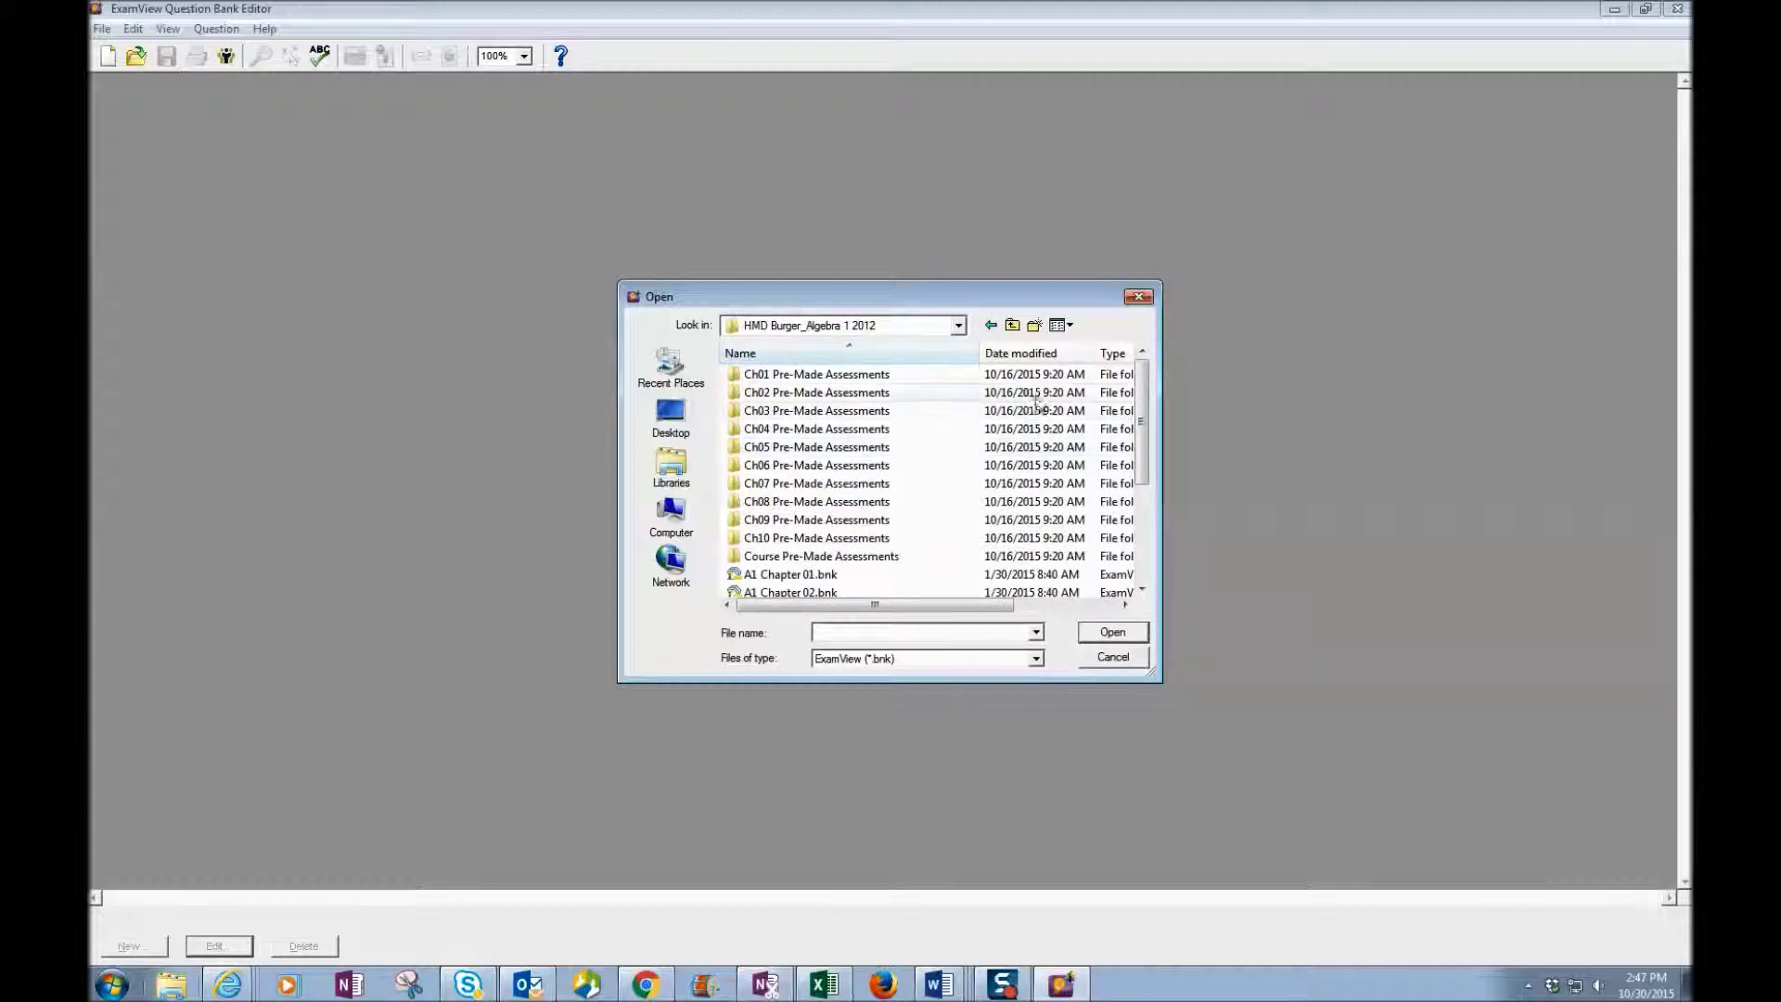
double_click(853, 419)
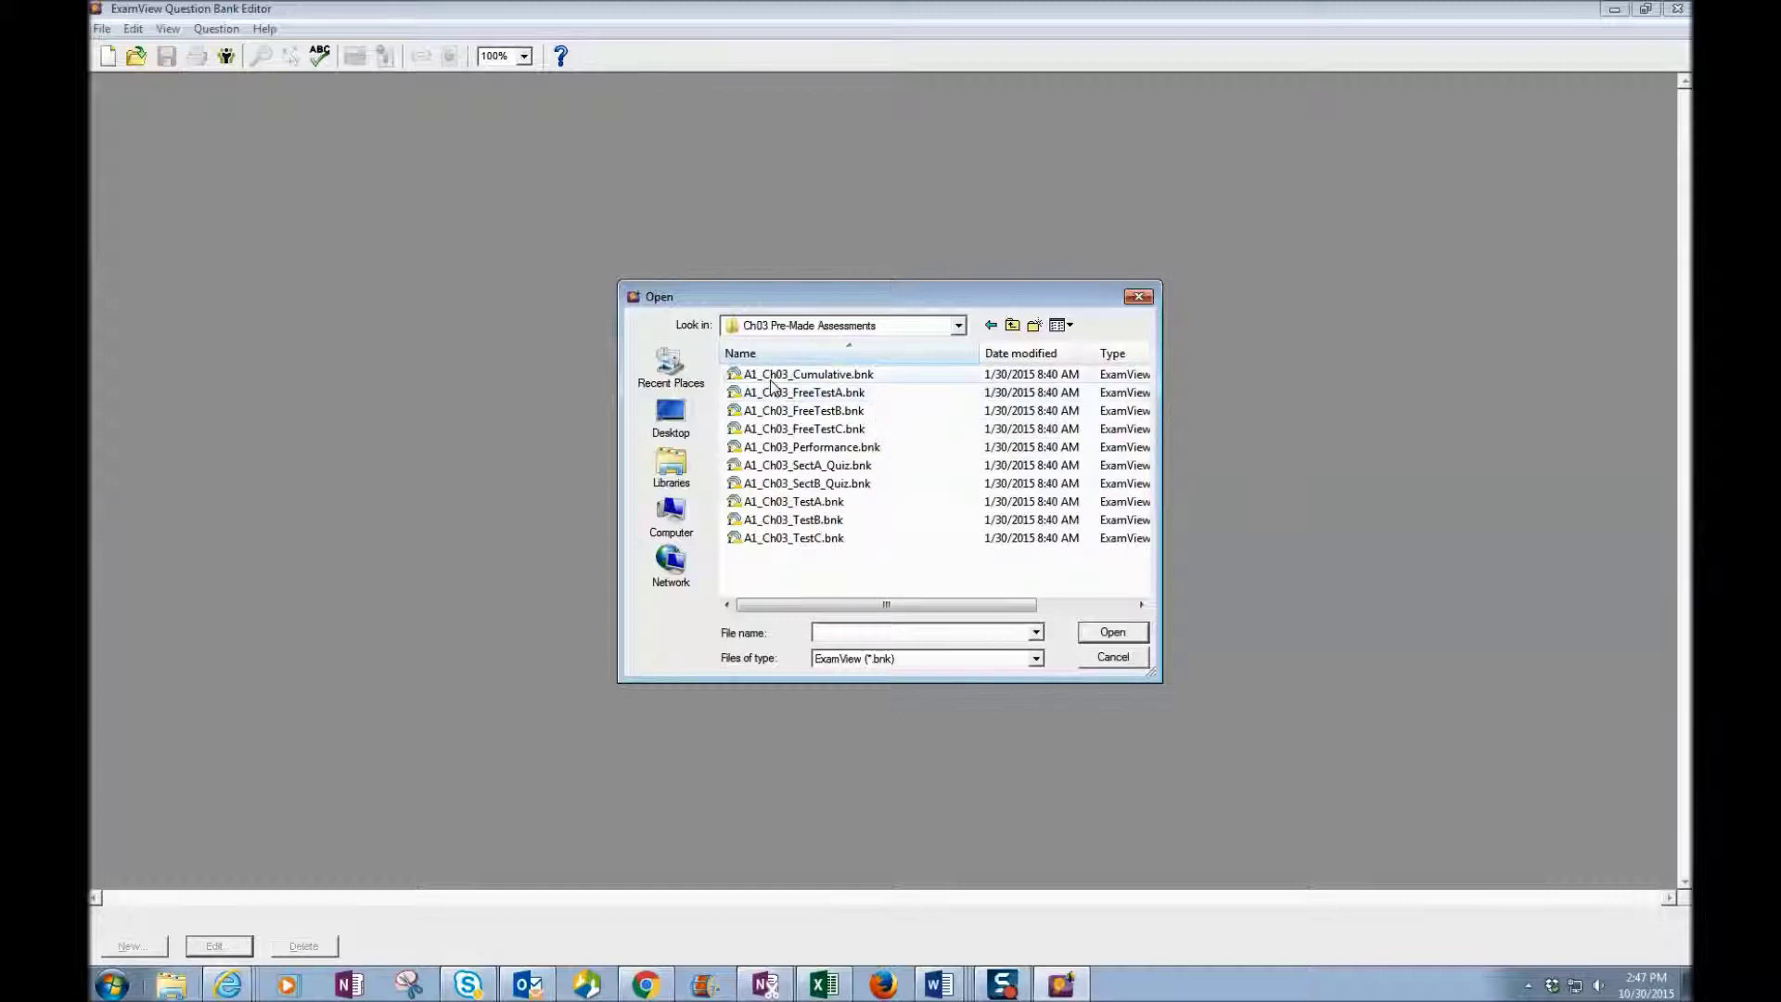
left_click(844, 375)
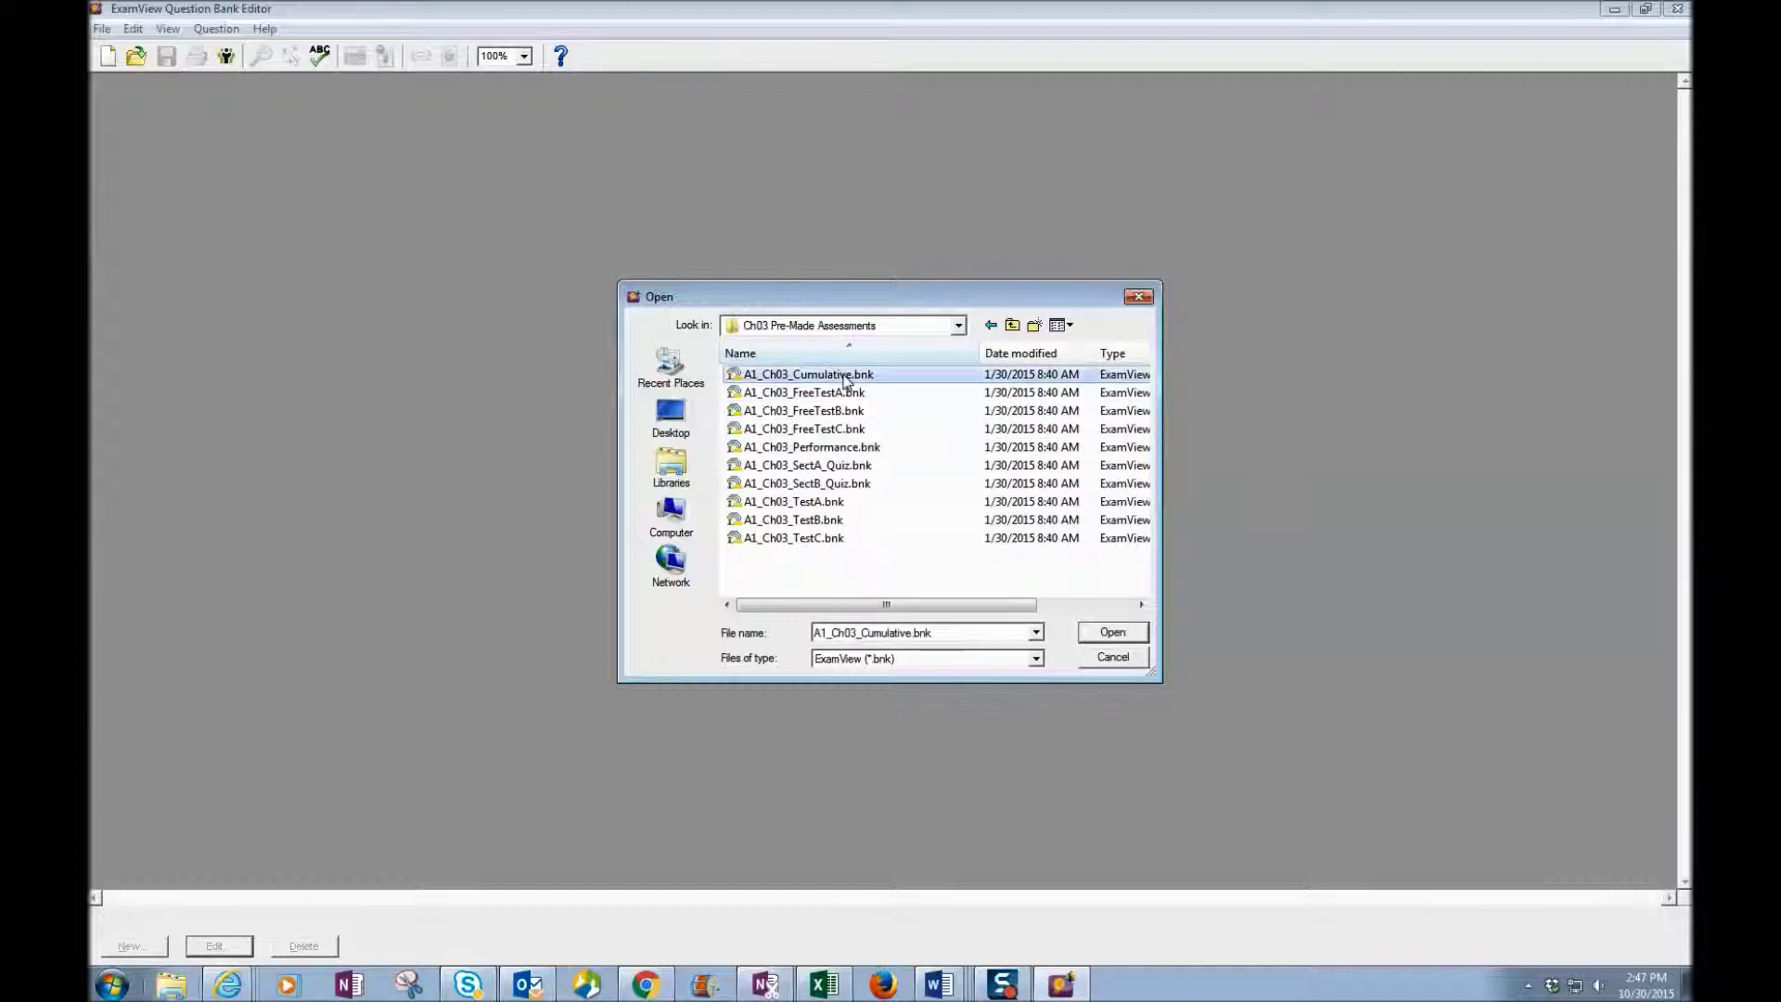
left_click(1126, 633)
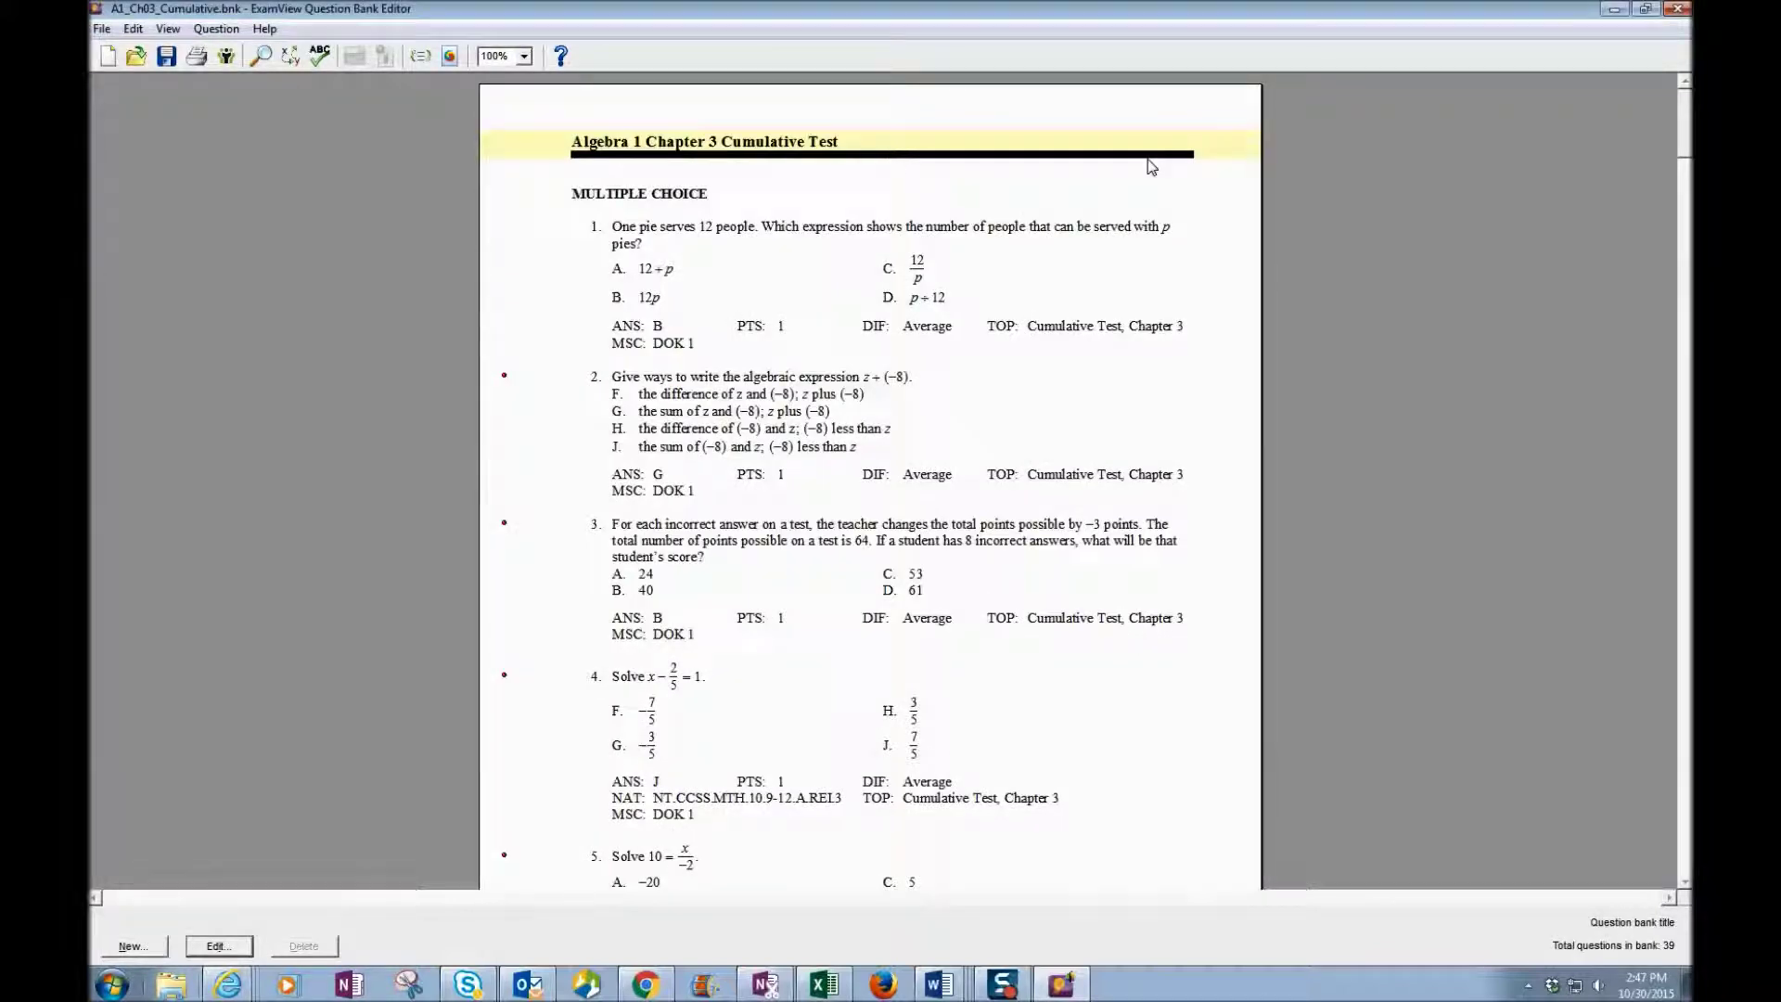
Export the question bank in Blackboard 7.1-9.0 format to the Desktop as "Chp. 3 Cummulative Bank", copying that name for reuse.
mouse_move(1683, 142)
left_mouse_down()
mouse_move(1686, 872)
mouse_move(1686, 116)
left_mouse_up()
left_click(102, 29)
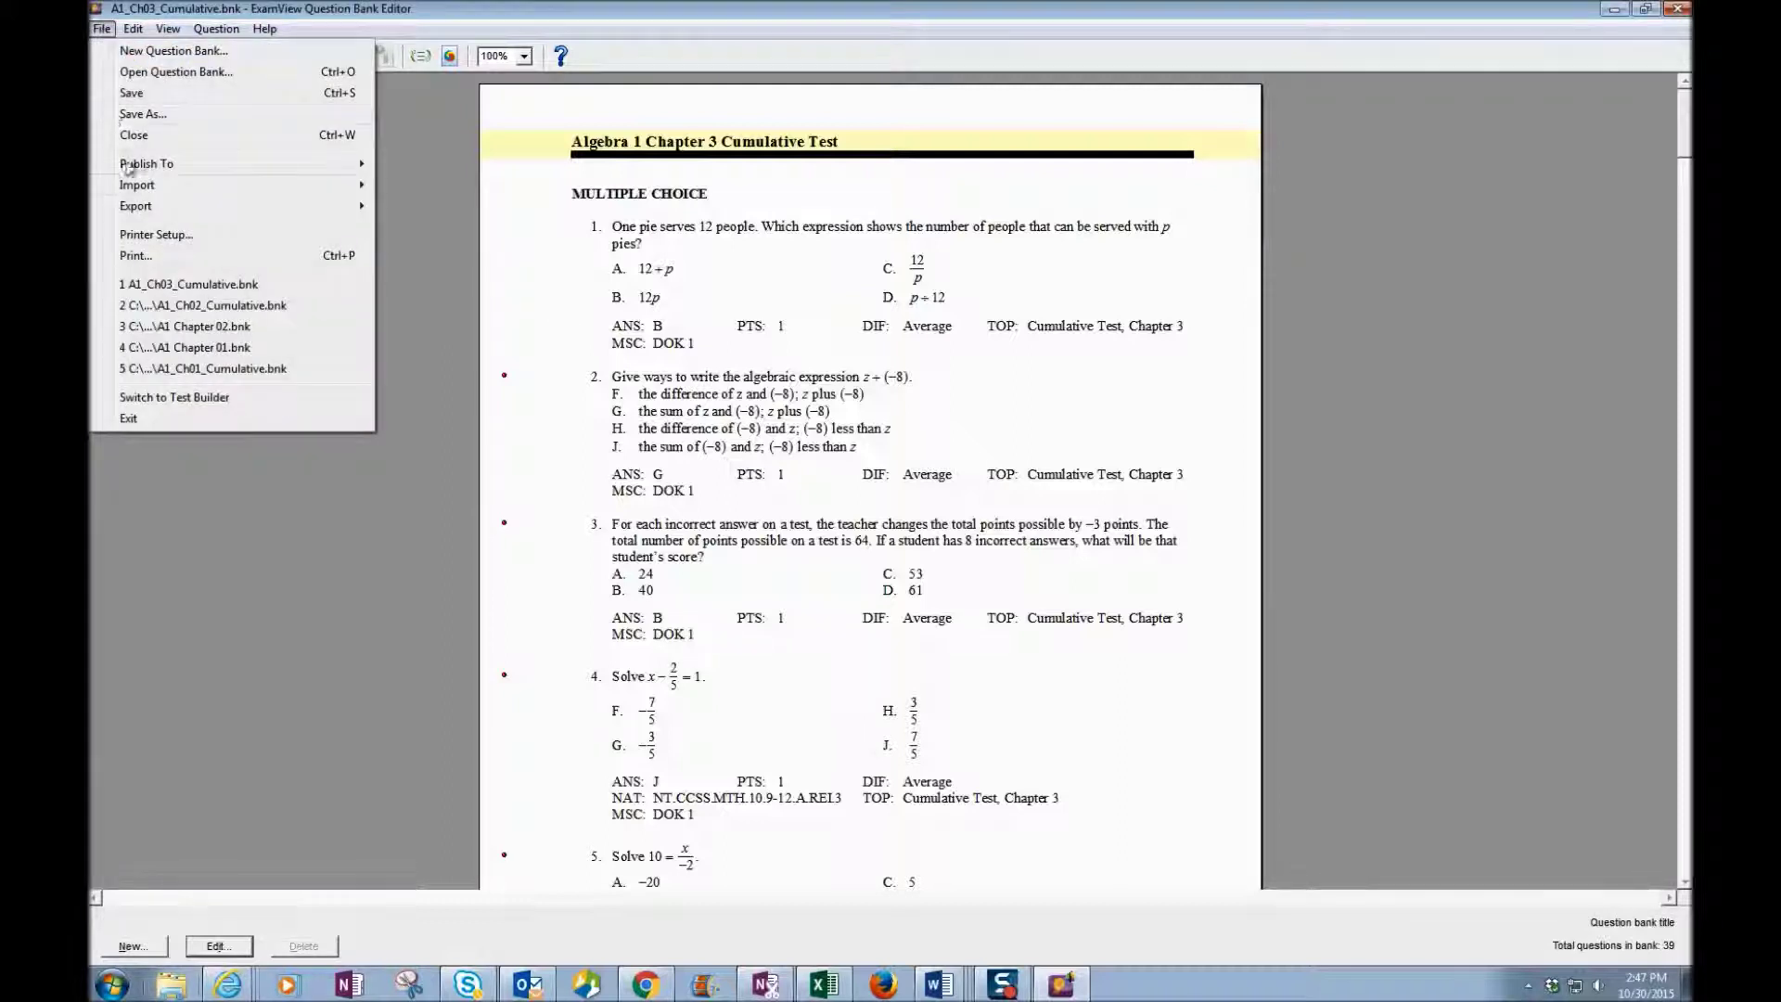
mouse_move(139, 210)
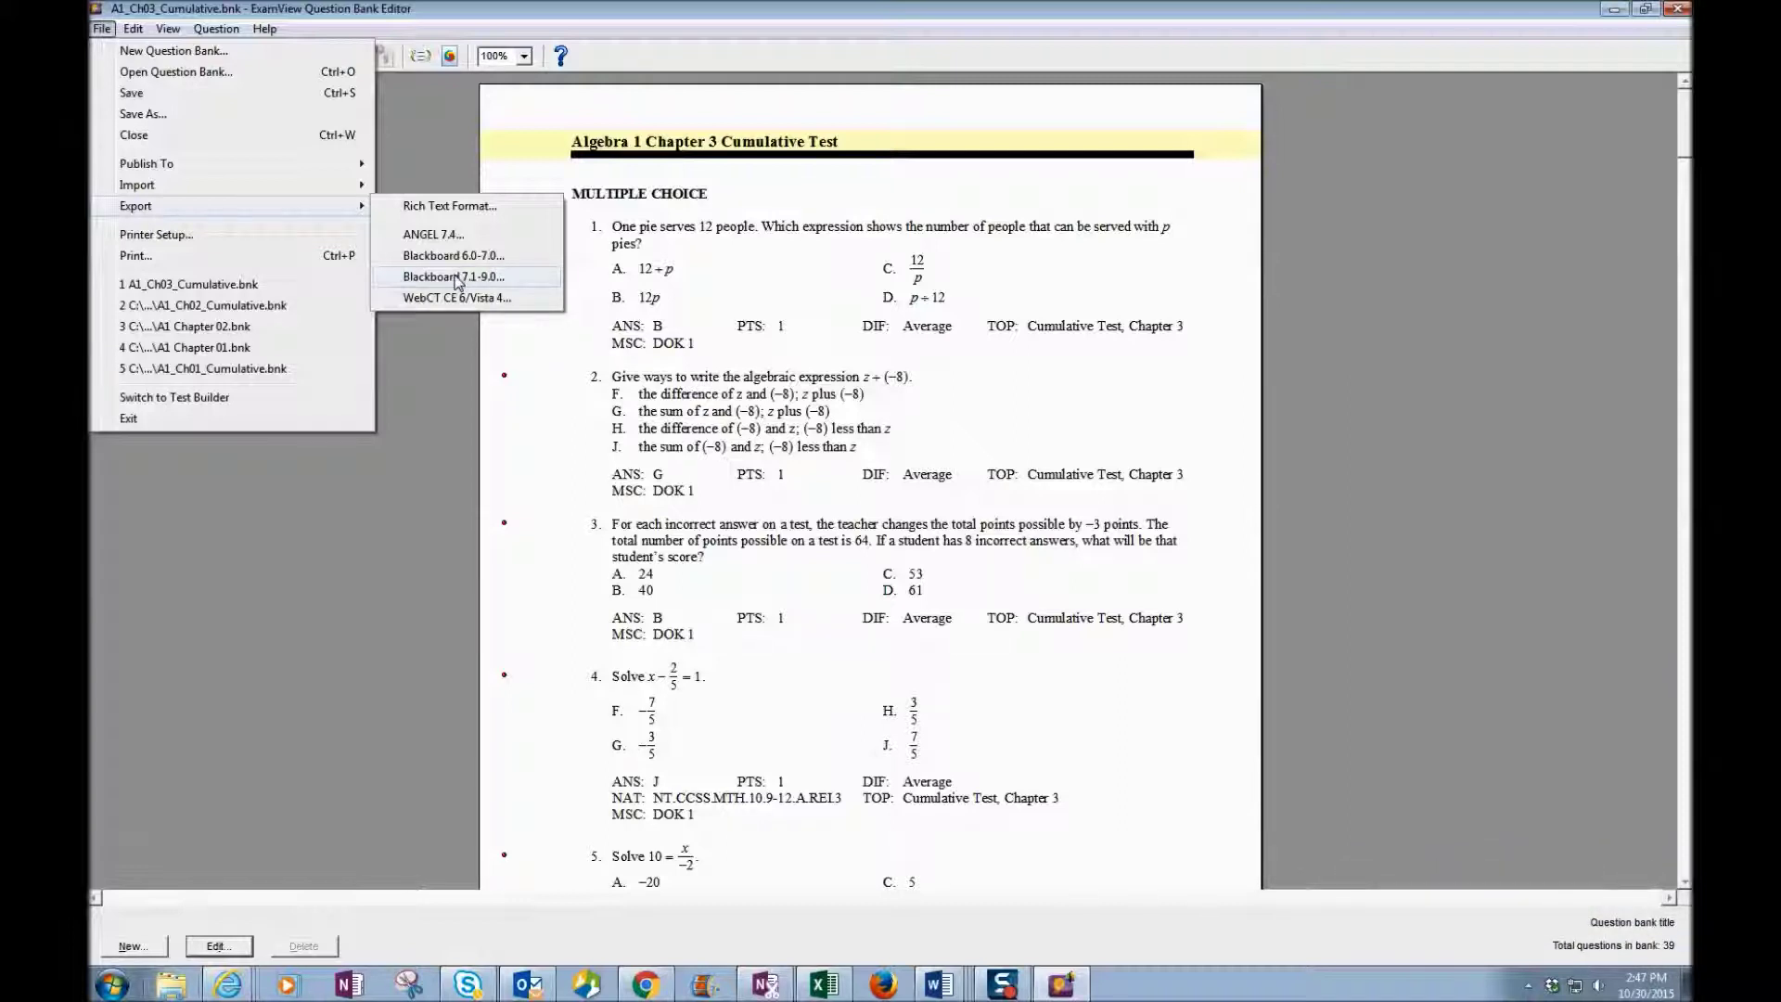
left_click(455, 278)
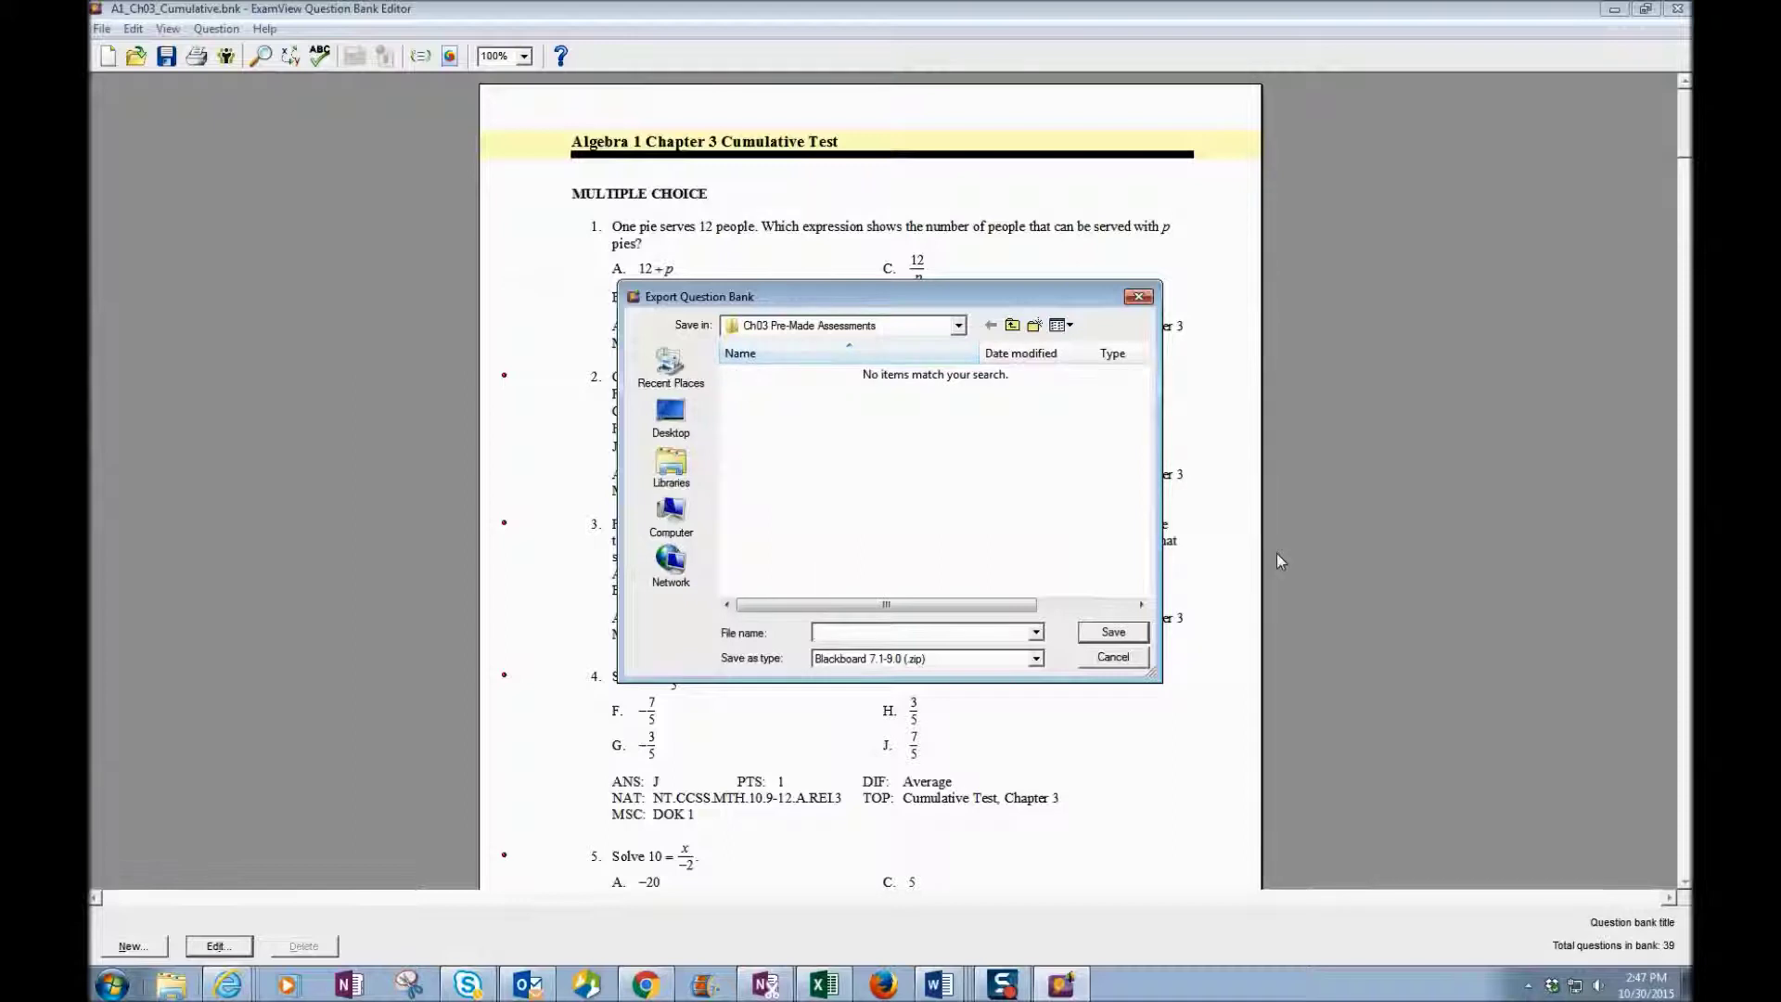
left_click(670, 417)
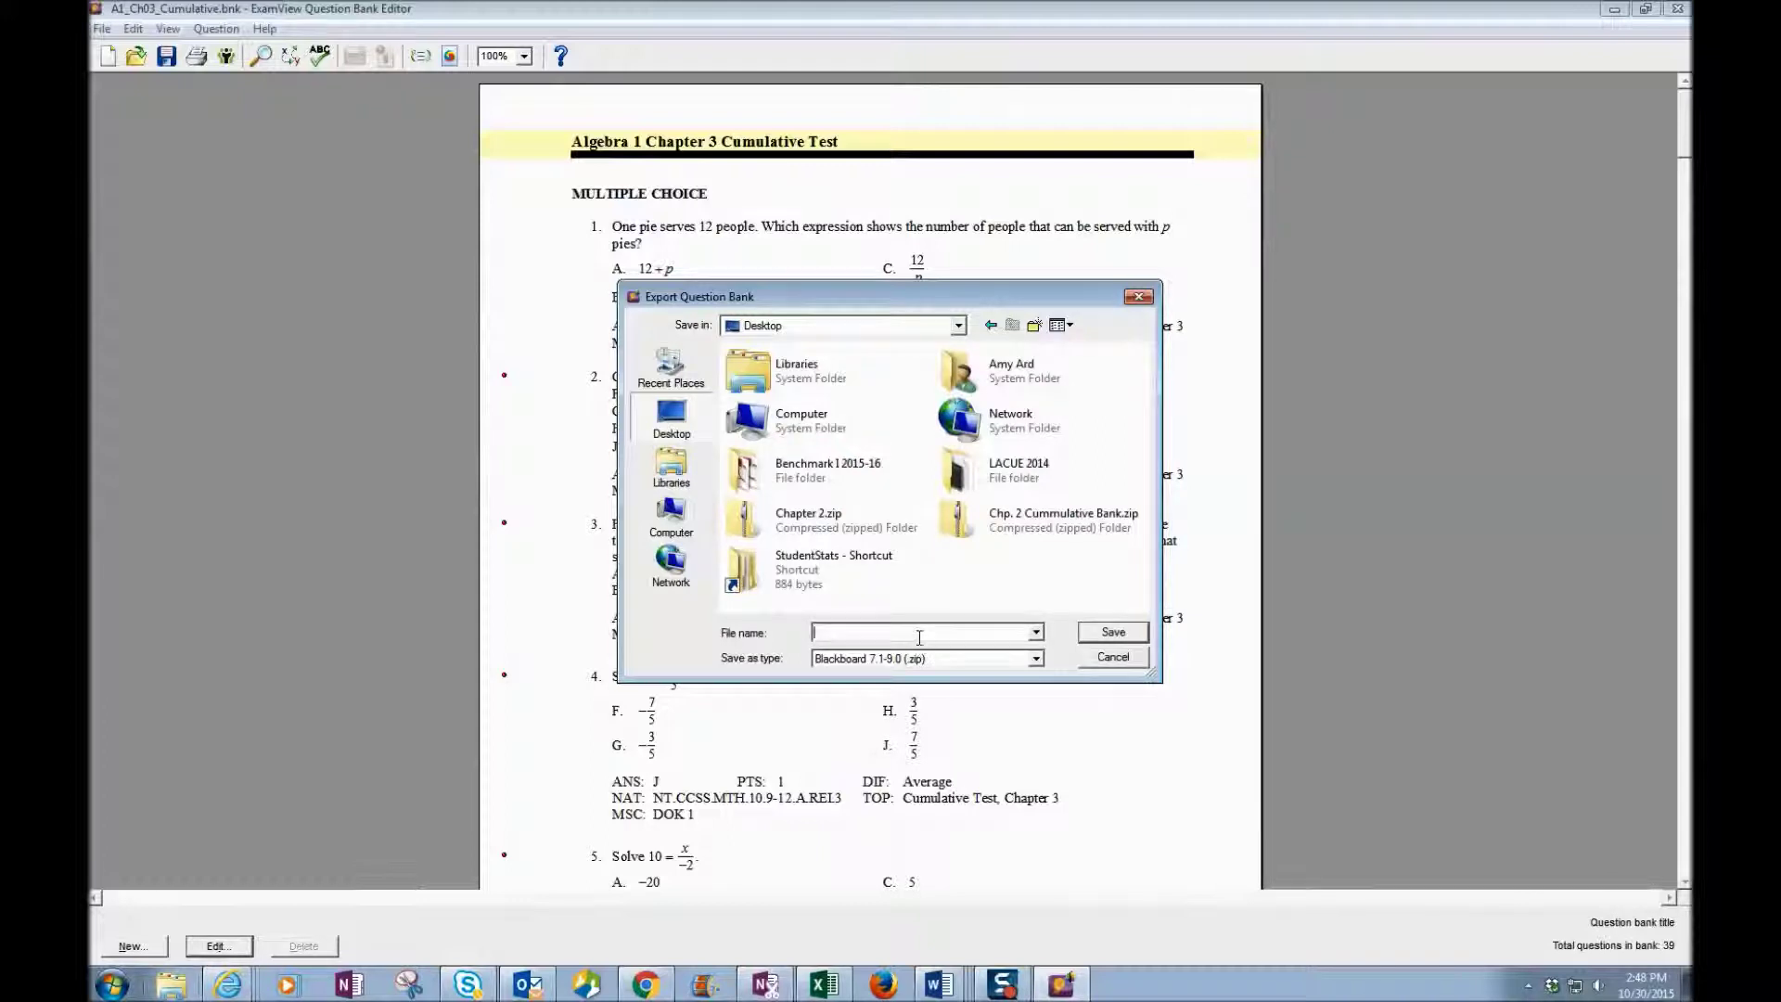
left_click(914, 634)
type("Chp")
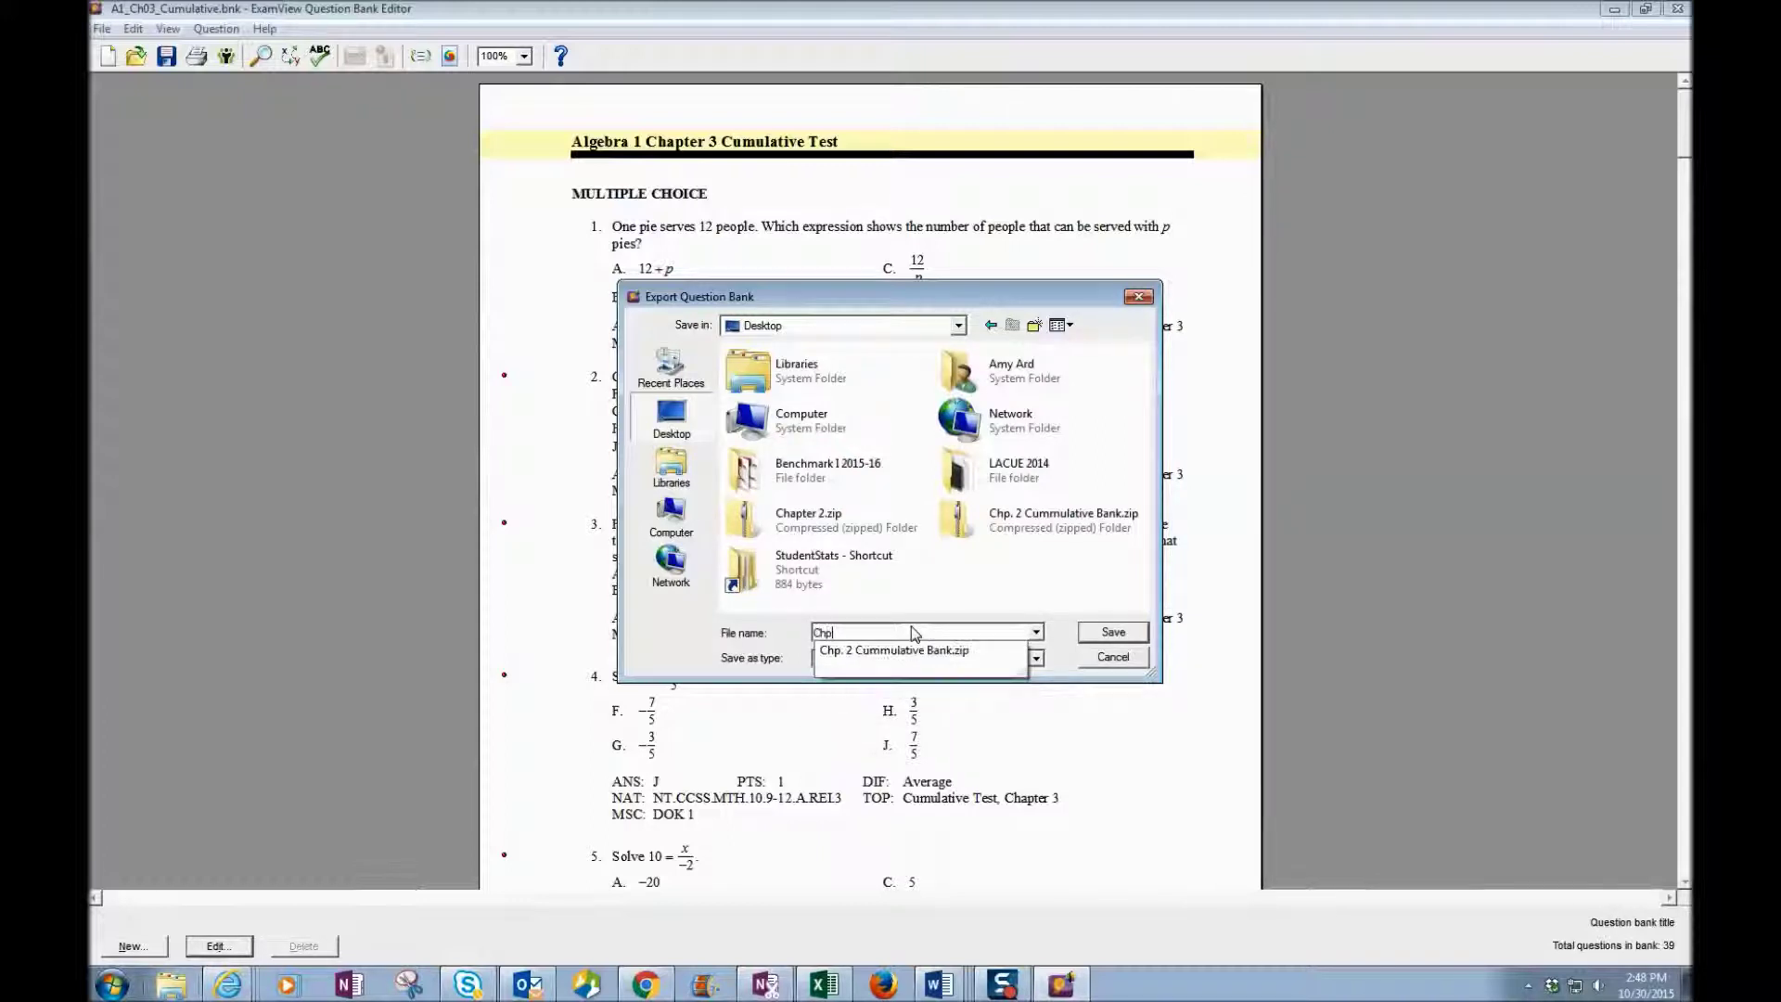
type(". 3")
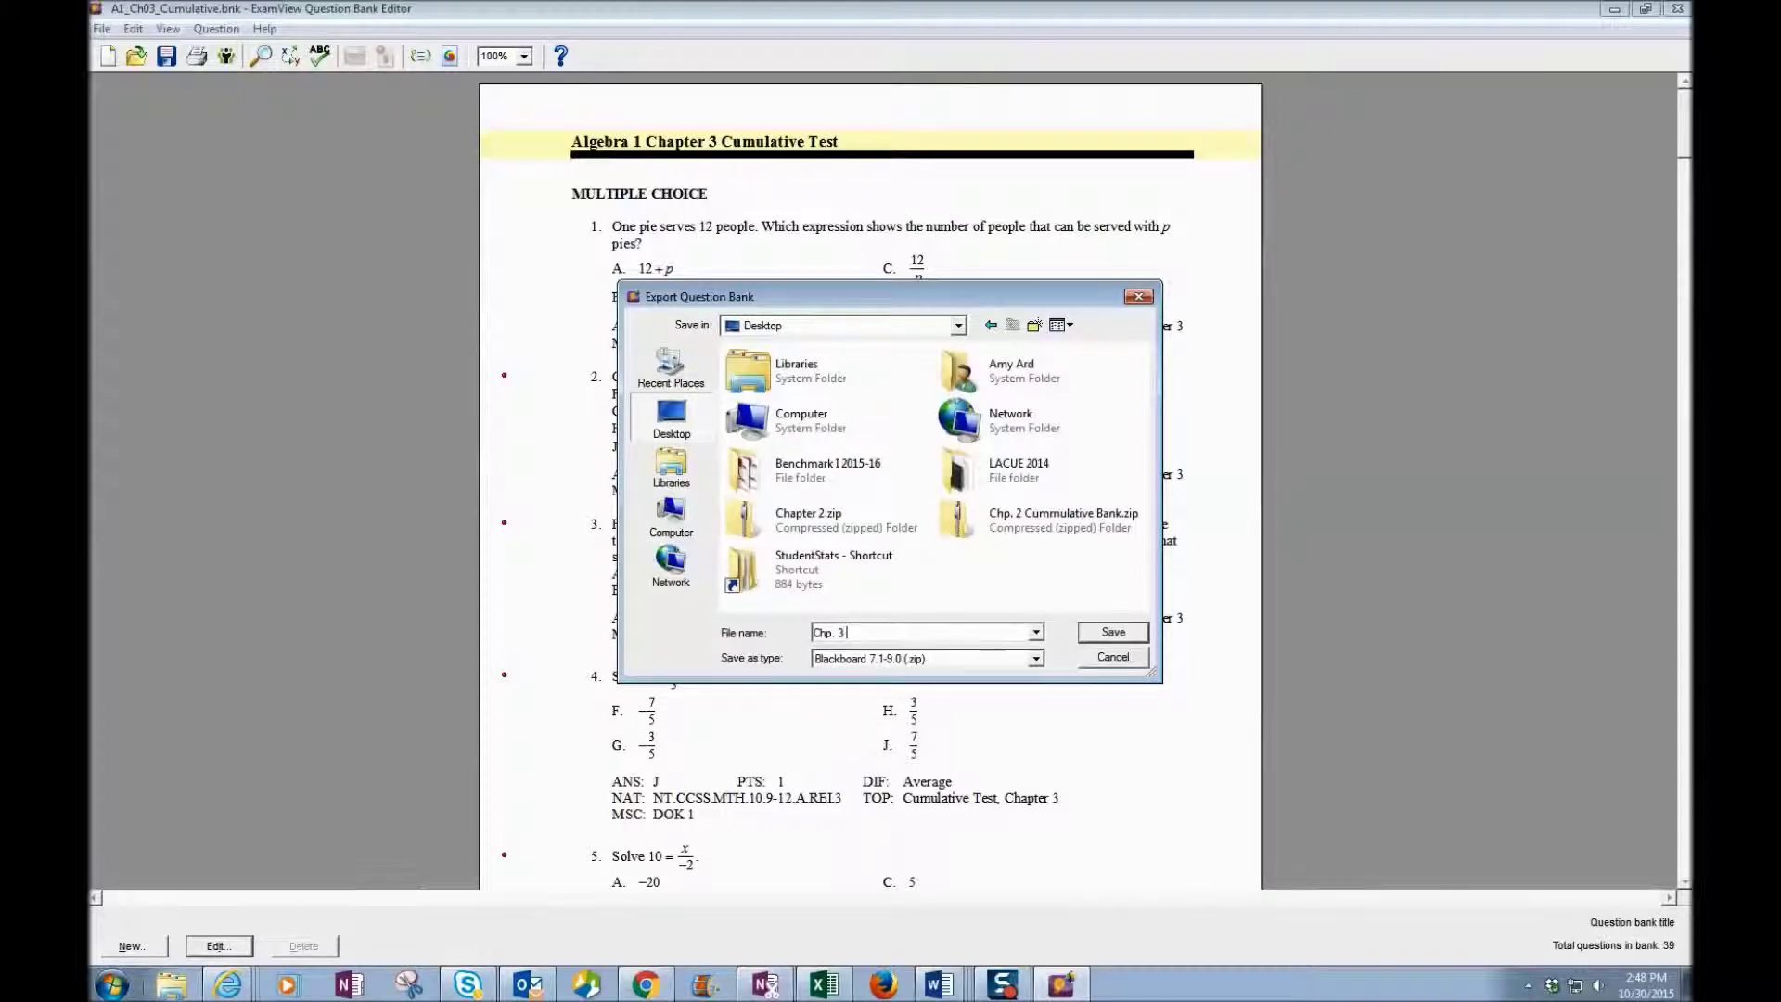
type(" Cummulative Bank")
key("ctrl+a")
key("ctrl+c")
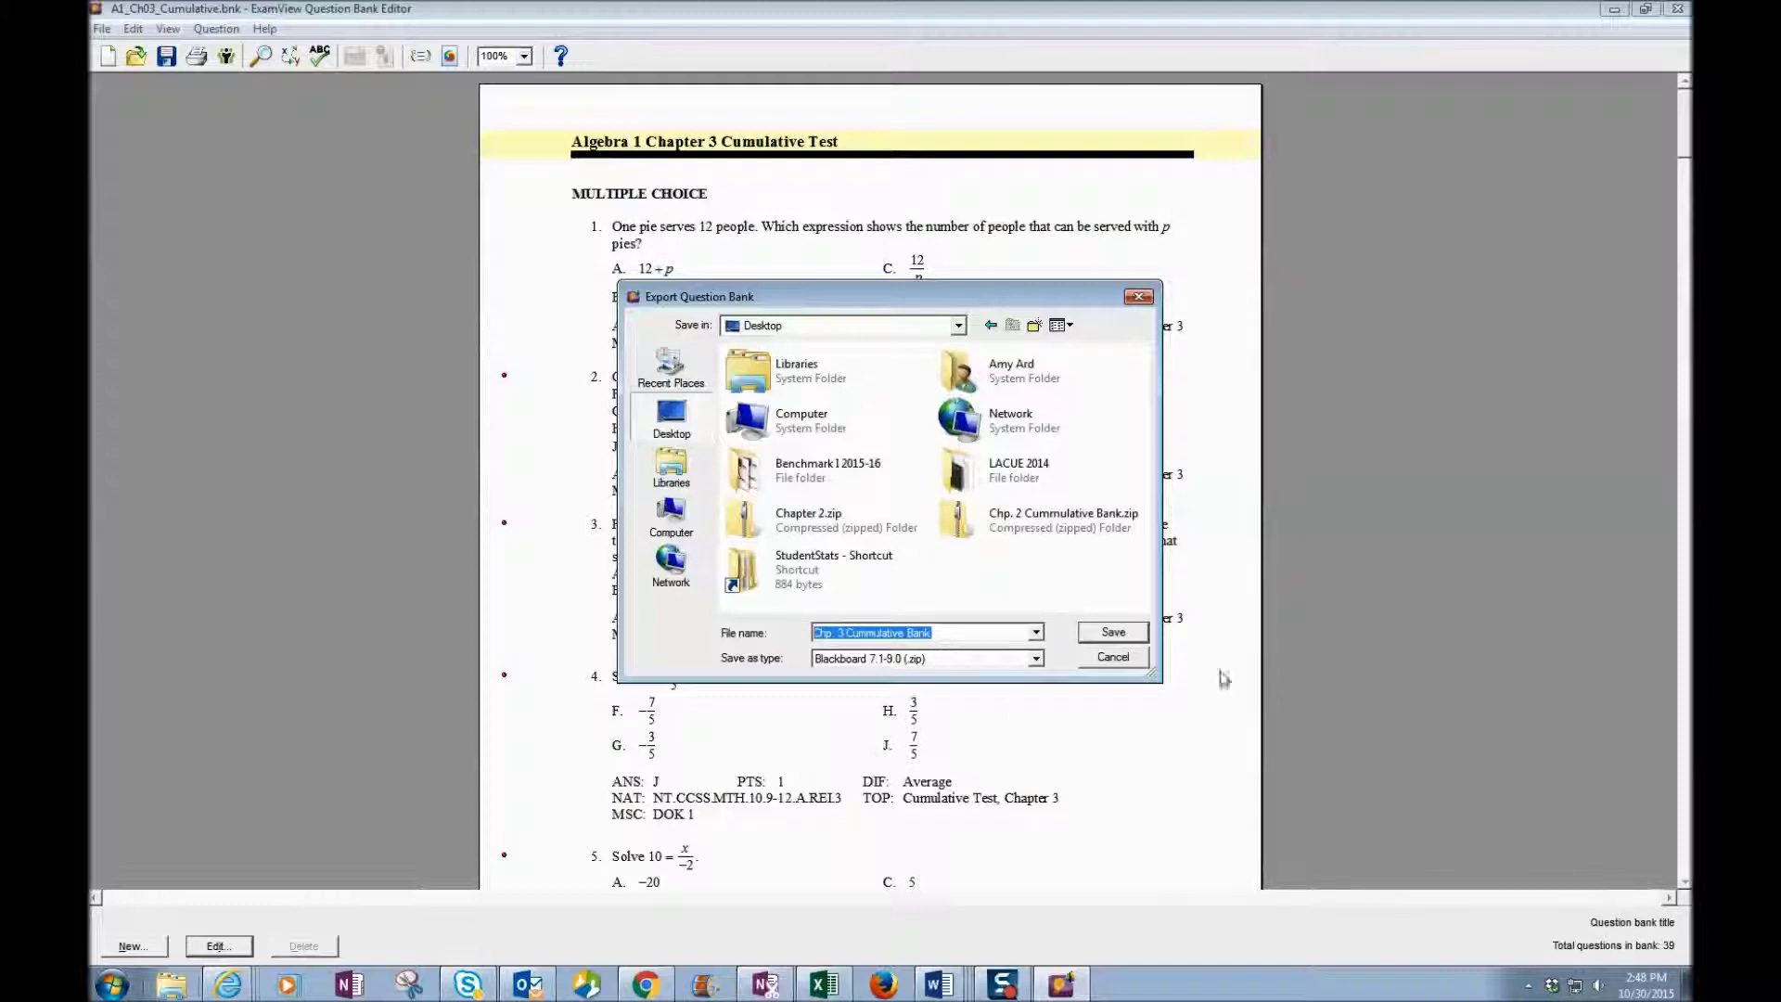
left_click(1143, 633)
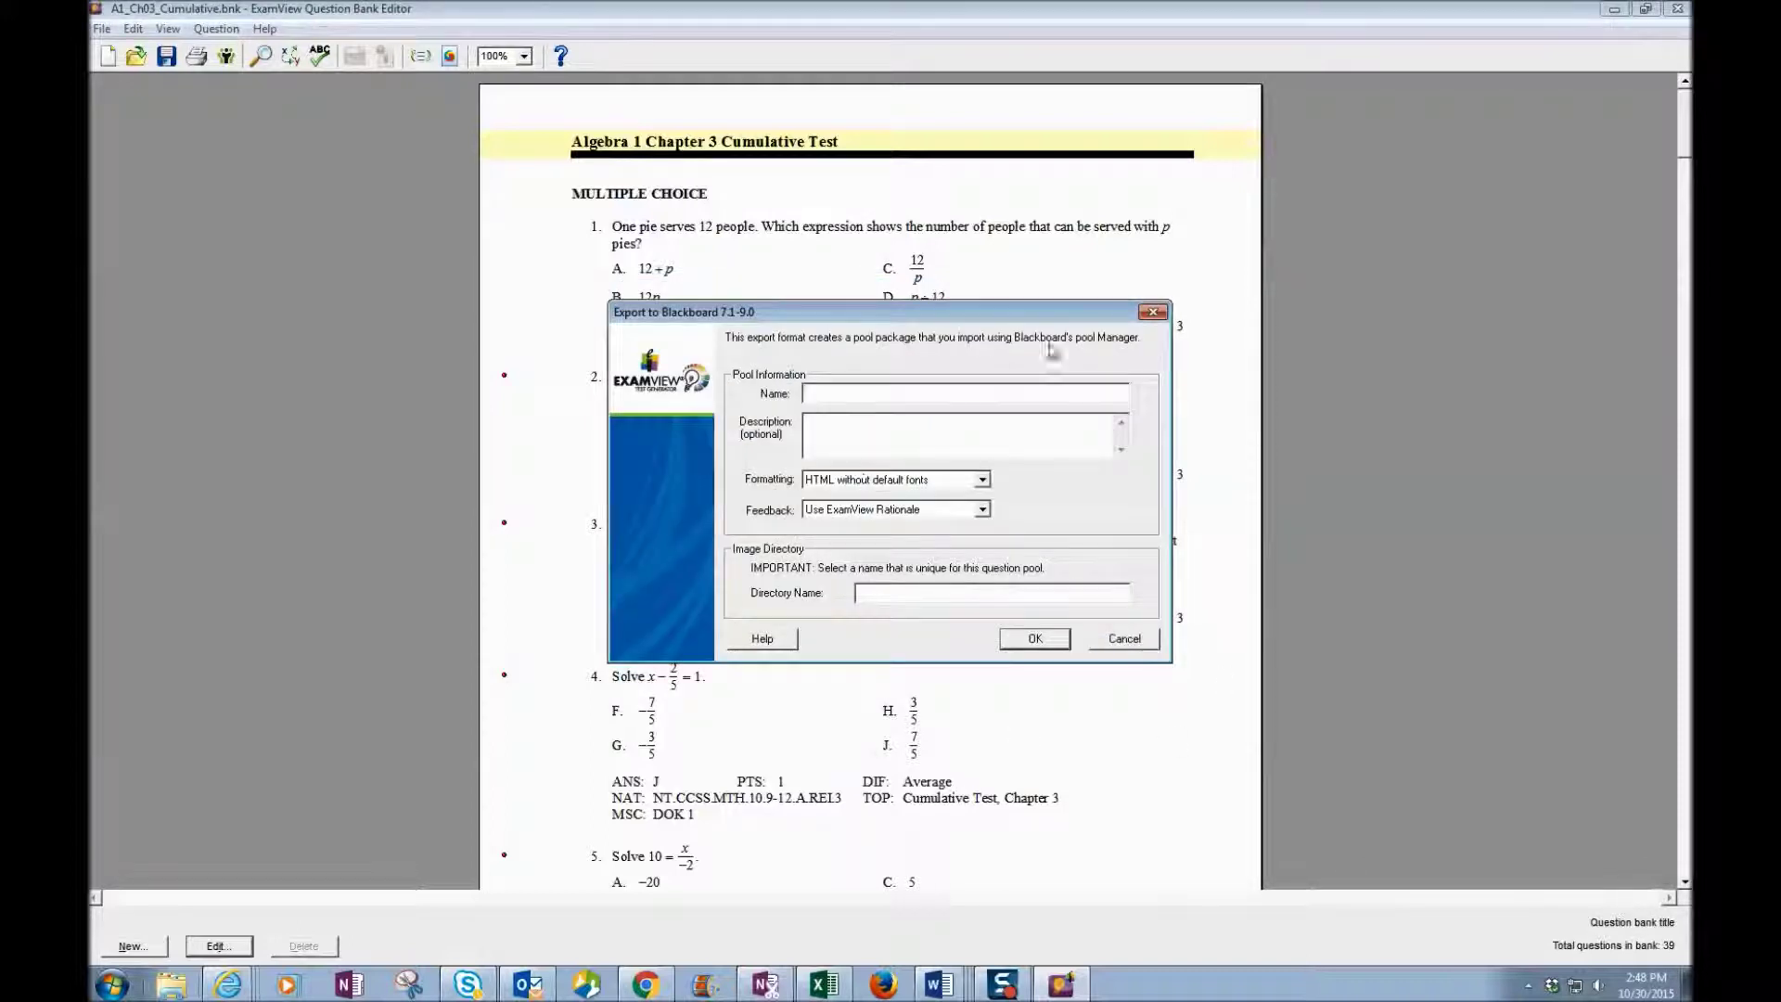
Name both the pool and its image directory "Chp. 3 Cummulative Bank" and complete the Blackboard export.
type("Che. 3 Cummulative Bank")
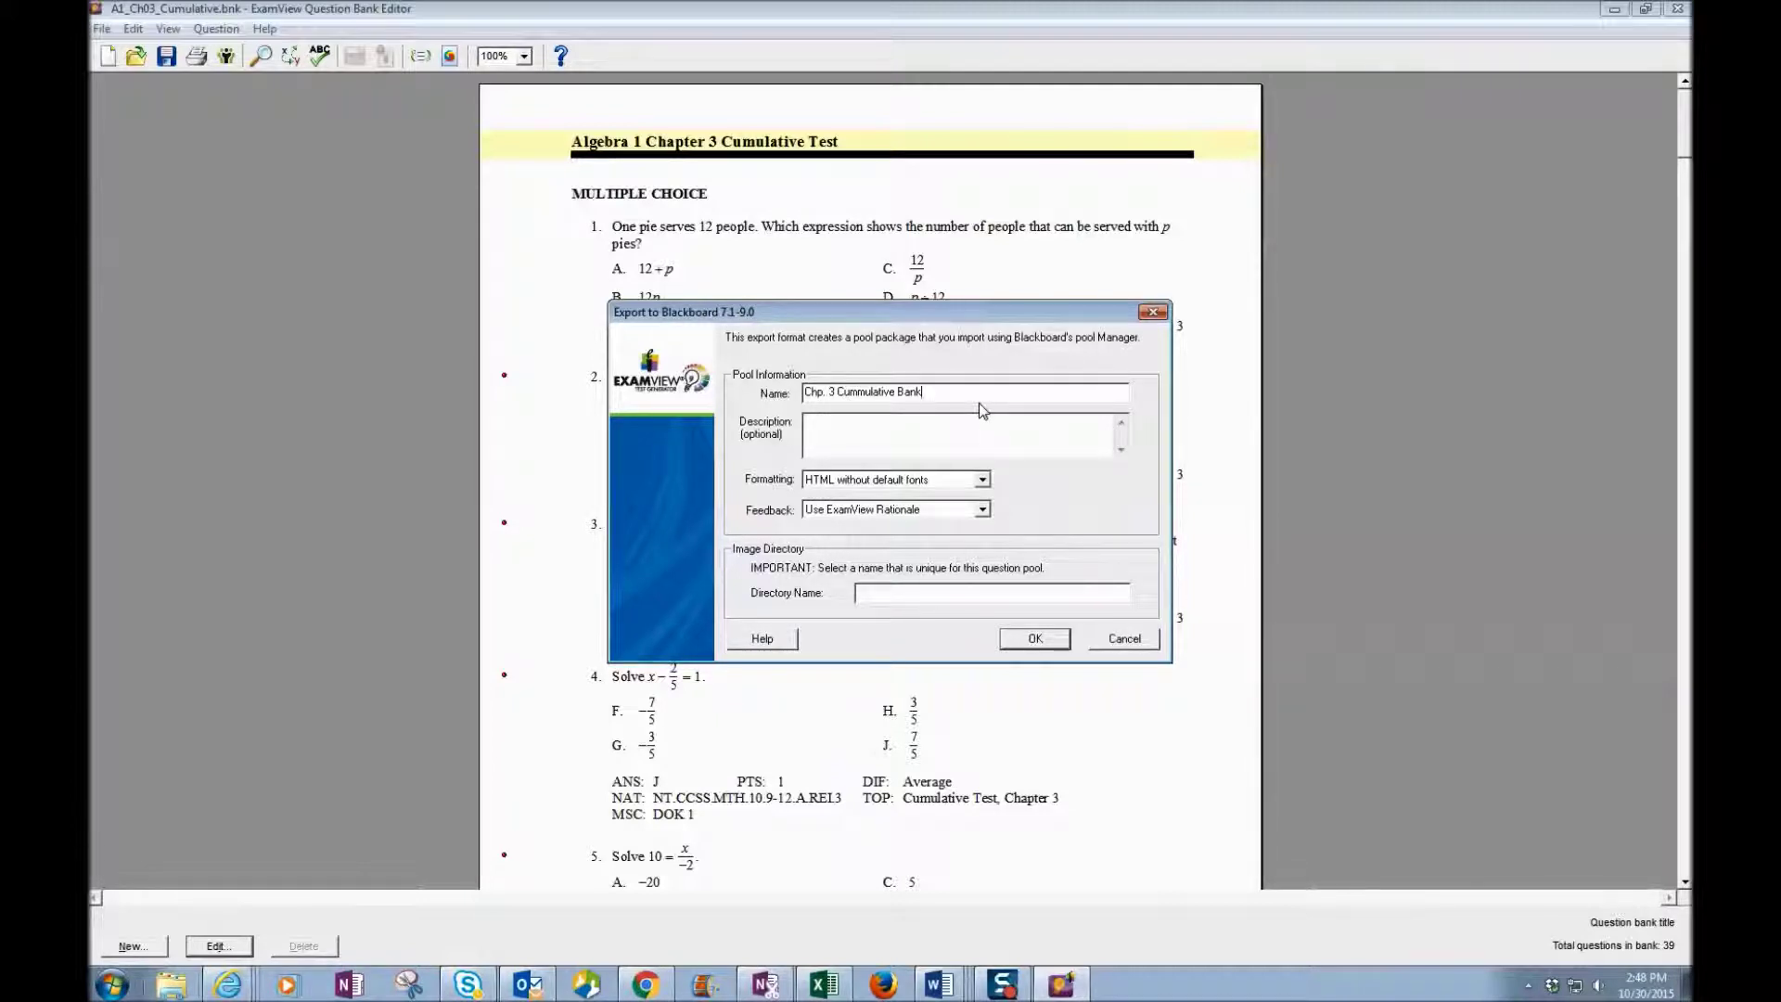
left_click(924, 593)
key("ctrl+v")
left_click(1035, 640)
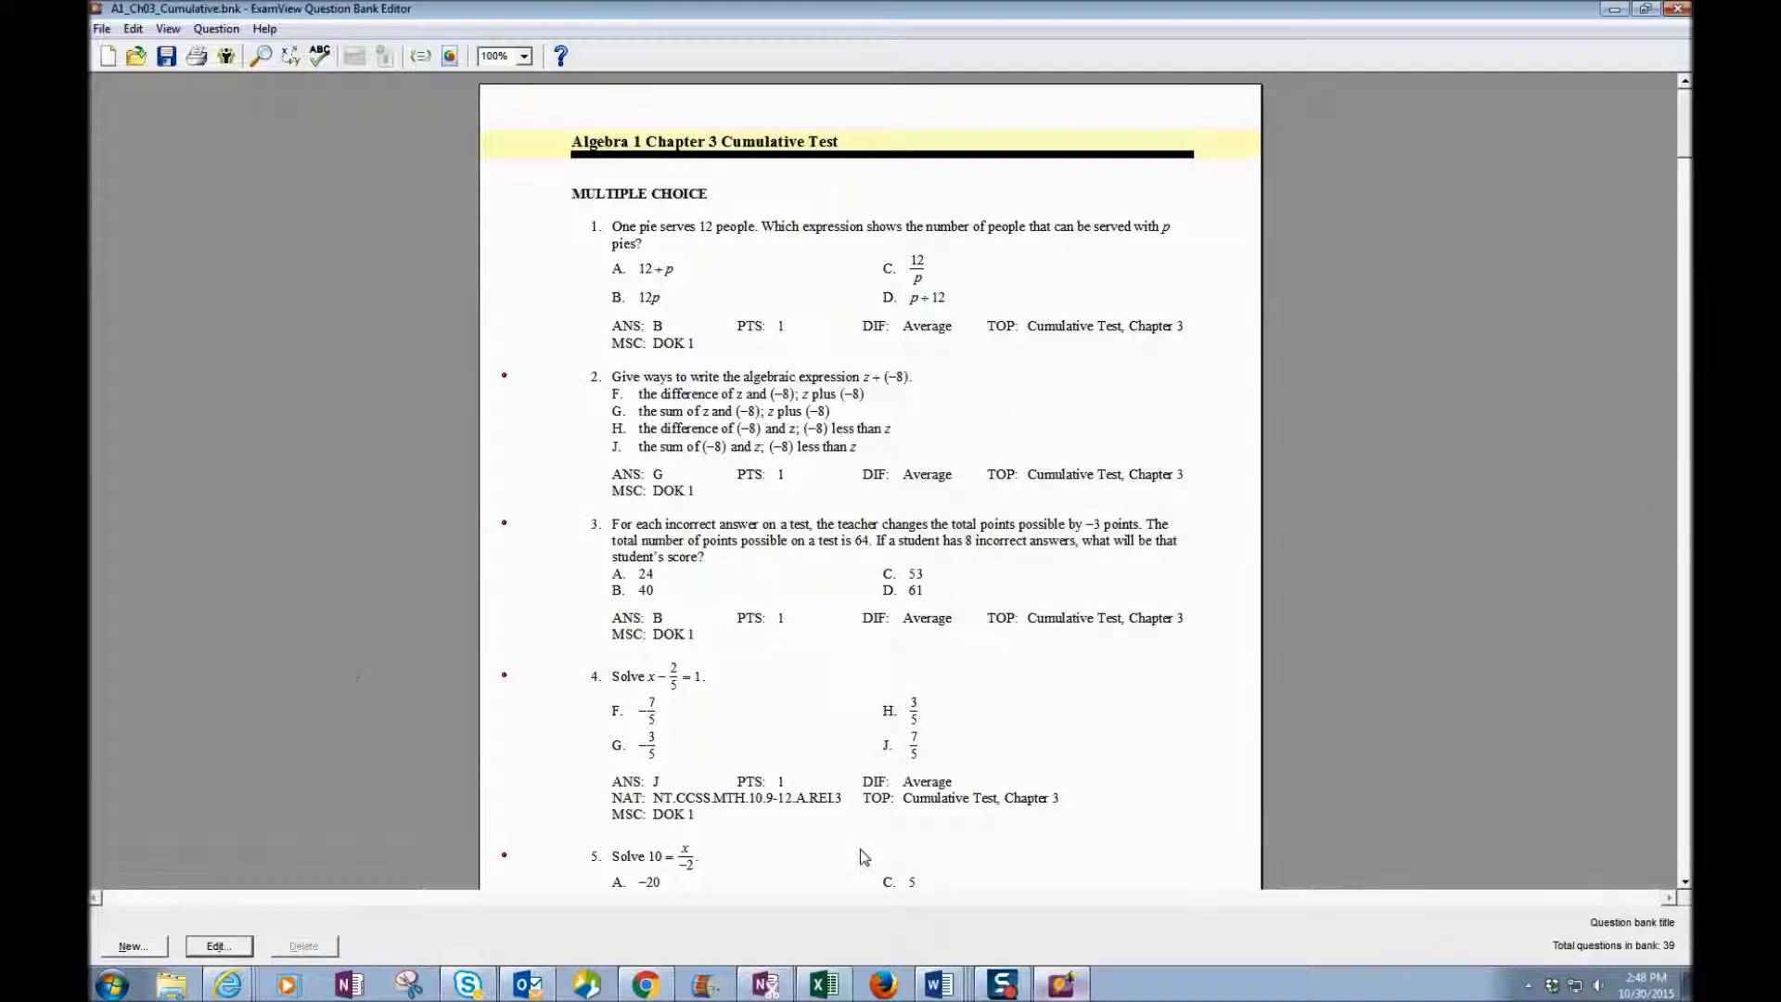
Switch to the Algebra I Blackboard course in Chrome and open its Pools page under Tests, Surveys, and Pools.
left_click(1612, 10)
left_click(649, 985)
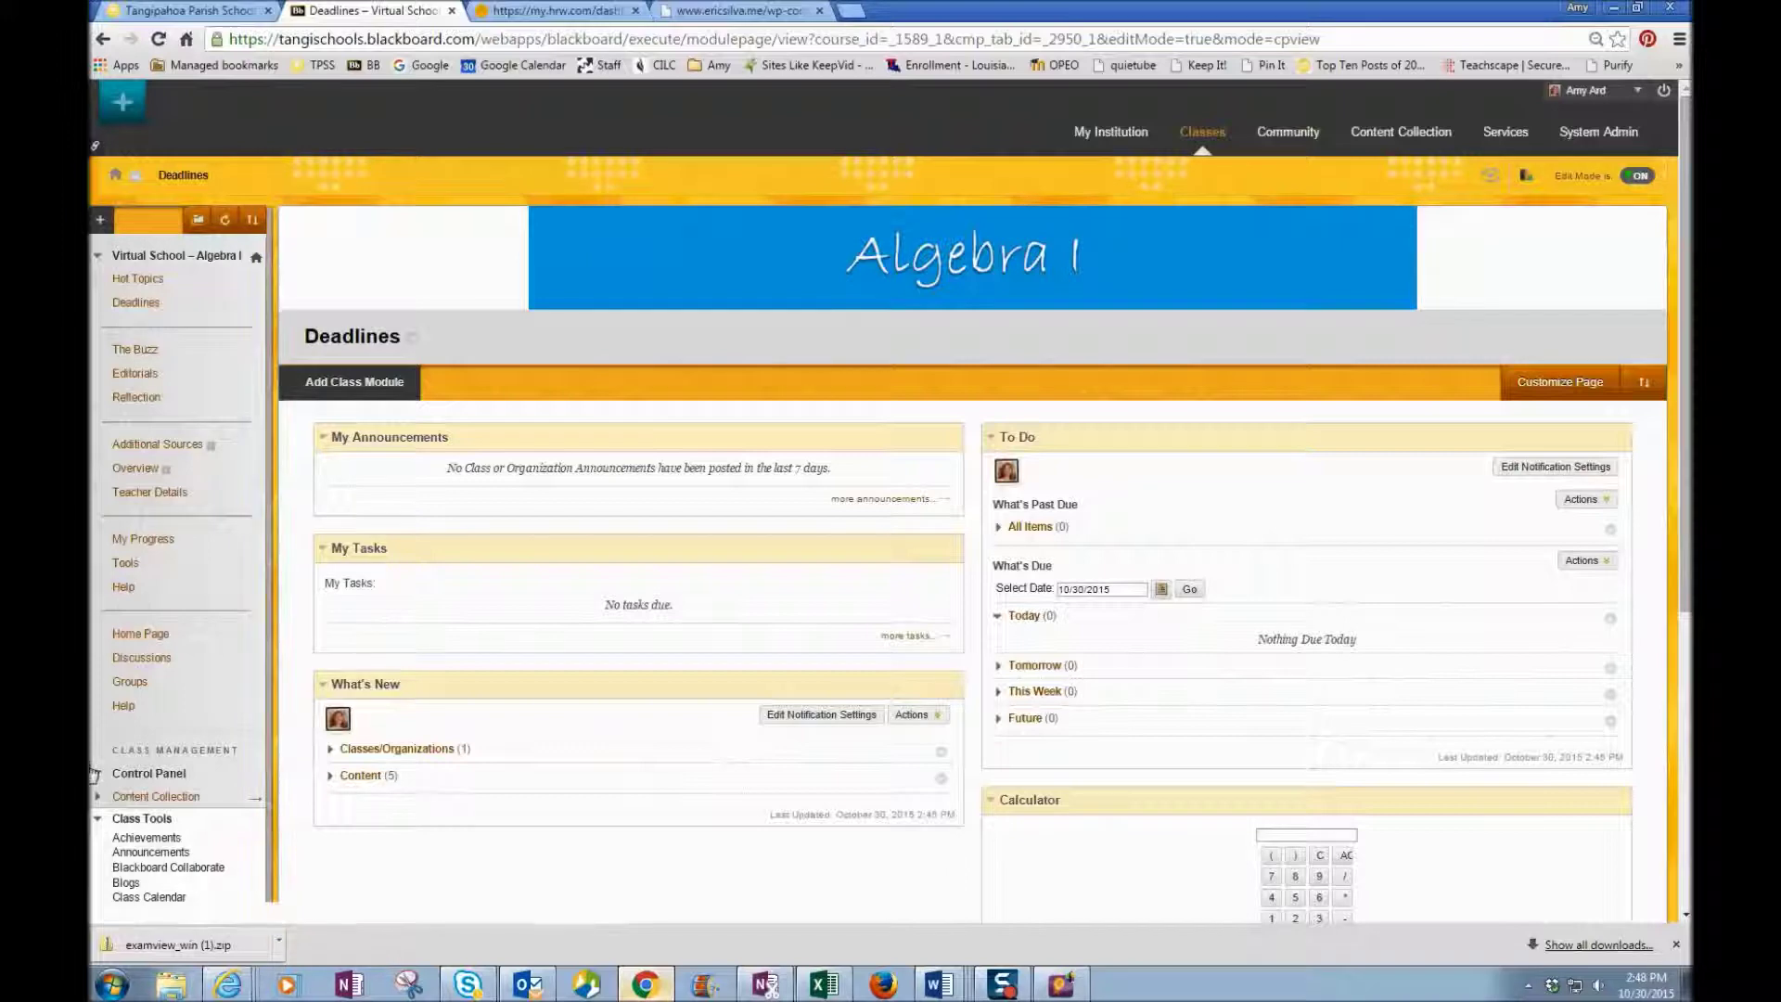
left_click(141, 818)
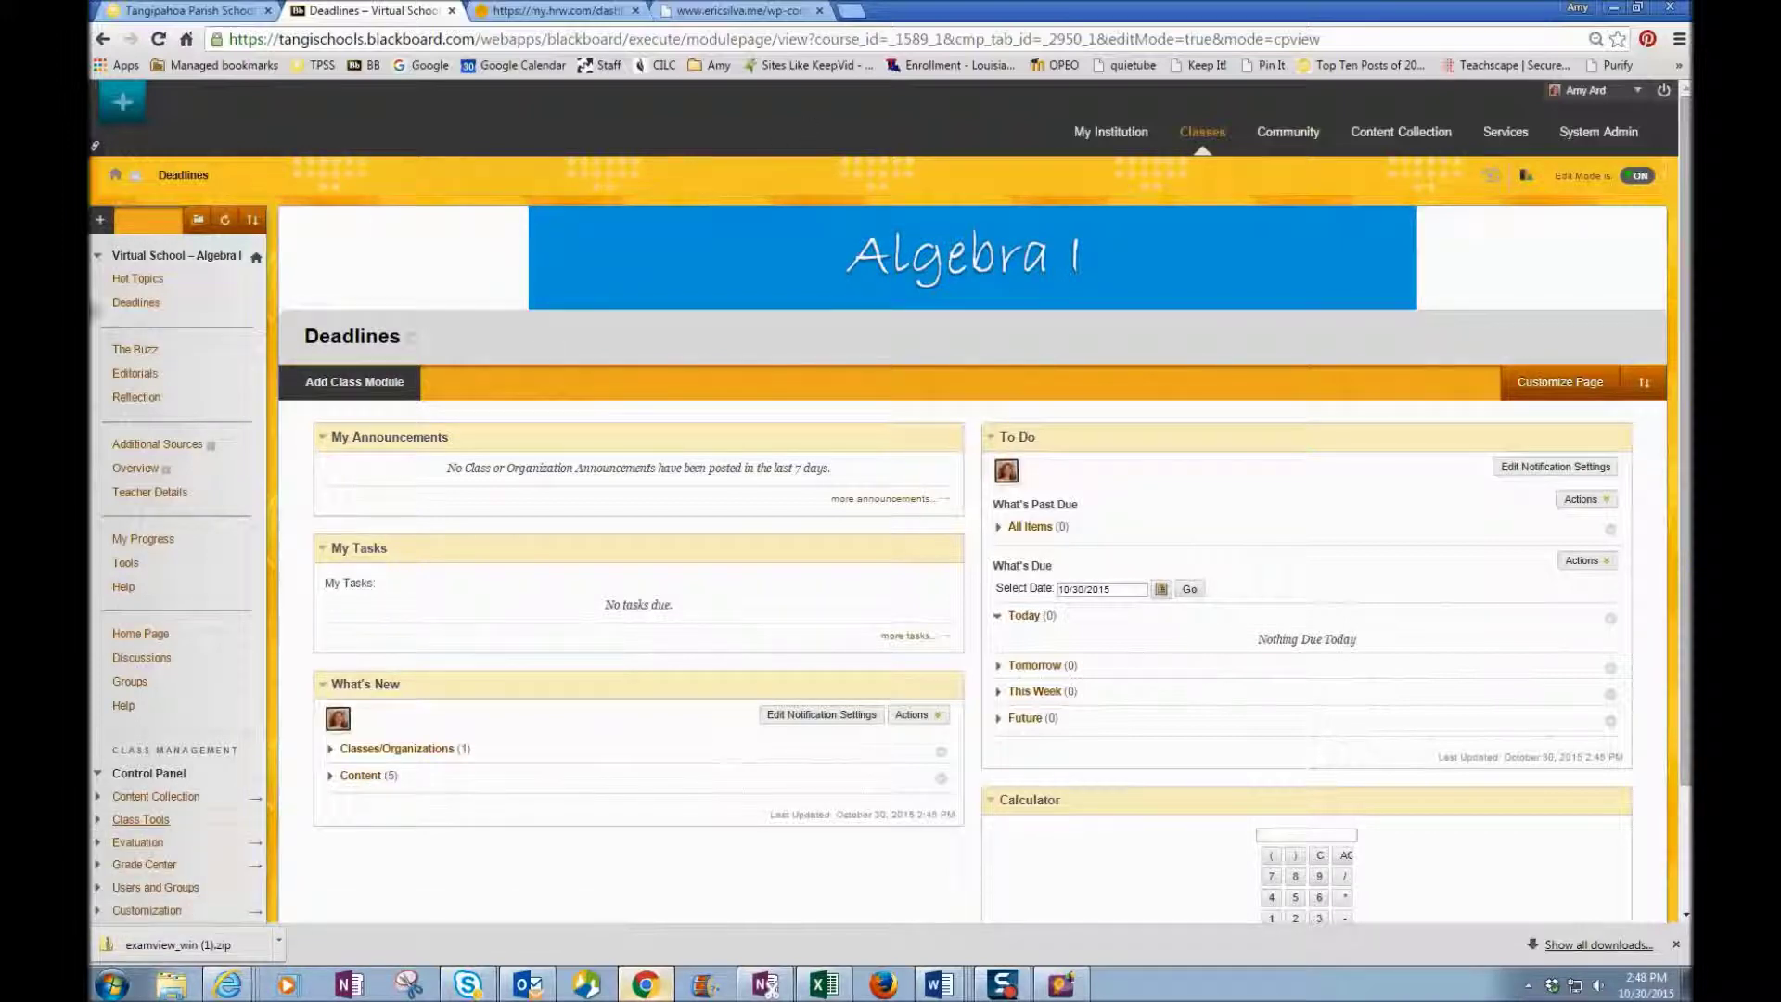
scroll(134, 705, "down", 1)
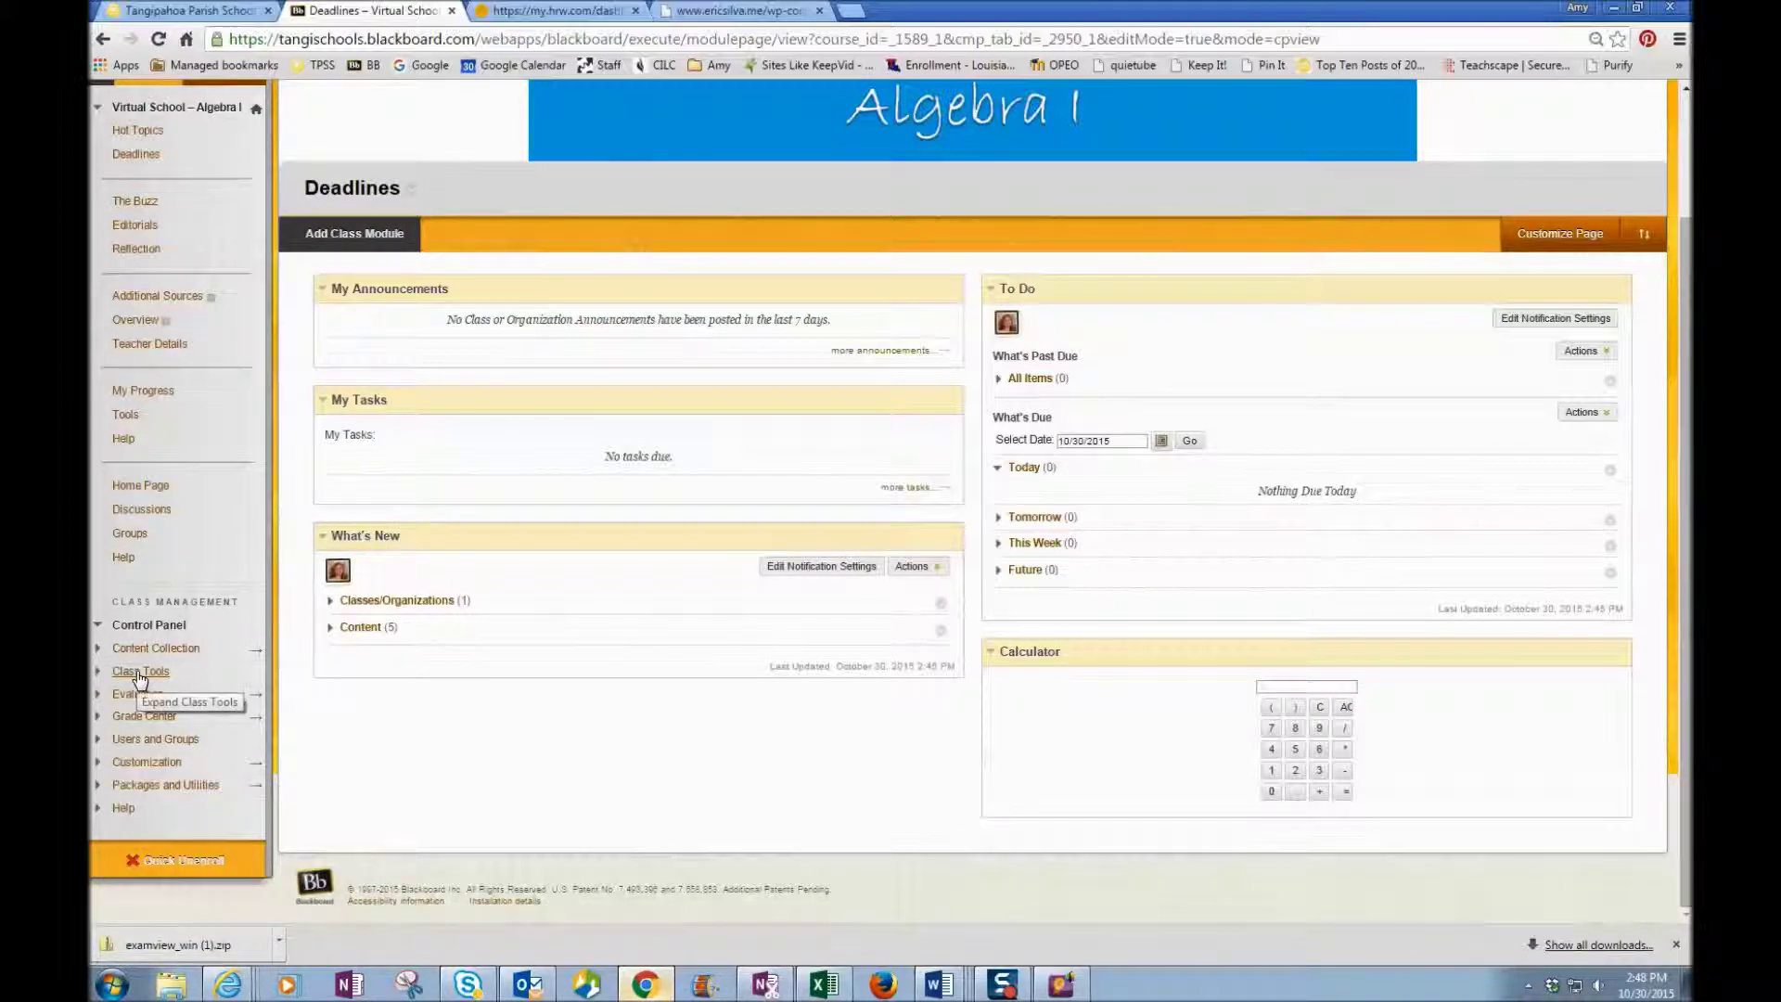
left_click(139, 674)
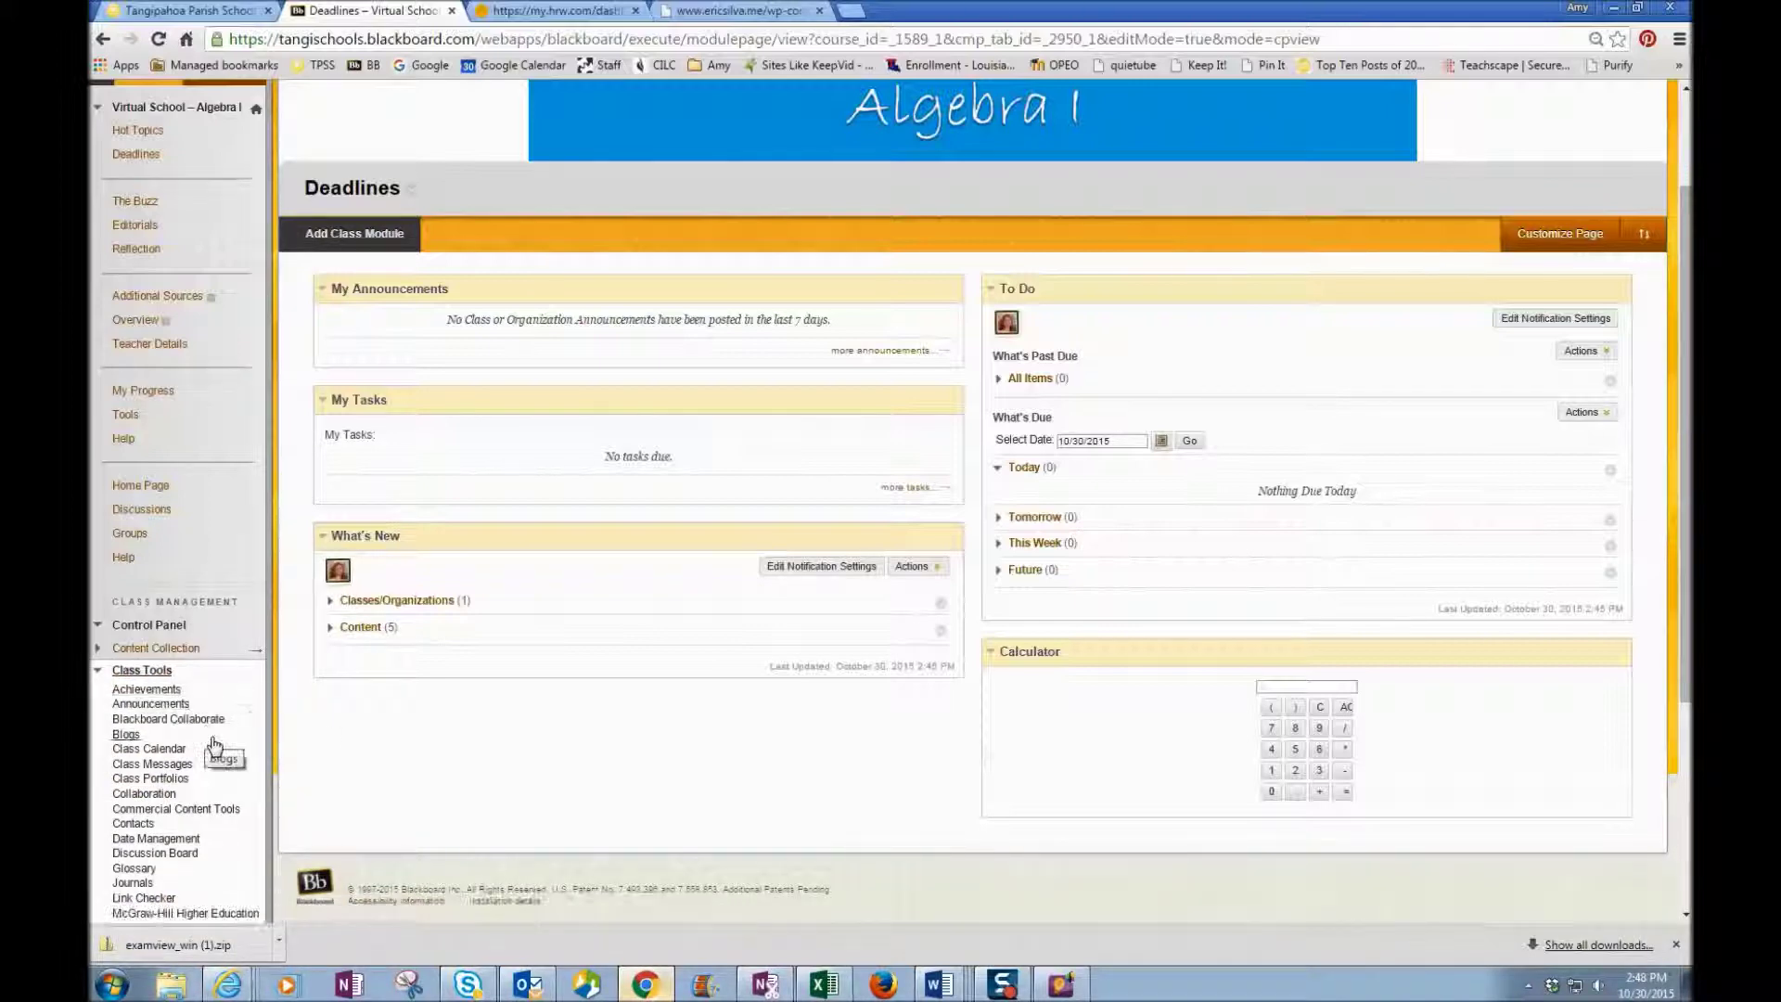
scroll(216, 746, "down", 2)
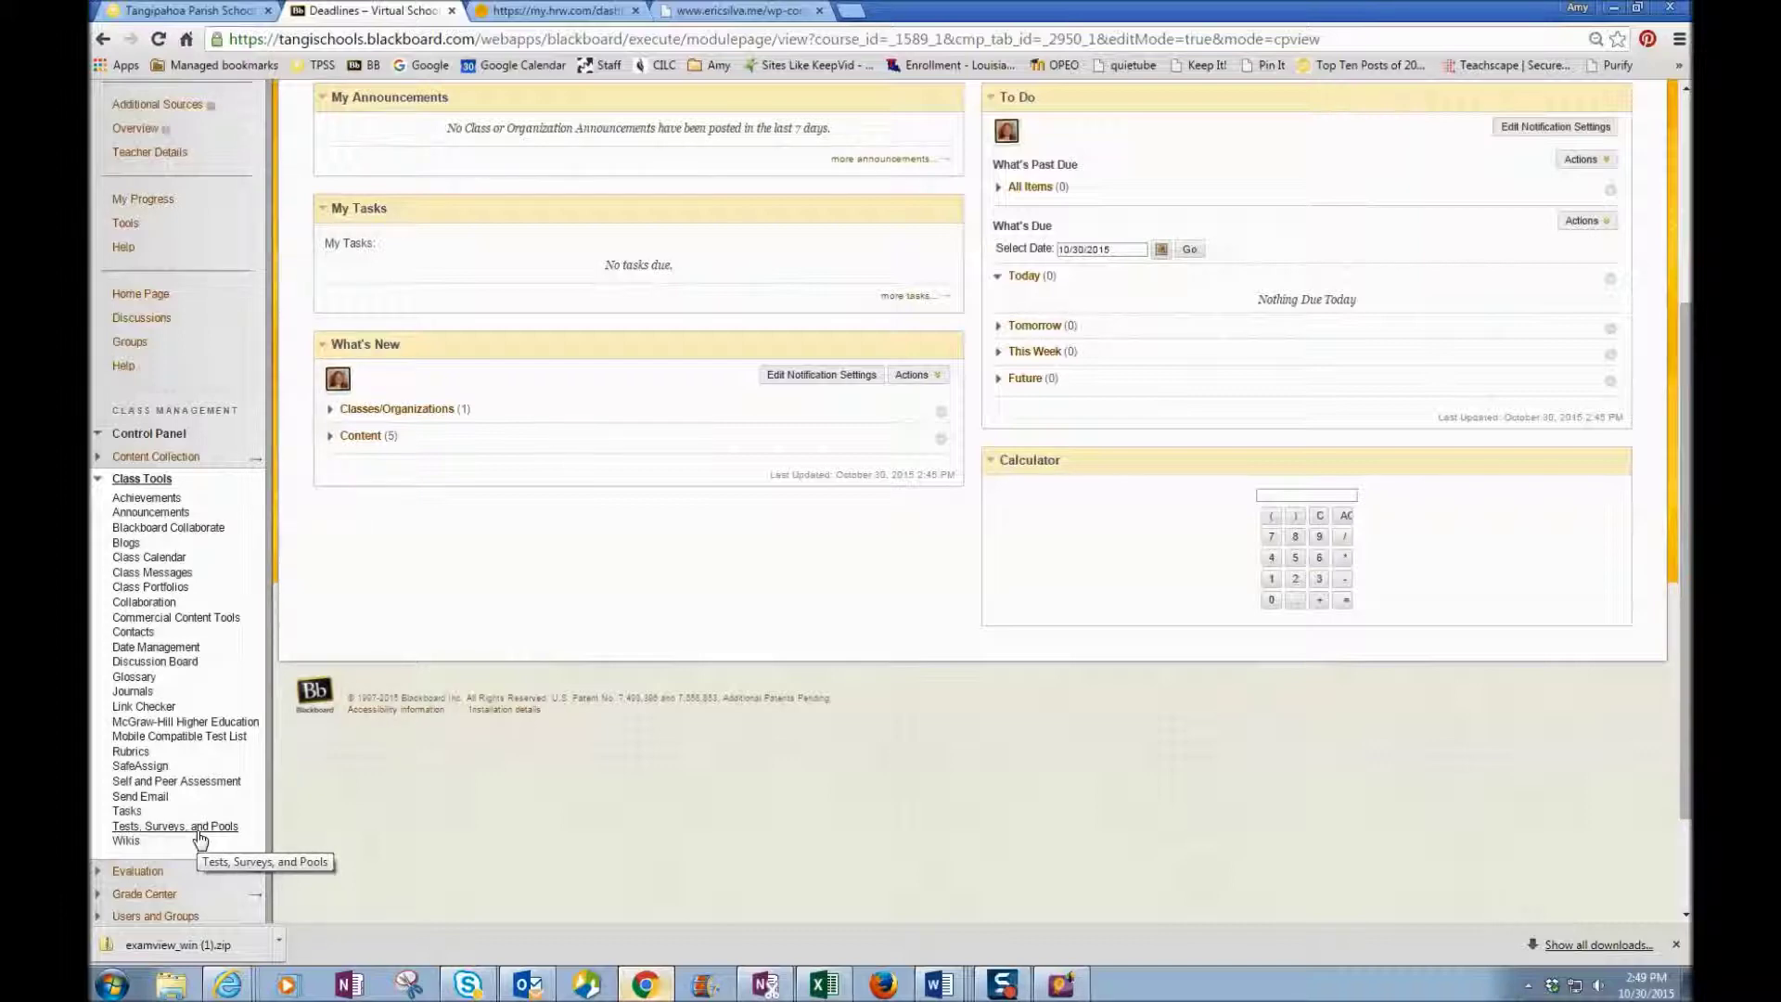
left_click(199, 828)
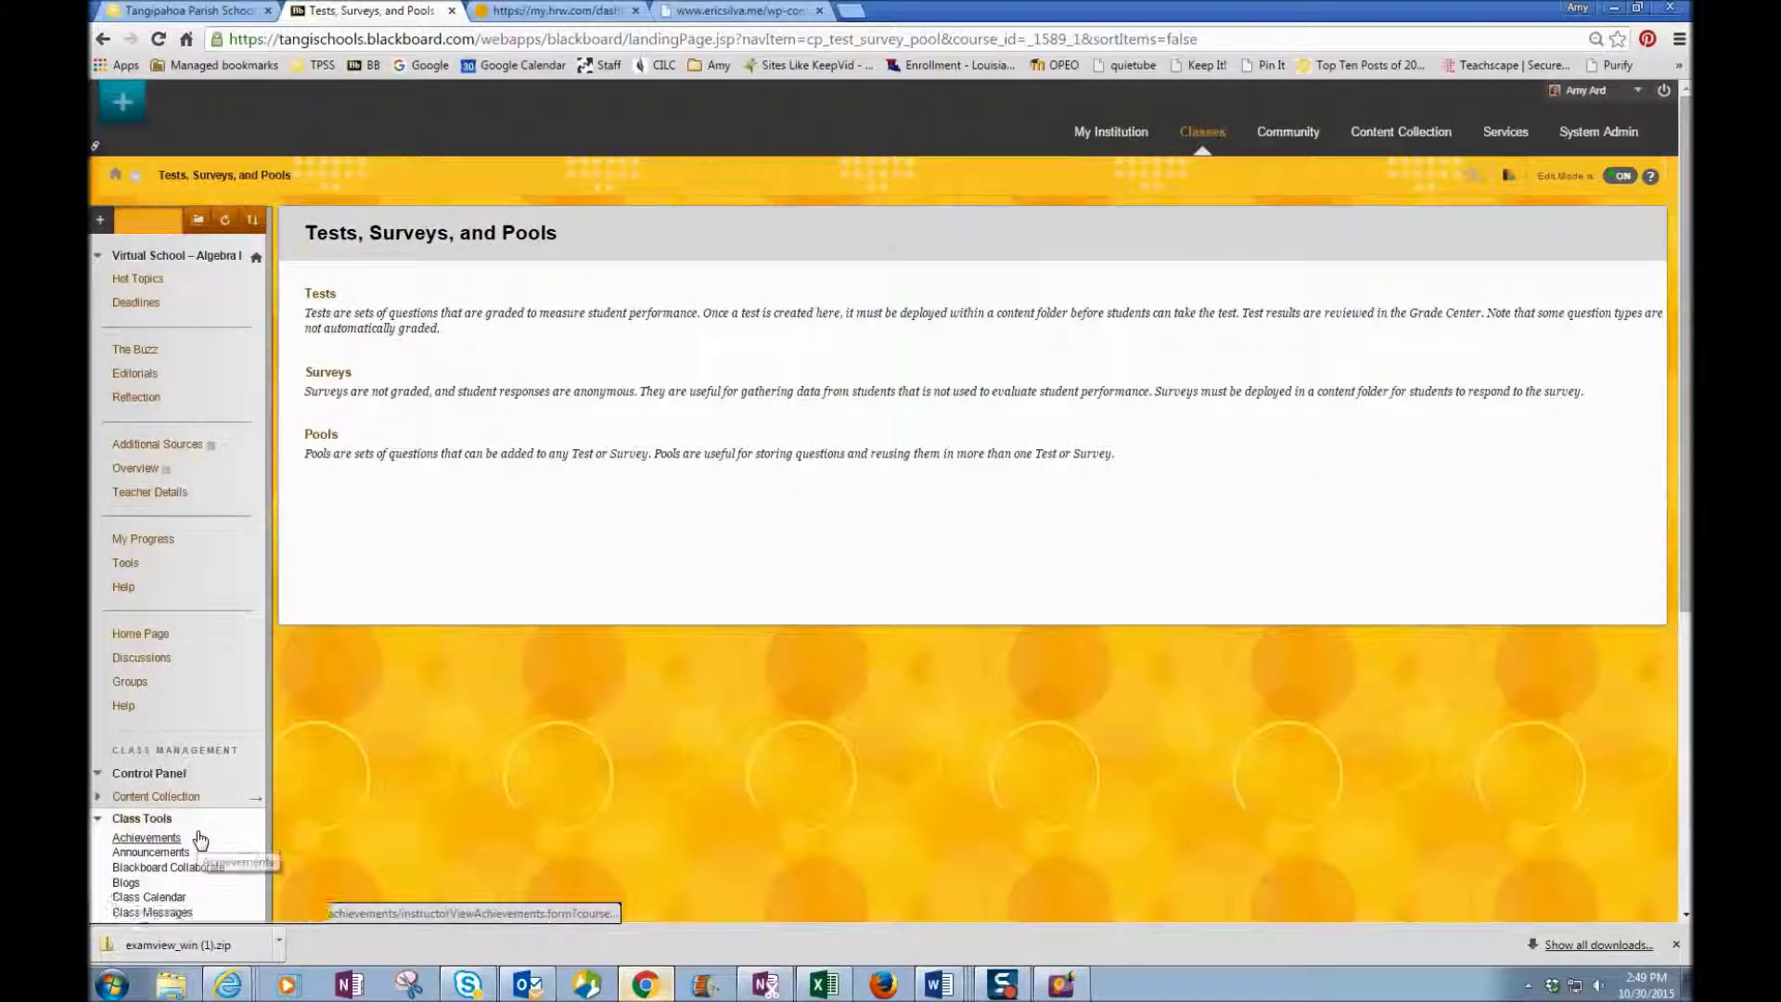
left_click(321, 438)
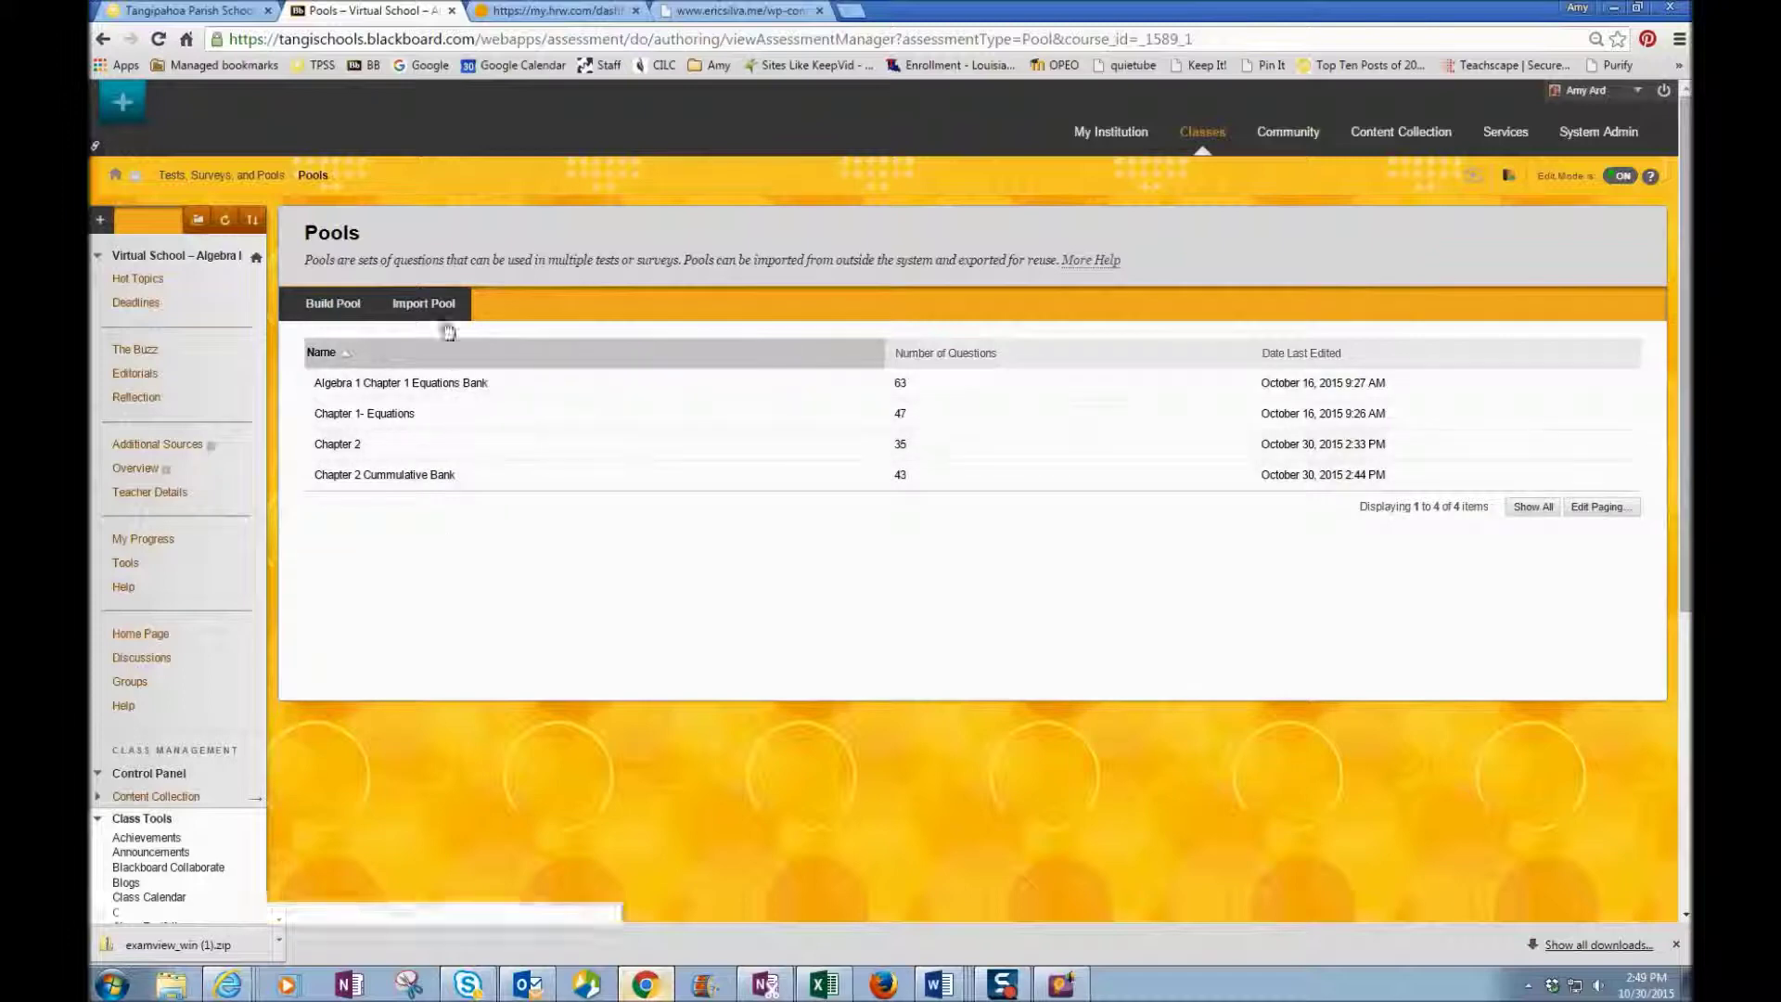
Import the question pool from "Chp. 3 Cummulative Bank.zip" on the Desktop.
left_click(444, 312)
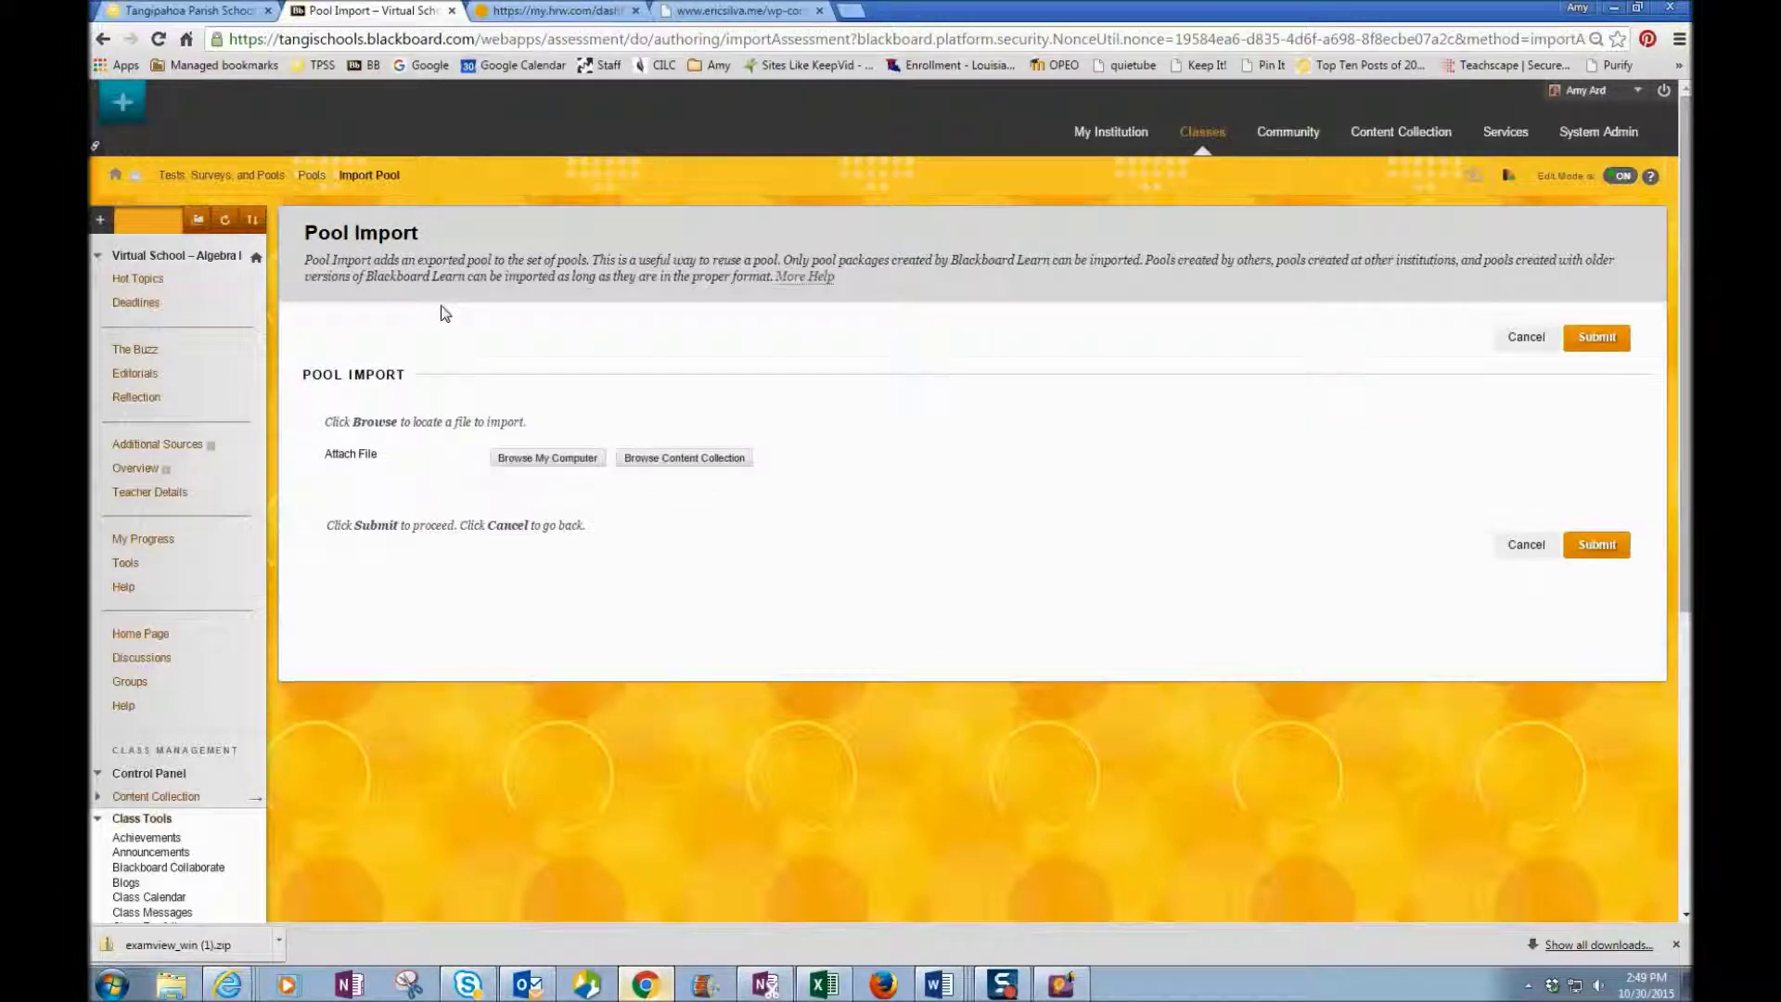
left_click(549, 464)
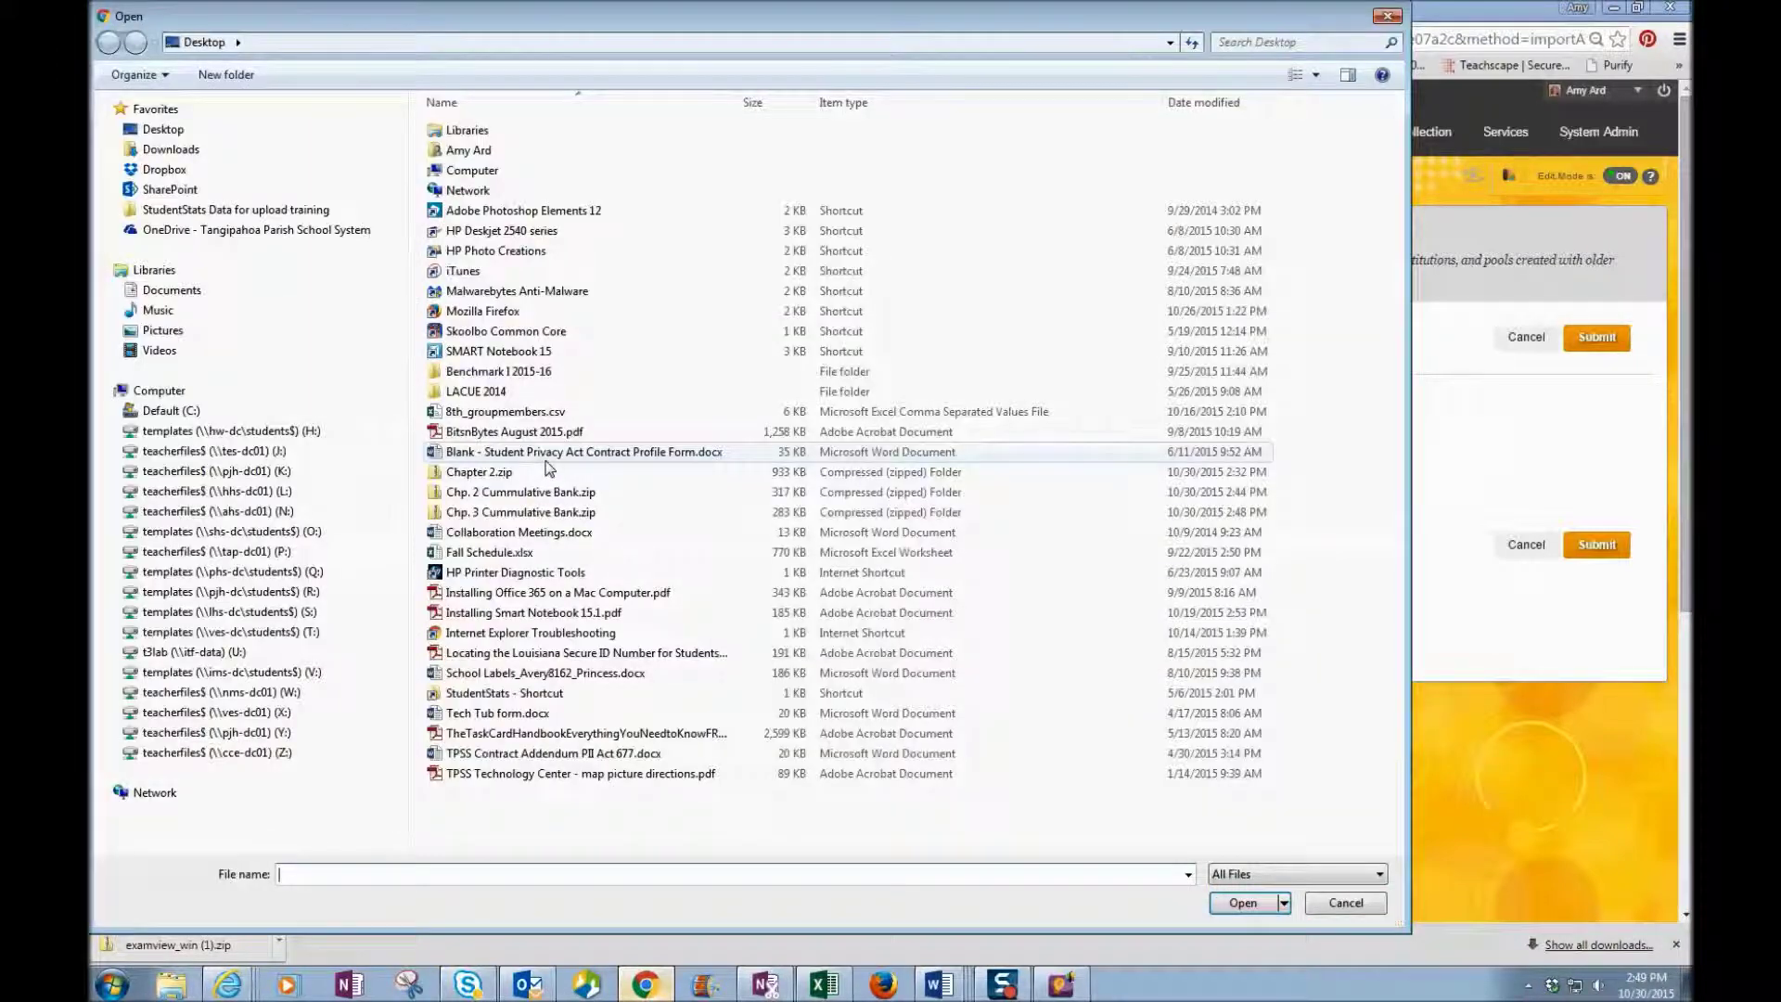
left_click(185, 128)
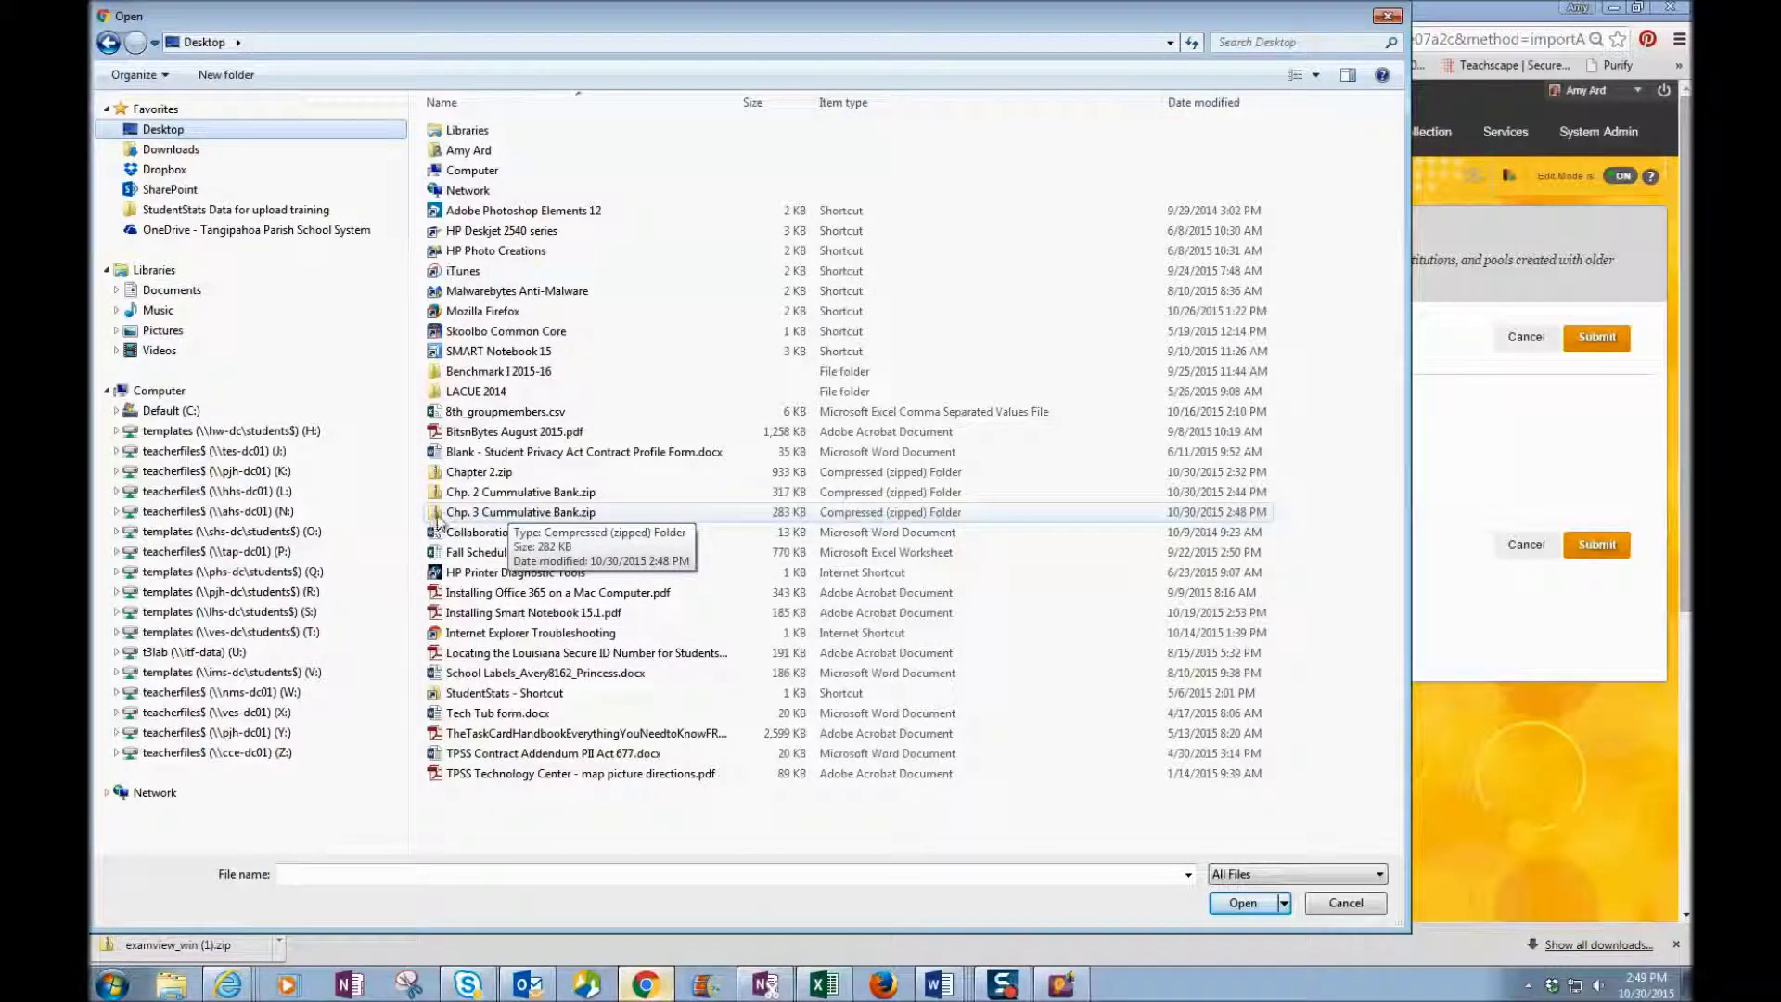
left_click(518, 513)
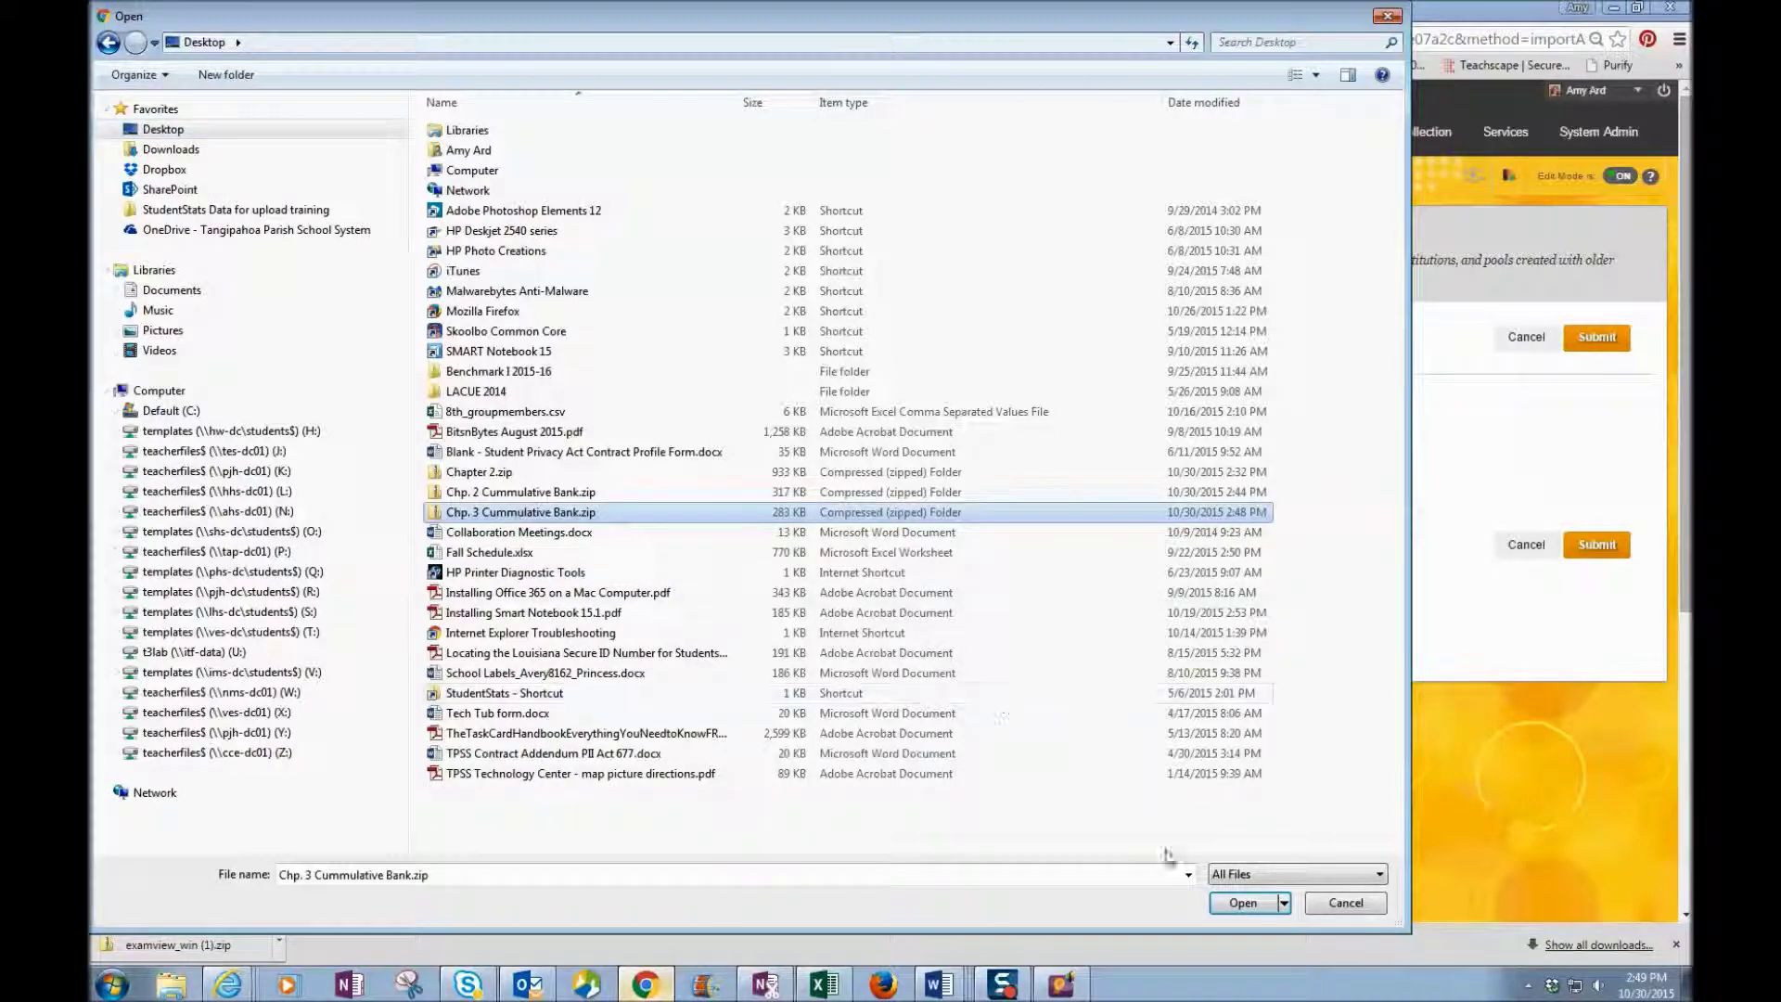
left_click(1239, 901)
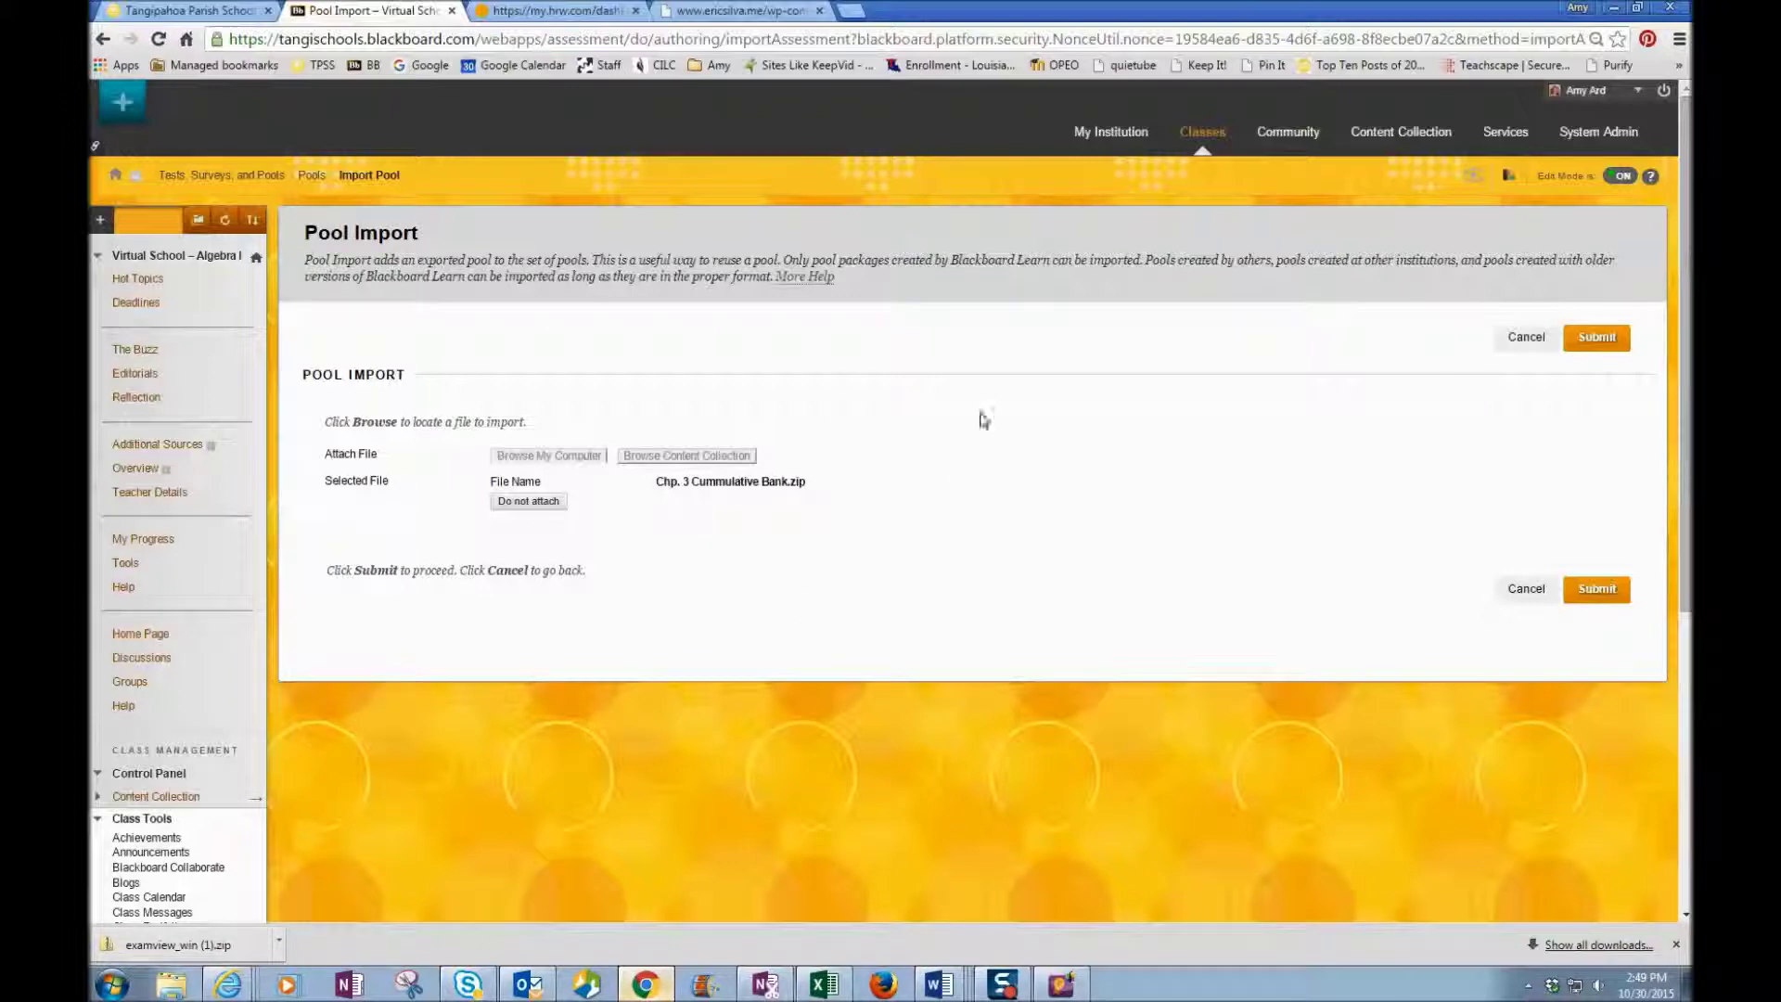
left_click(1606, 345)
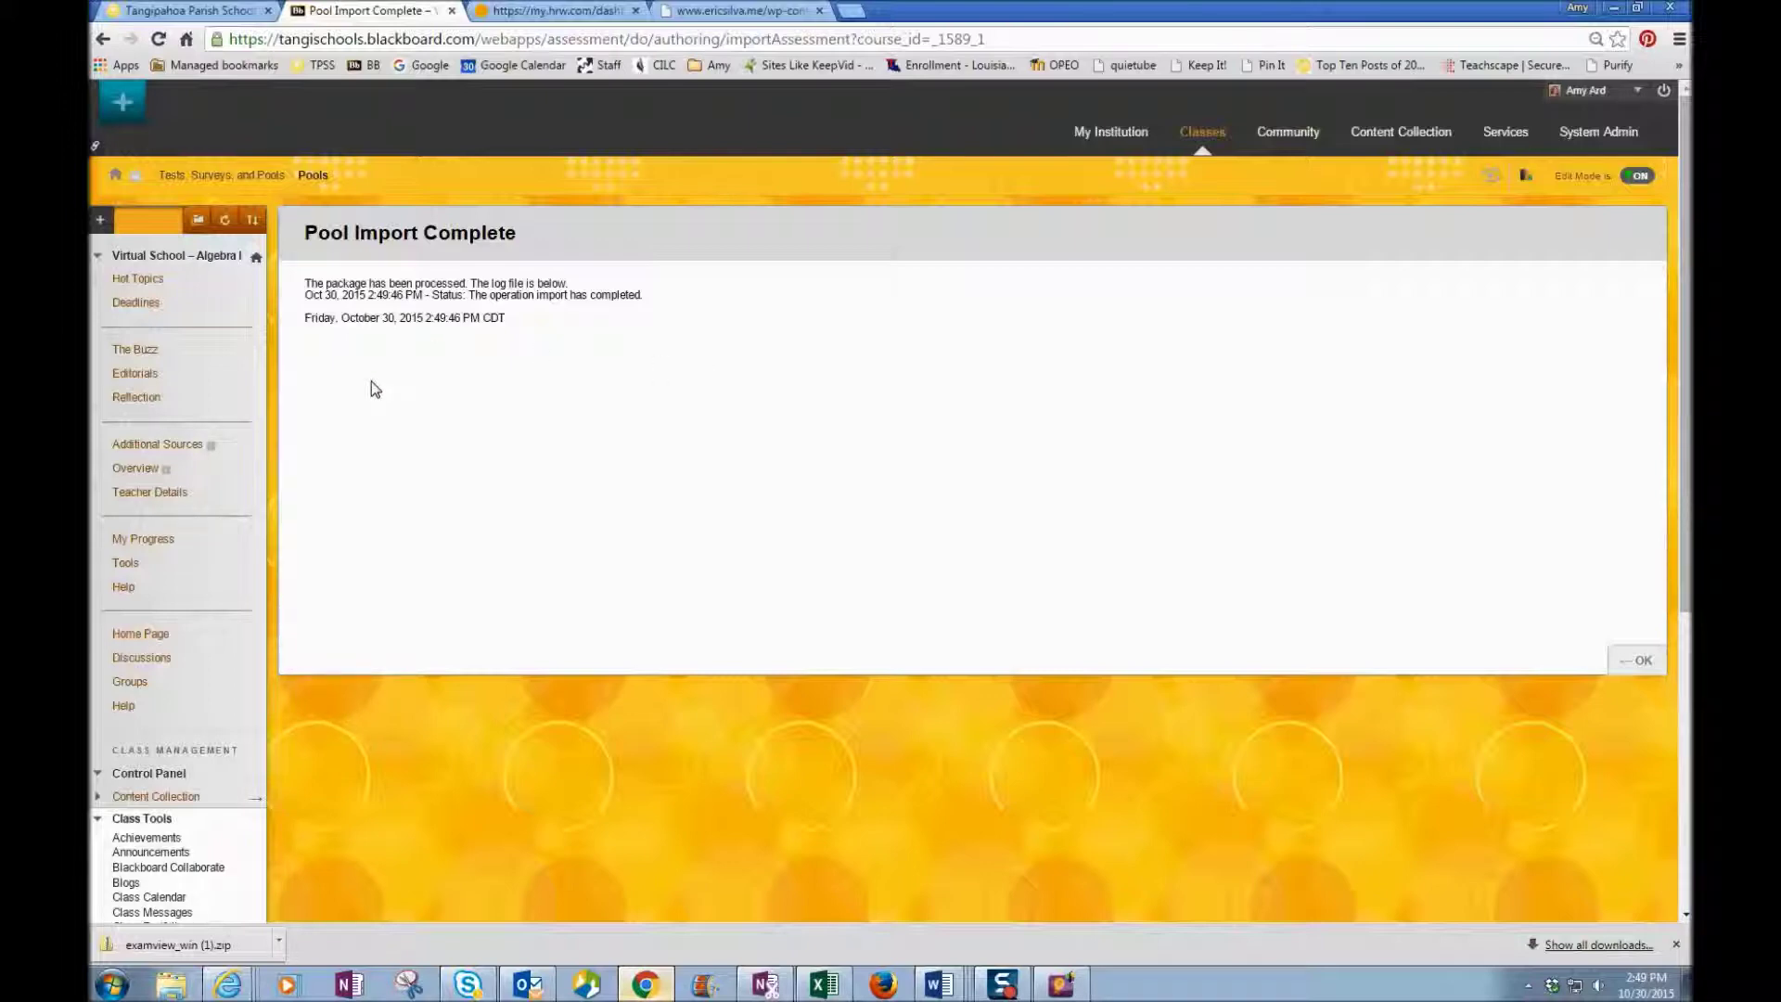
Open the "Practice from Exam View" test in Hot Topics for editing.
left_click(122, 282)
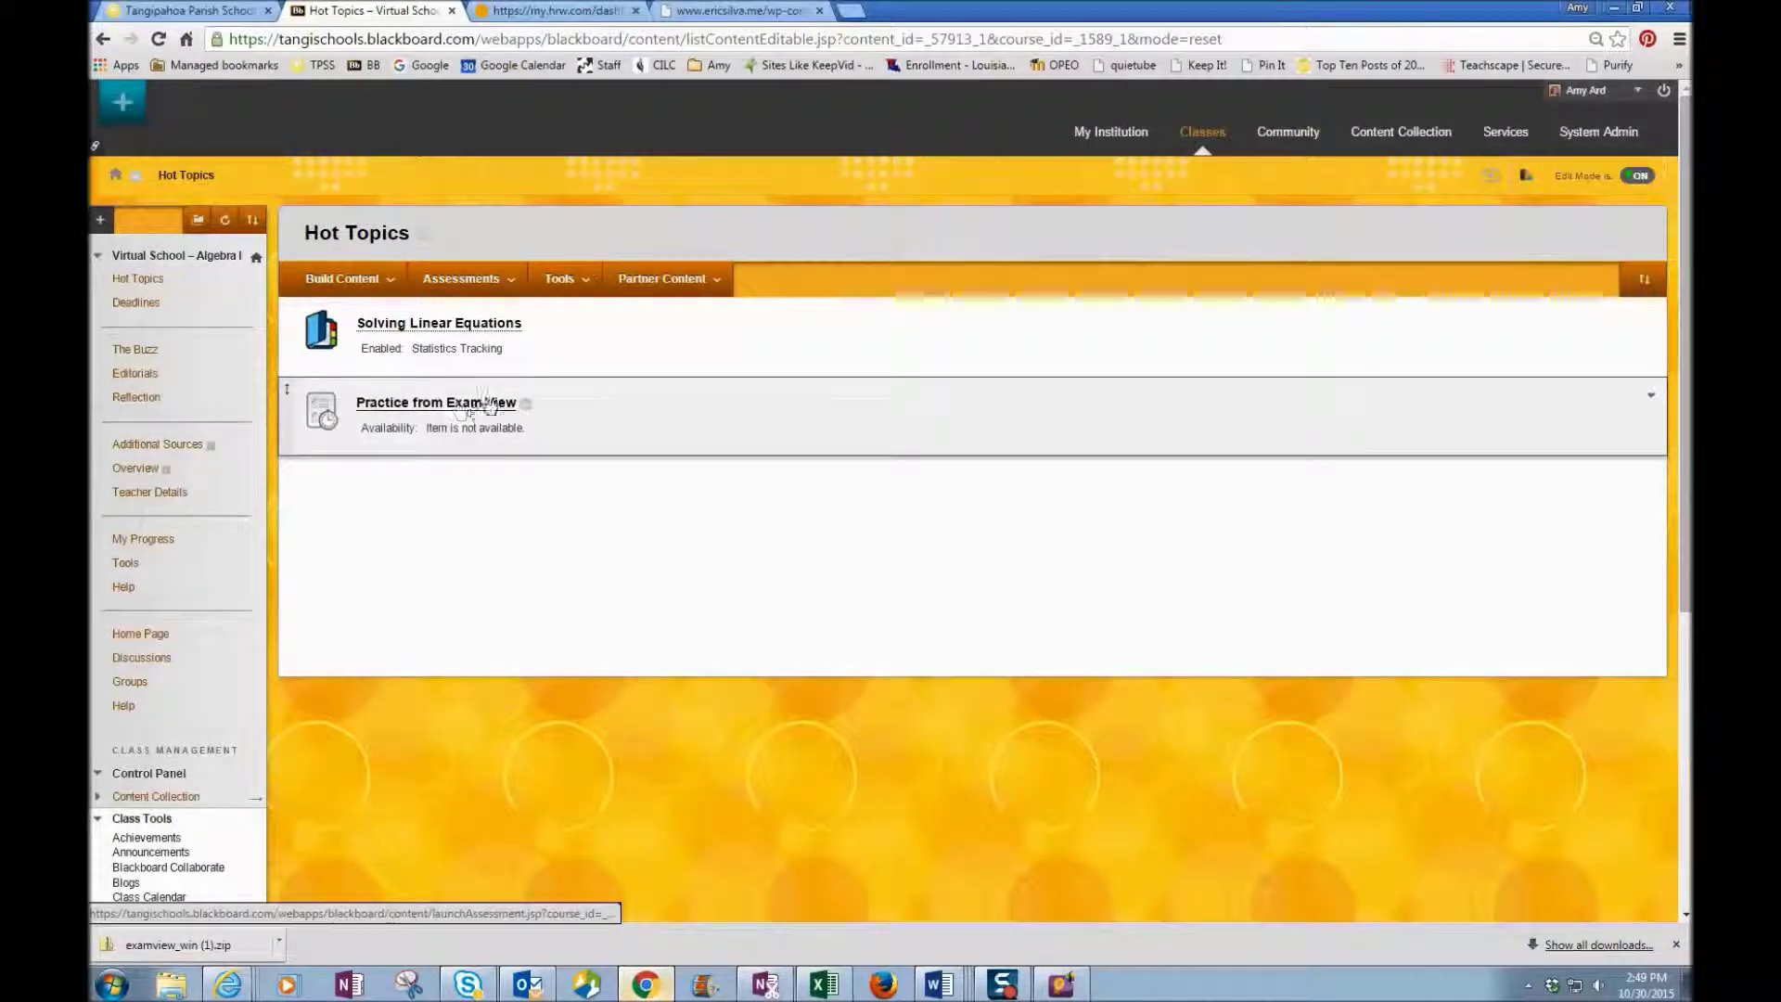
left_click(531, 402)
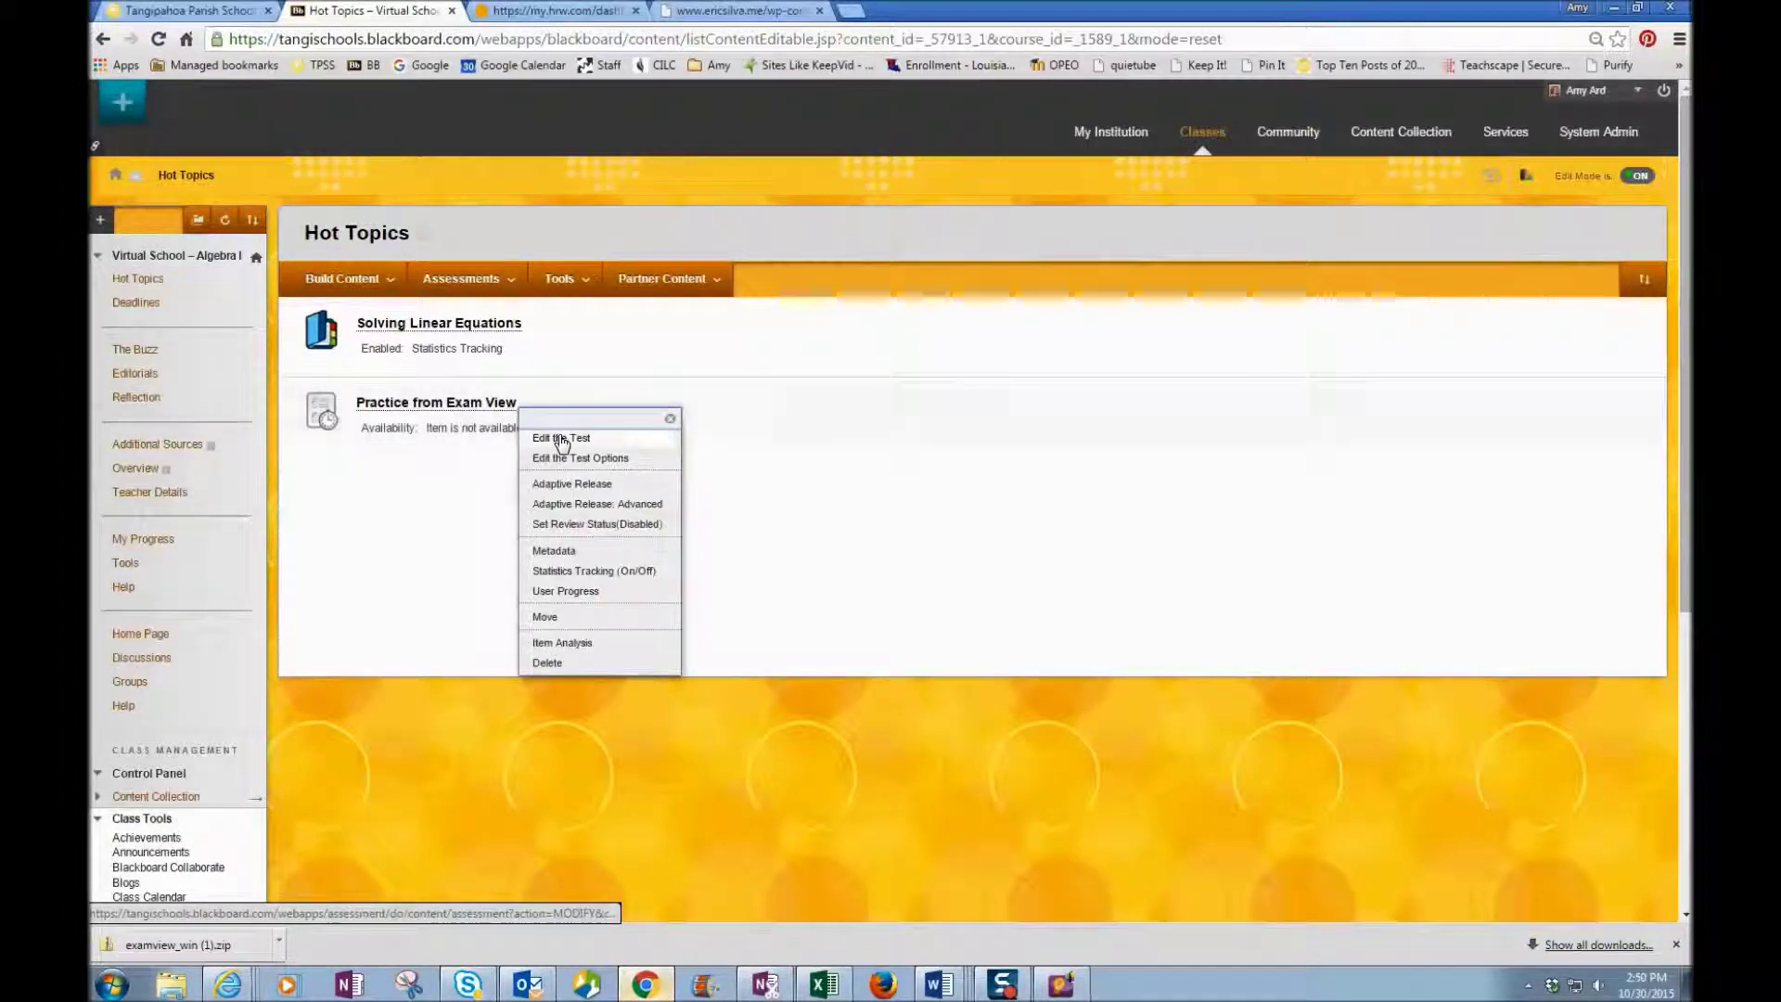
left_click(561, 439)
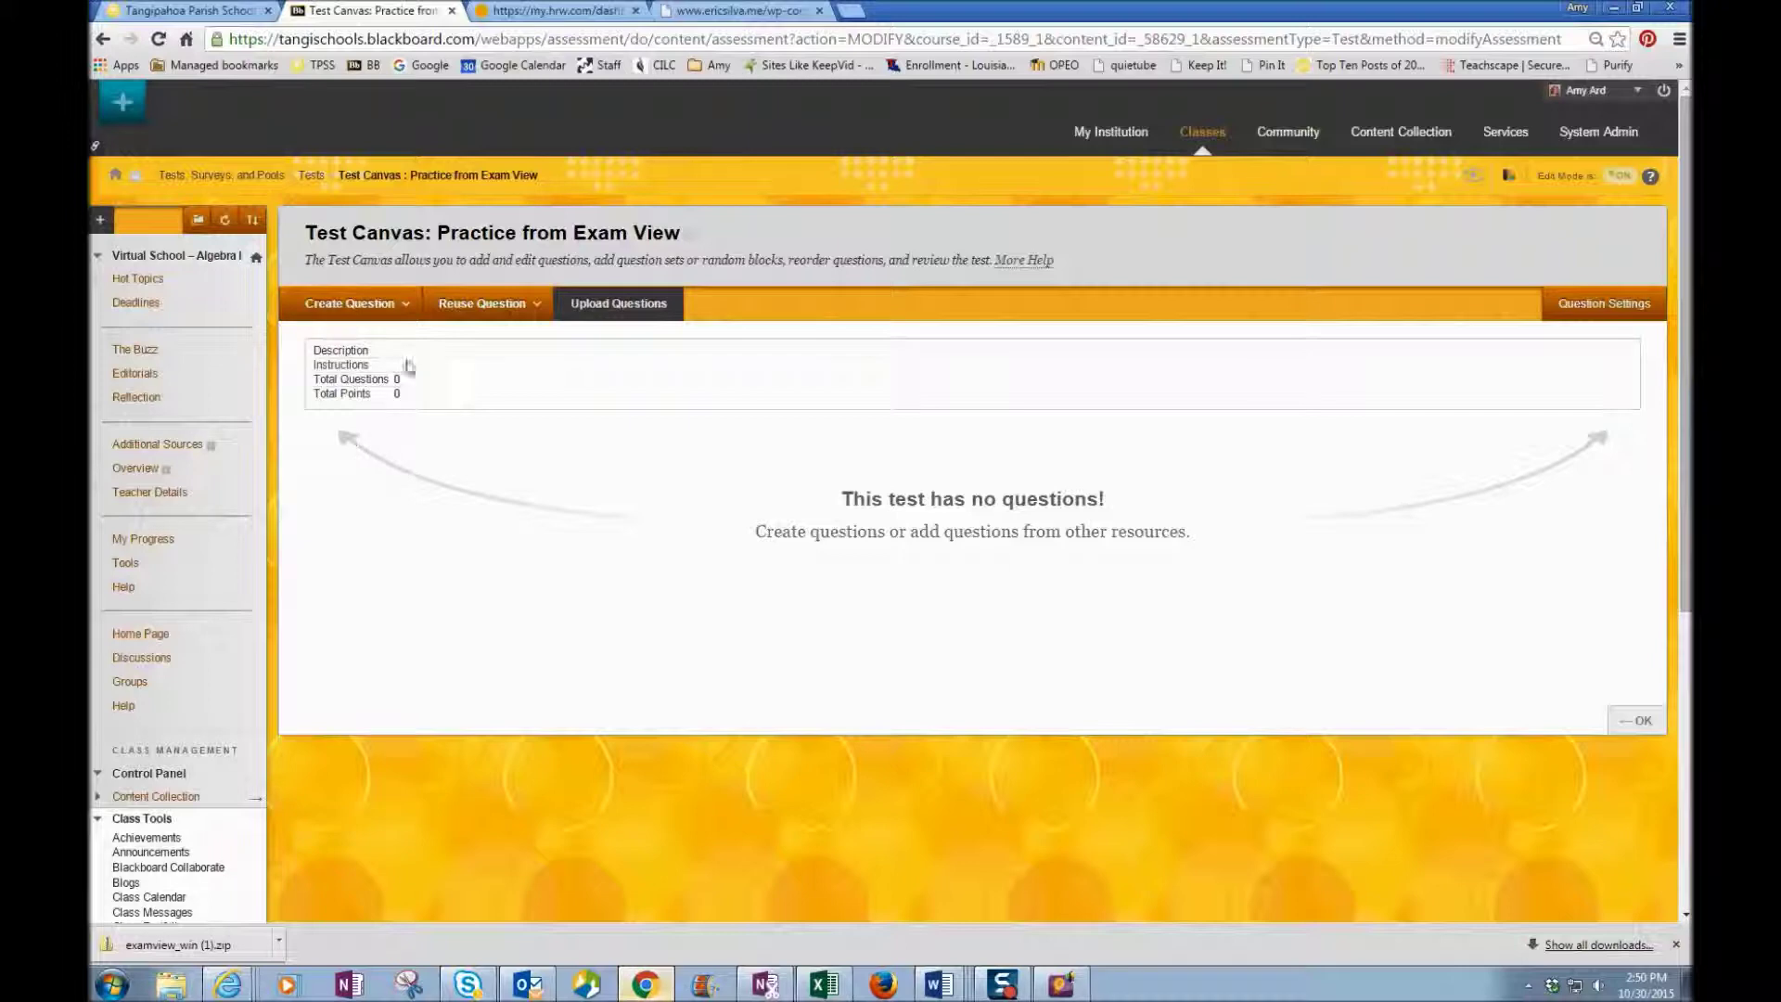
Find existing questions to reuse in the test, filtering by the "Chp. 3 Cummulative Bank" pool.
left_click(481, 306)
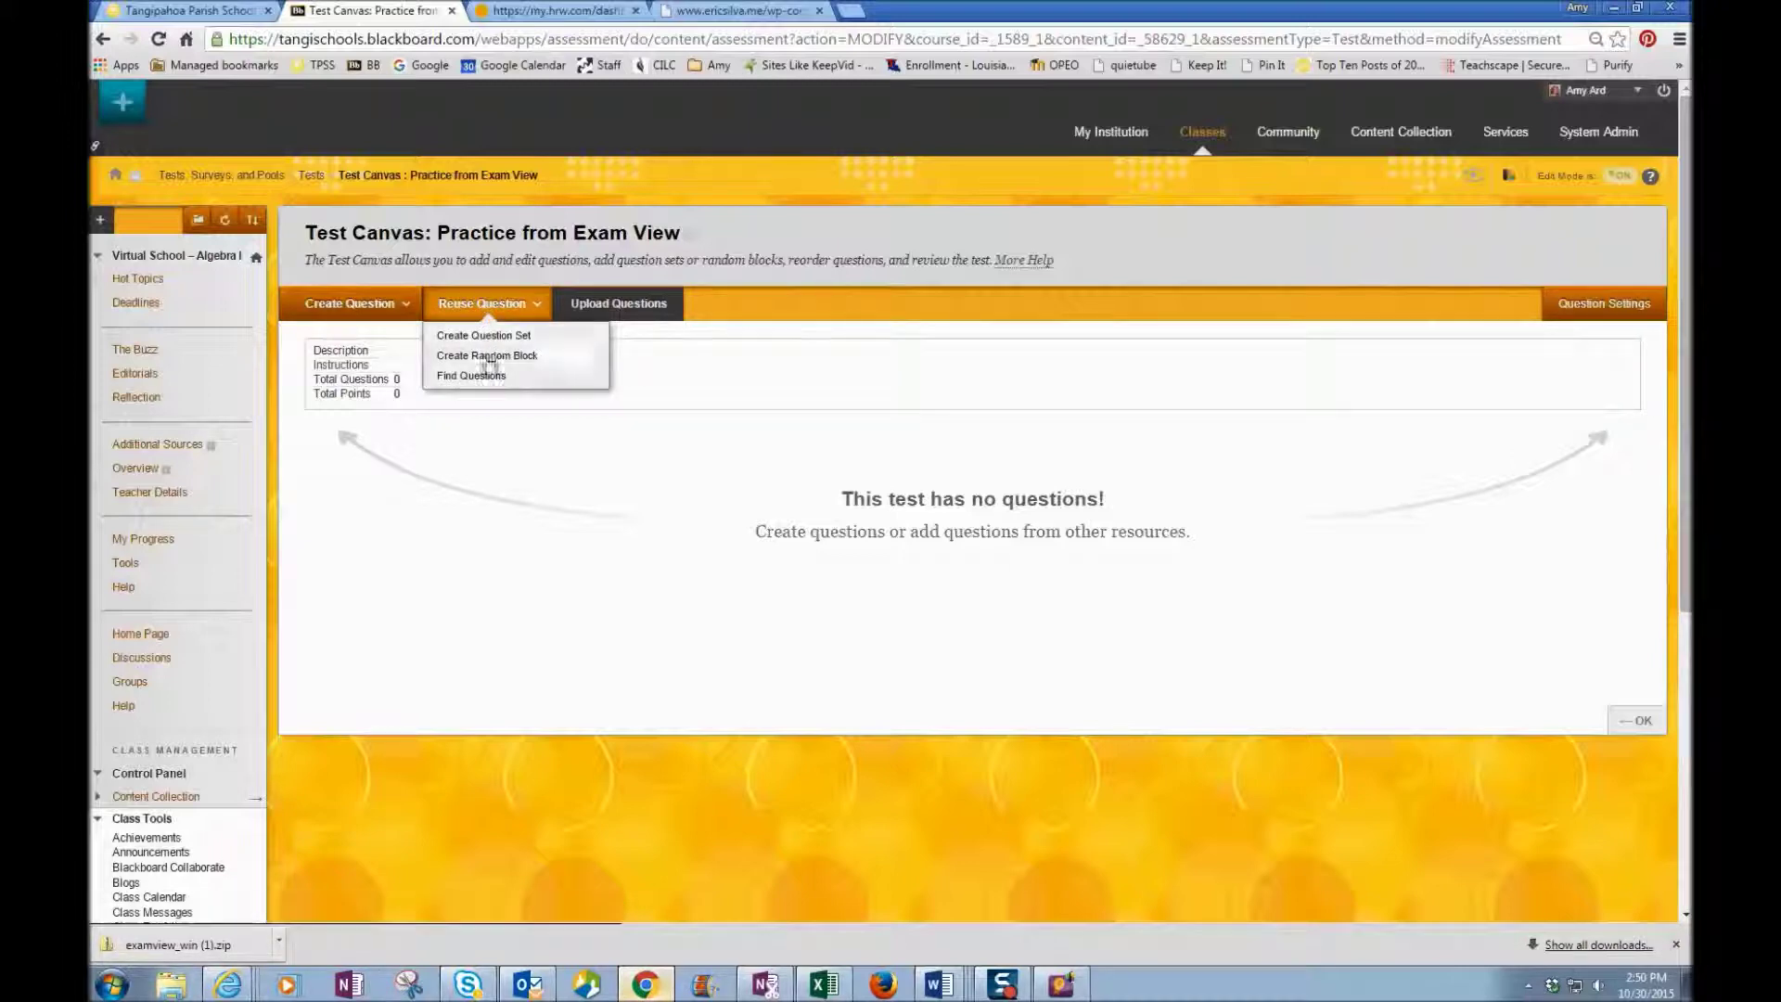
left_click(515, 379)
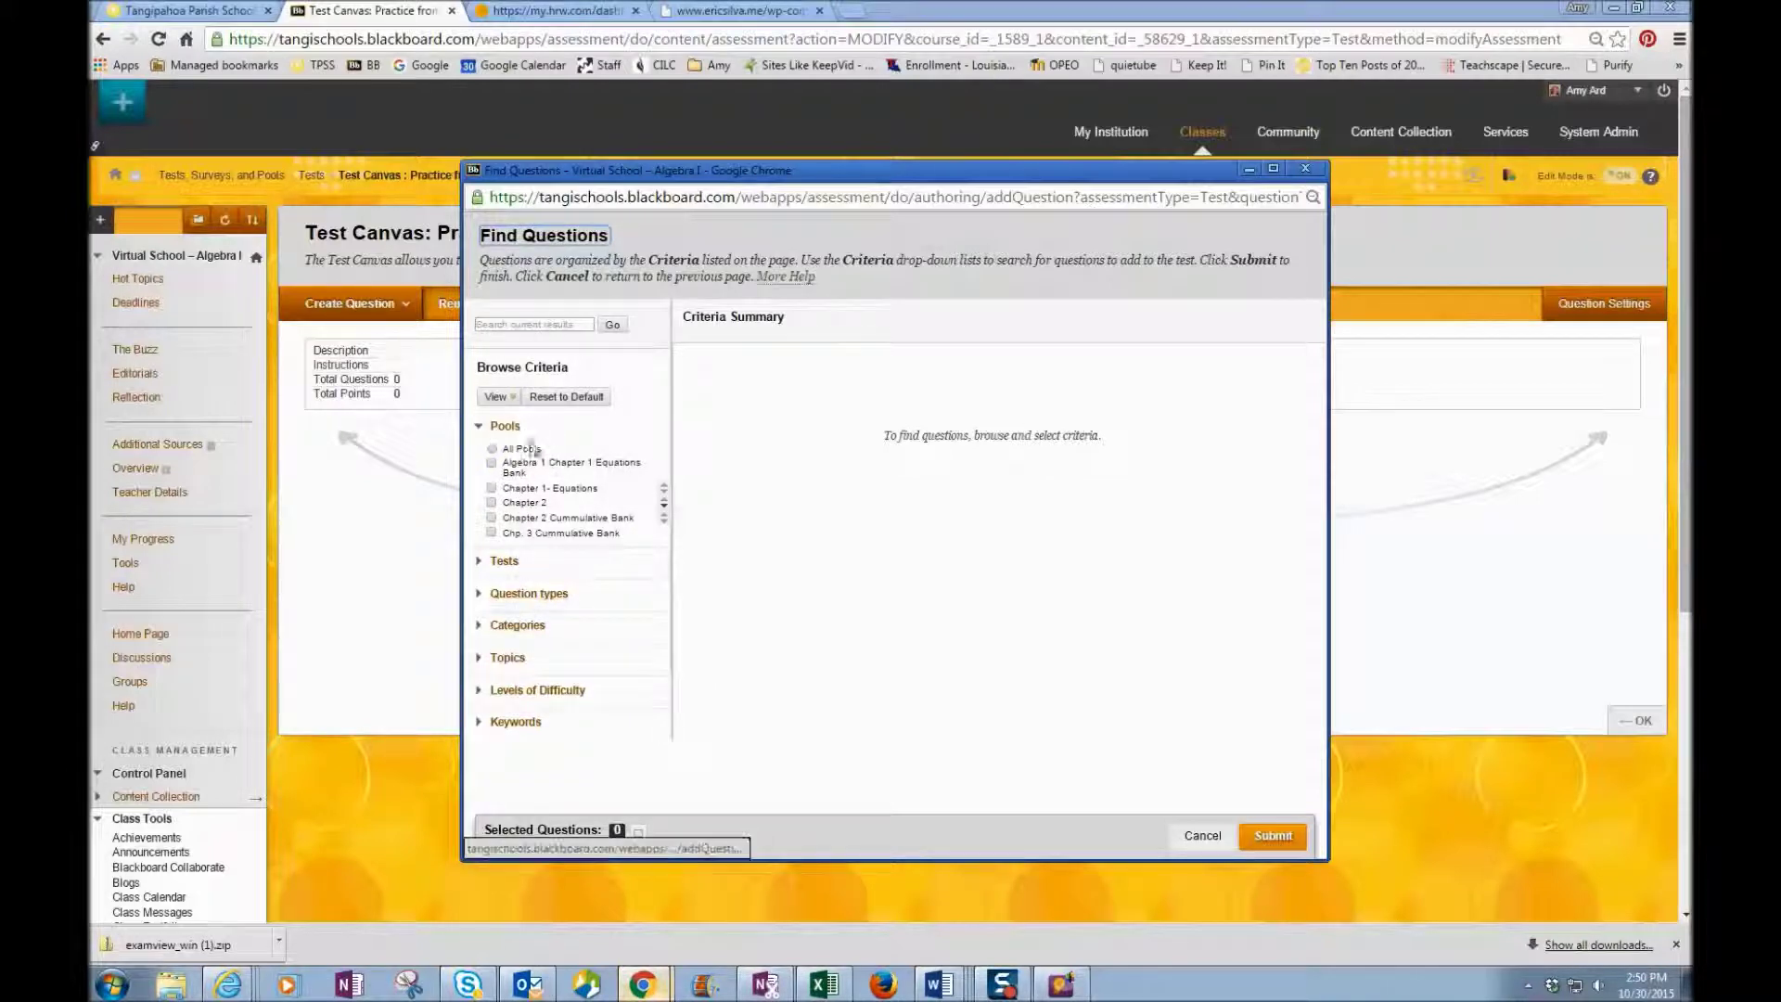
left_click(492, 534)
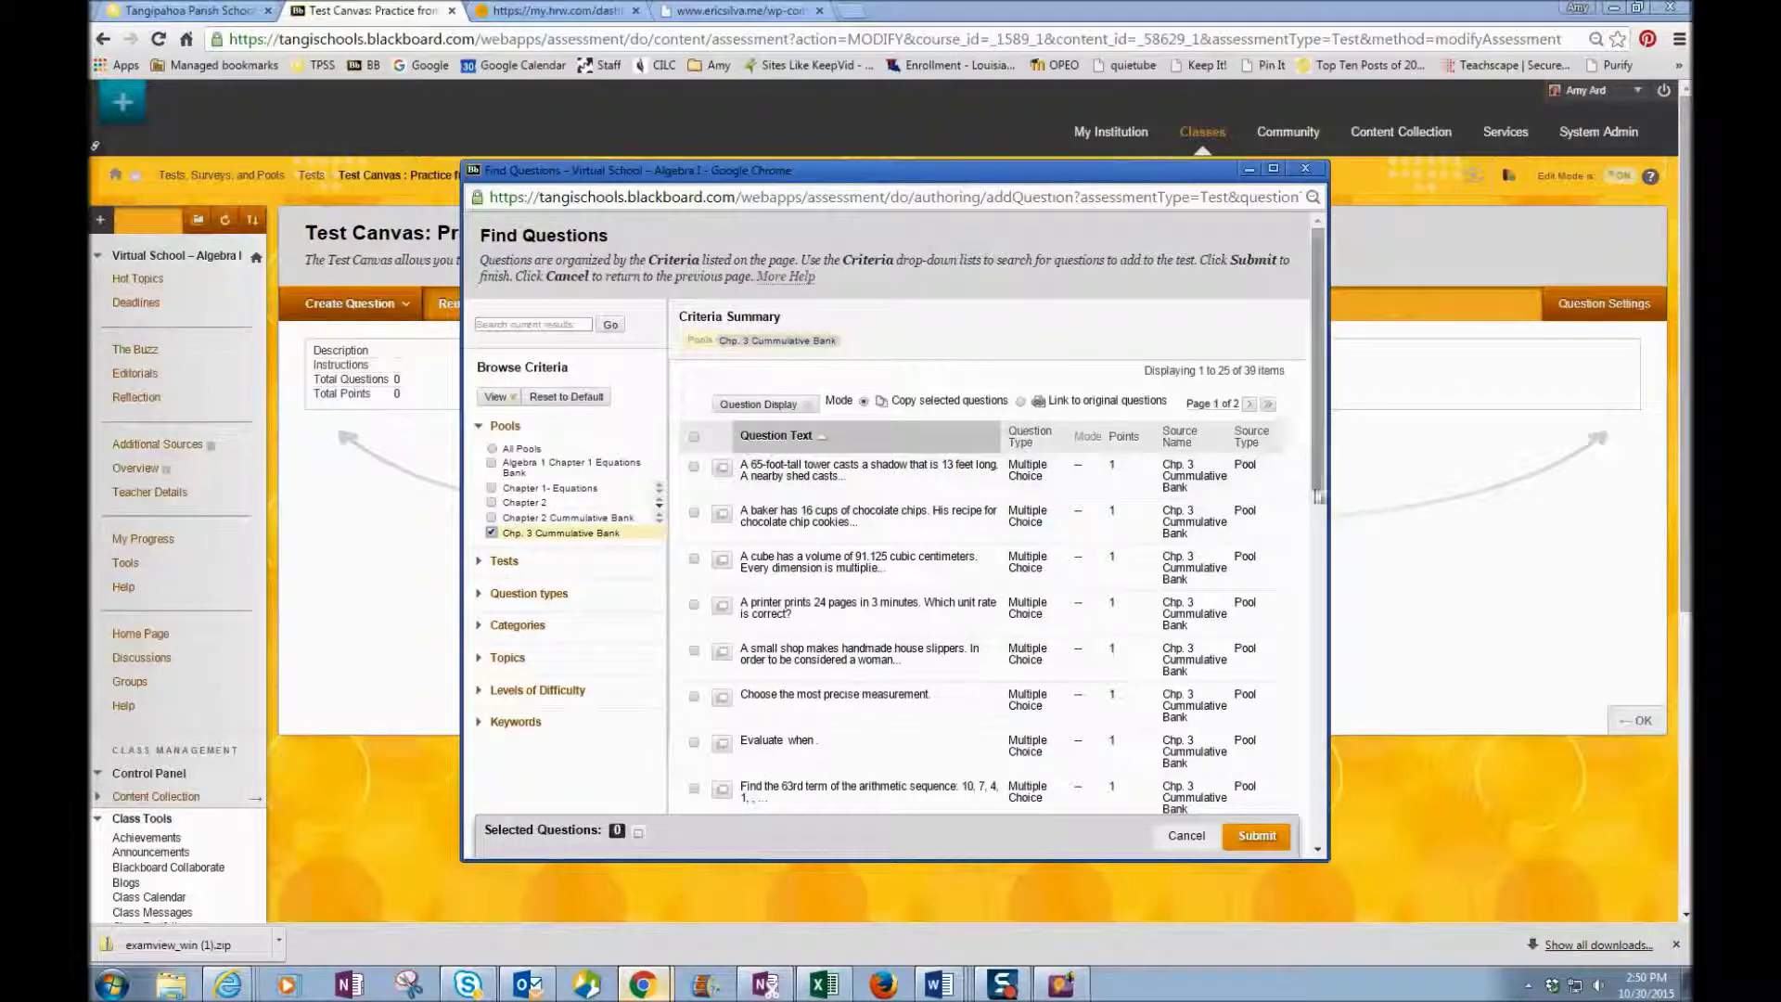
Browse the pool's question list and examine the details of the 65-foot-tall tower question.
left_click(1318, 524)
scroll(1342, 624, "down", 4)
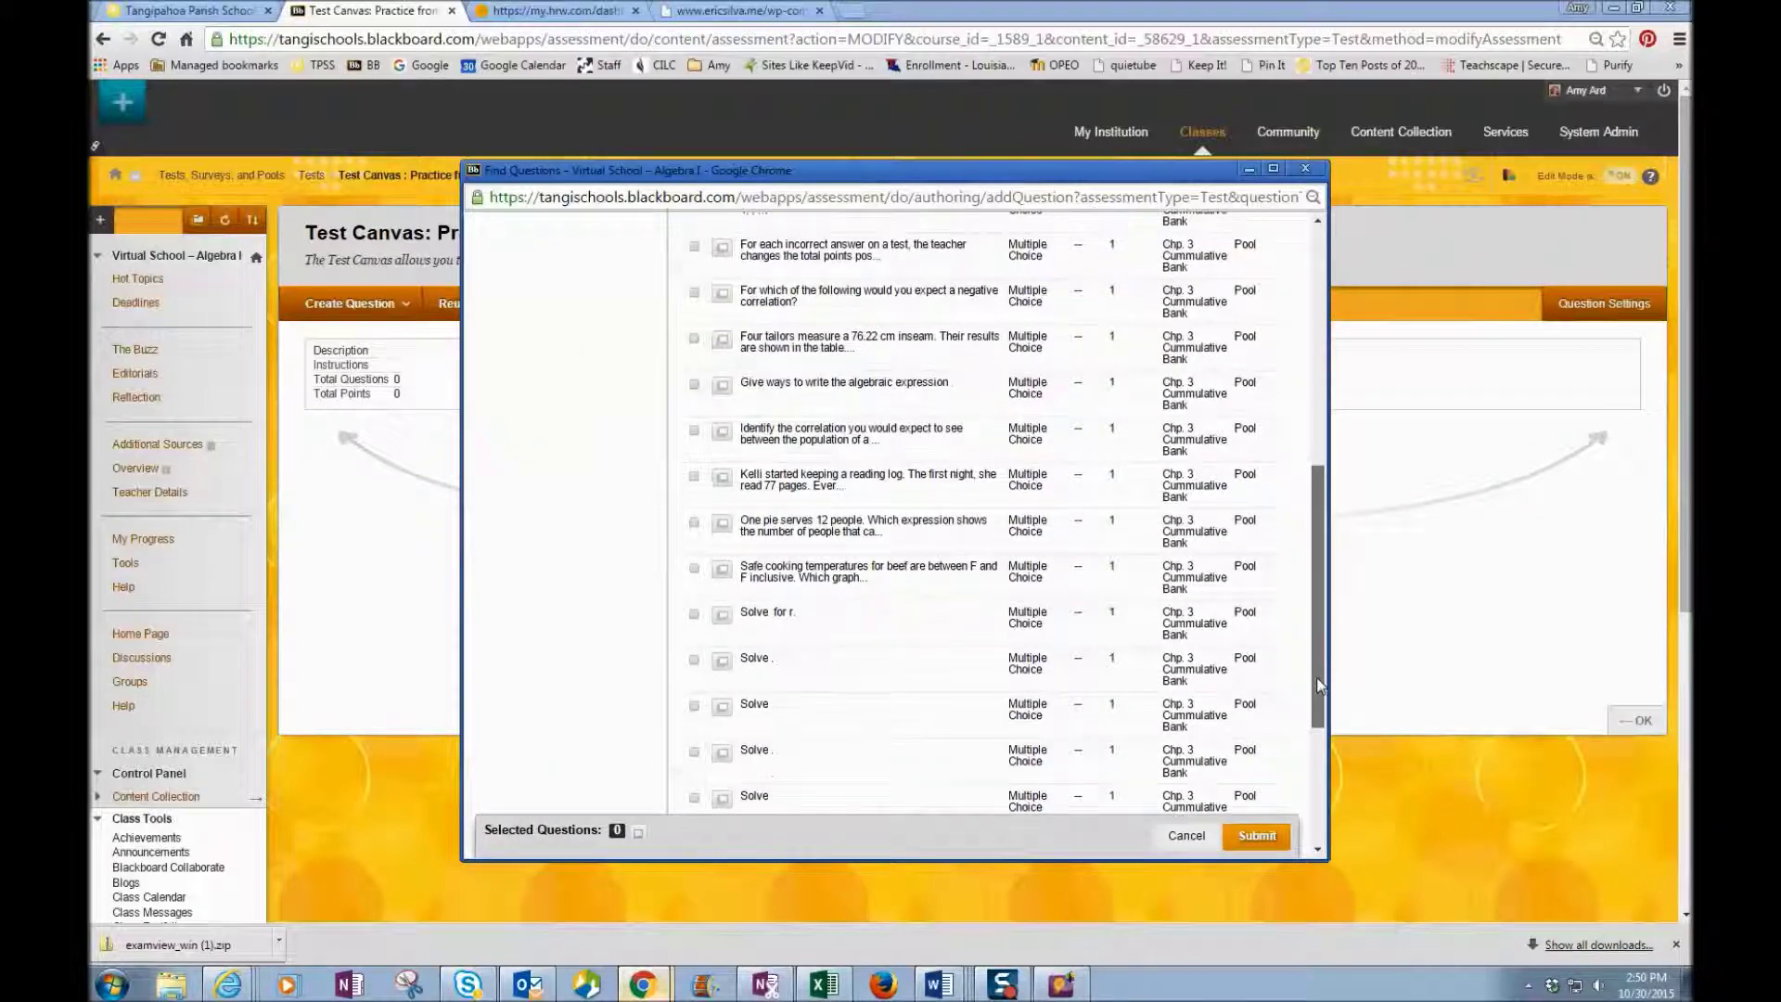
scroll(1344, 556, "up", 6)
scroll(1335, 547, "up", 6)
scroll(1326, 529, "down", 4)
scroll(1317, 506, "up", 2)
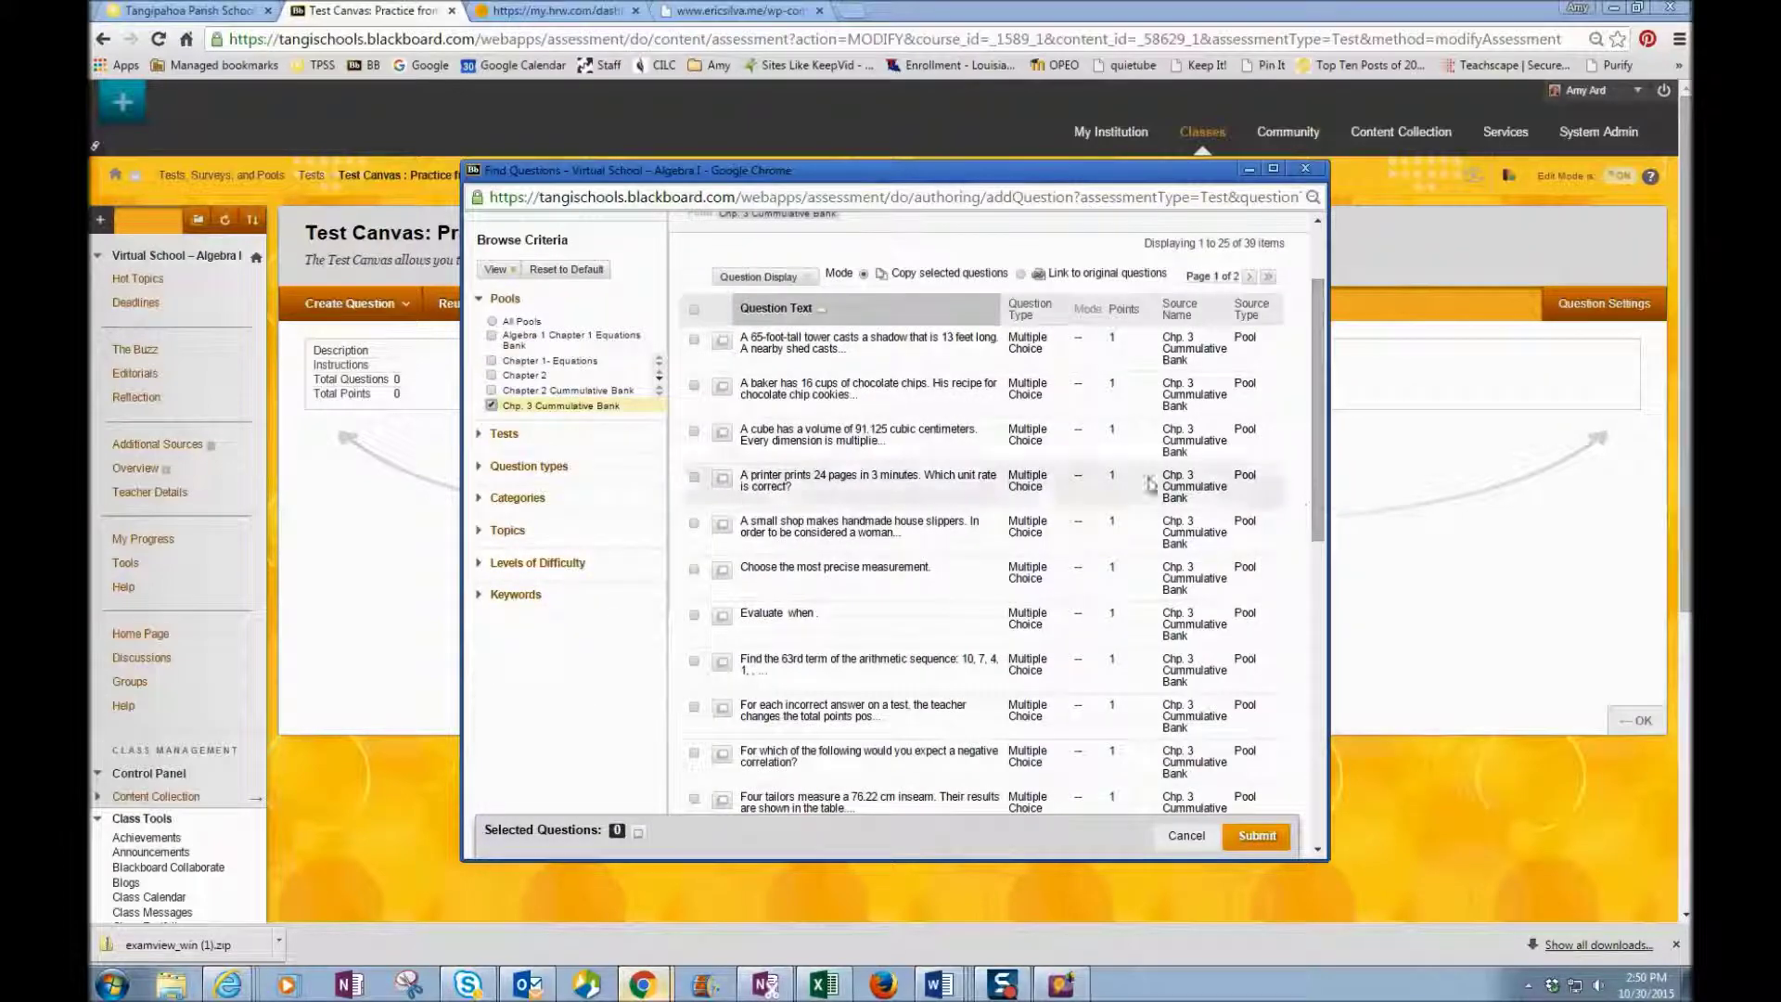
left_click(722, 345)
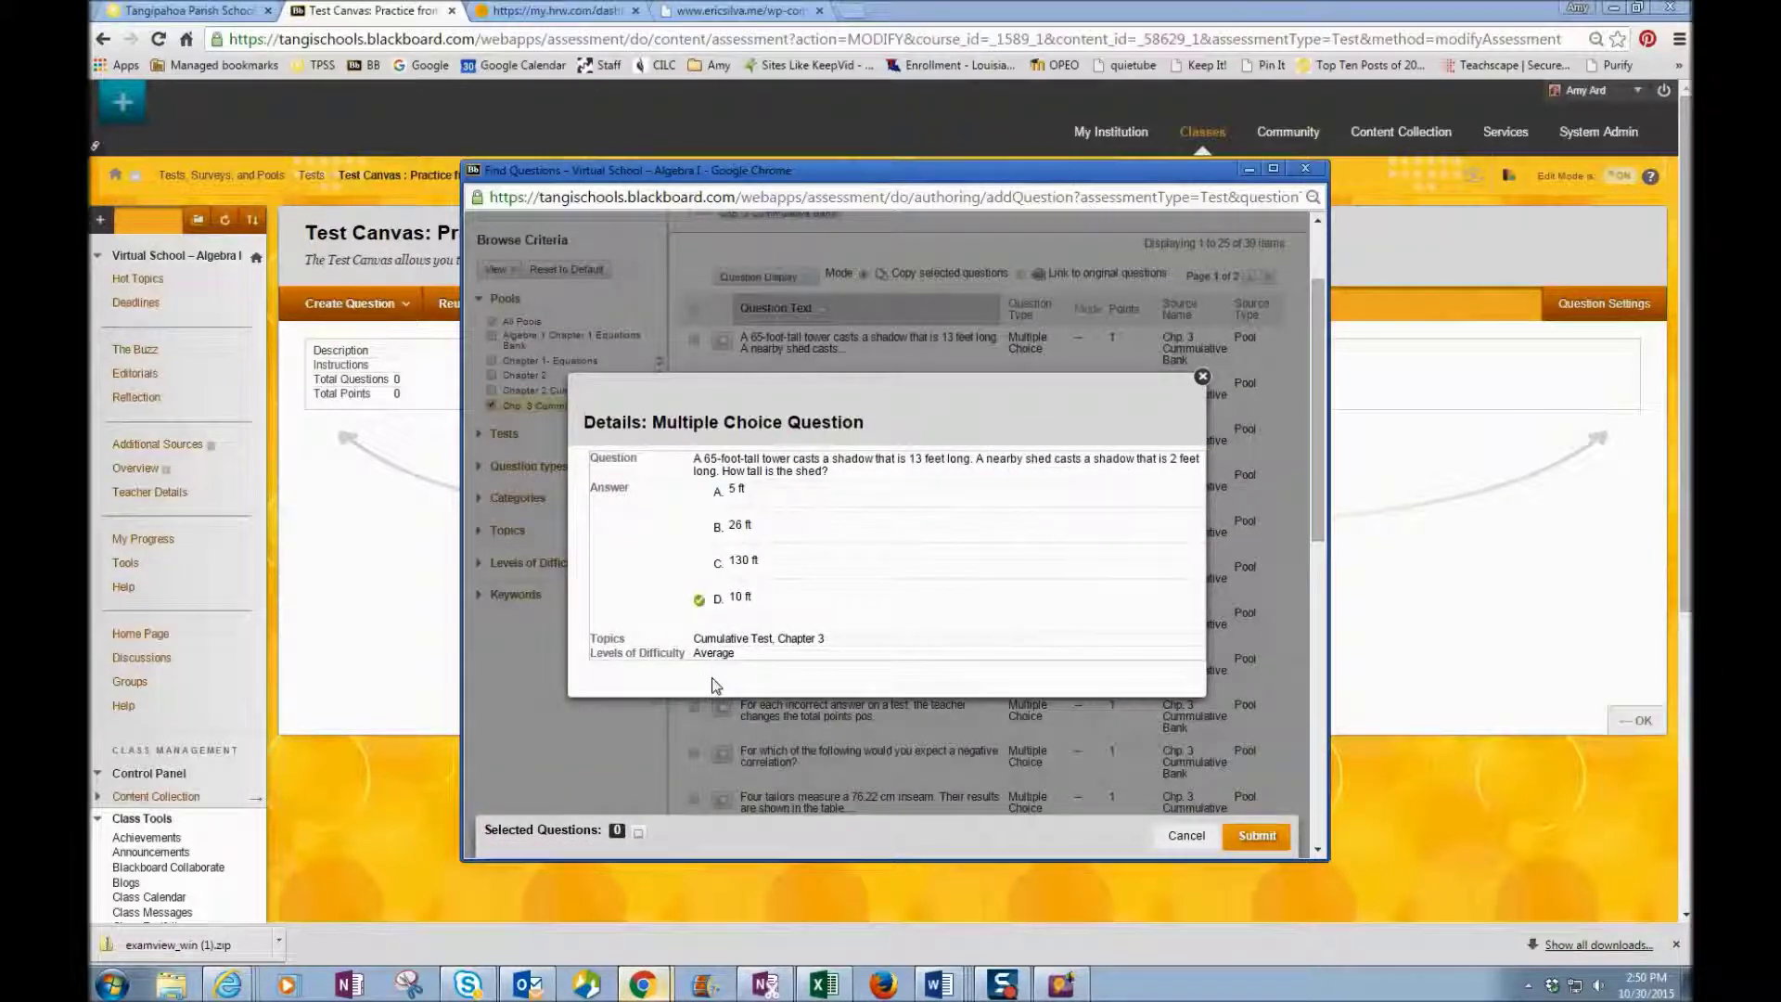
left_click(1201, 377)
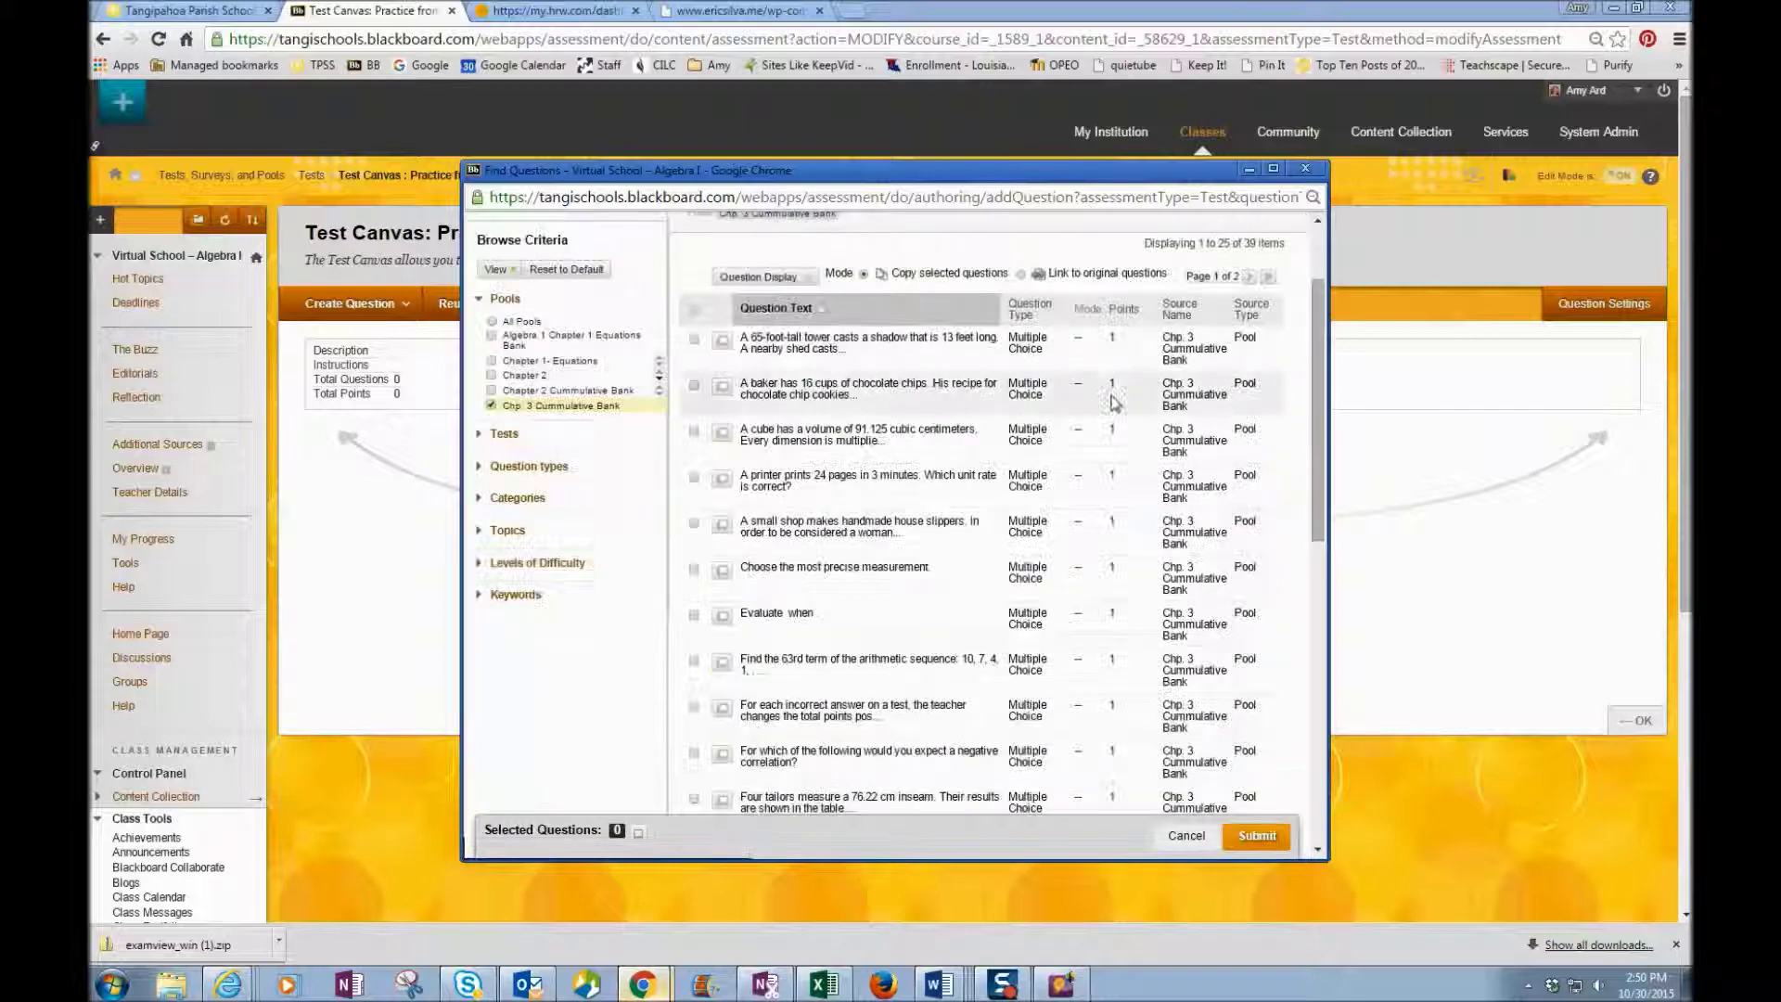
Add copies of the 65-foot tower, cube volume, handmade slippers, and "Evaluate when" questions to the test.
left_click(694, 339)
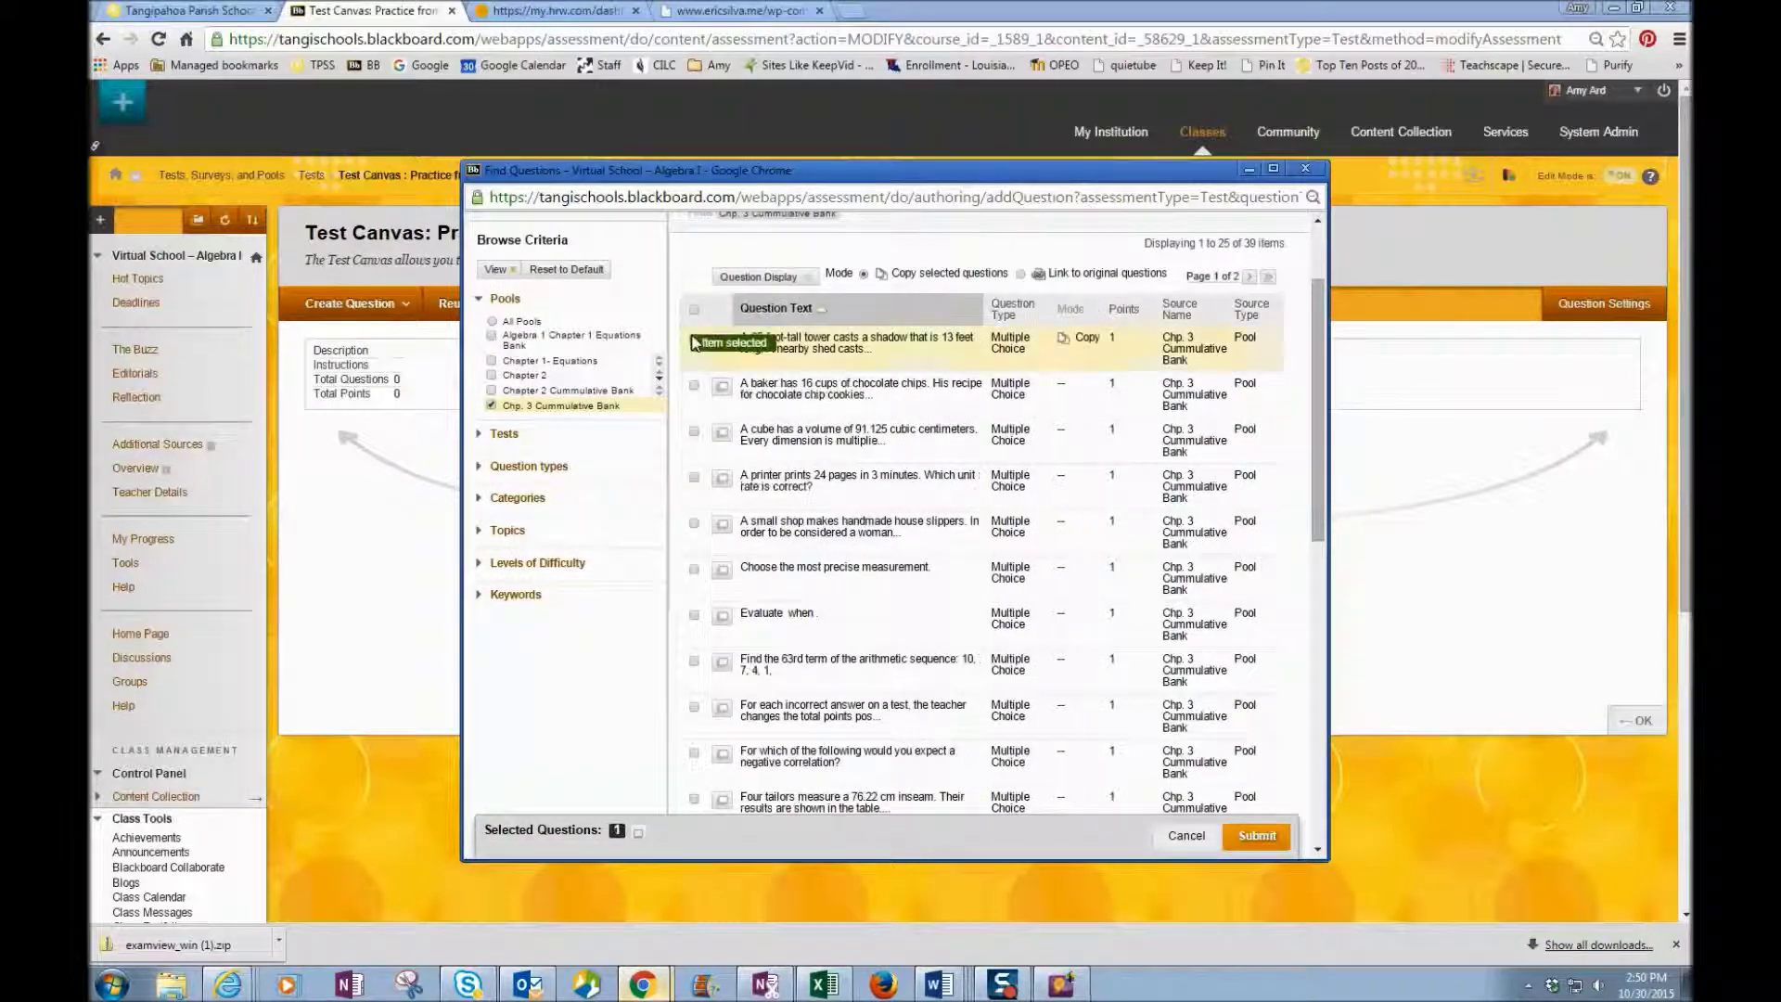
left_click(694, 432)
left_click(693, 524)
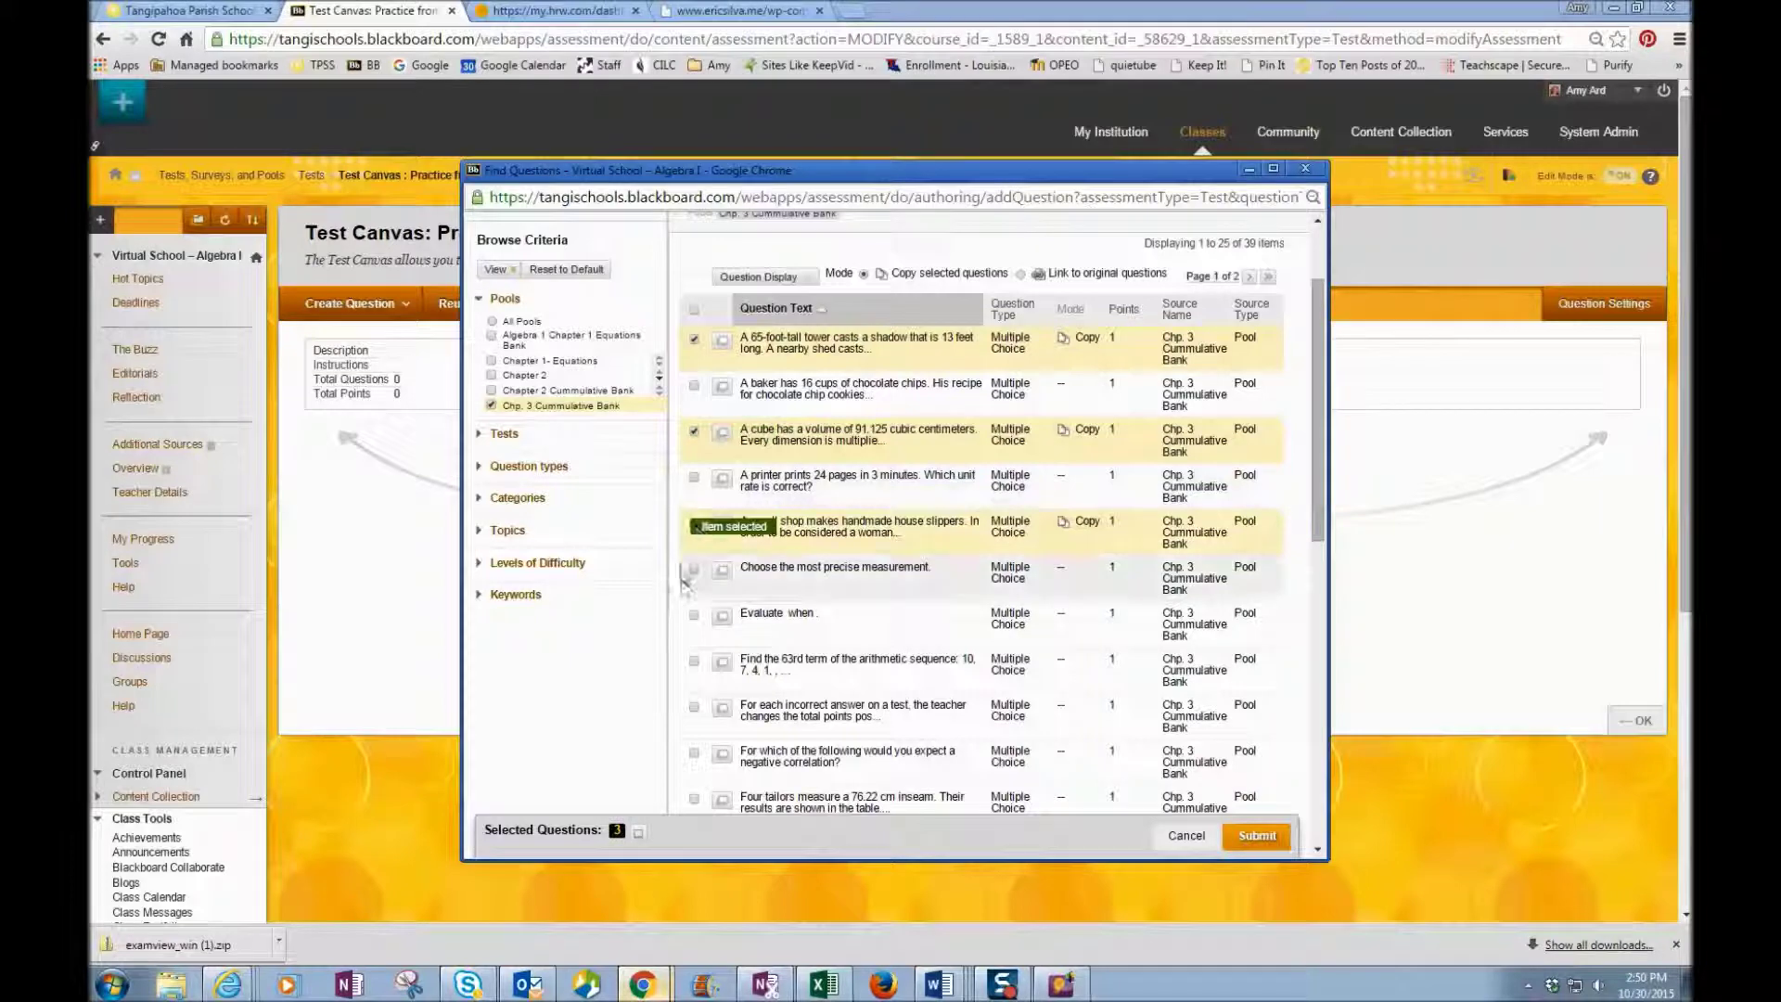
left_click(694, 616)
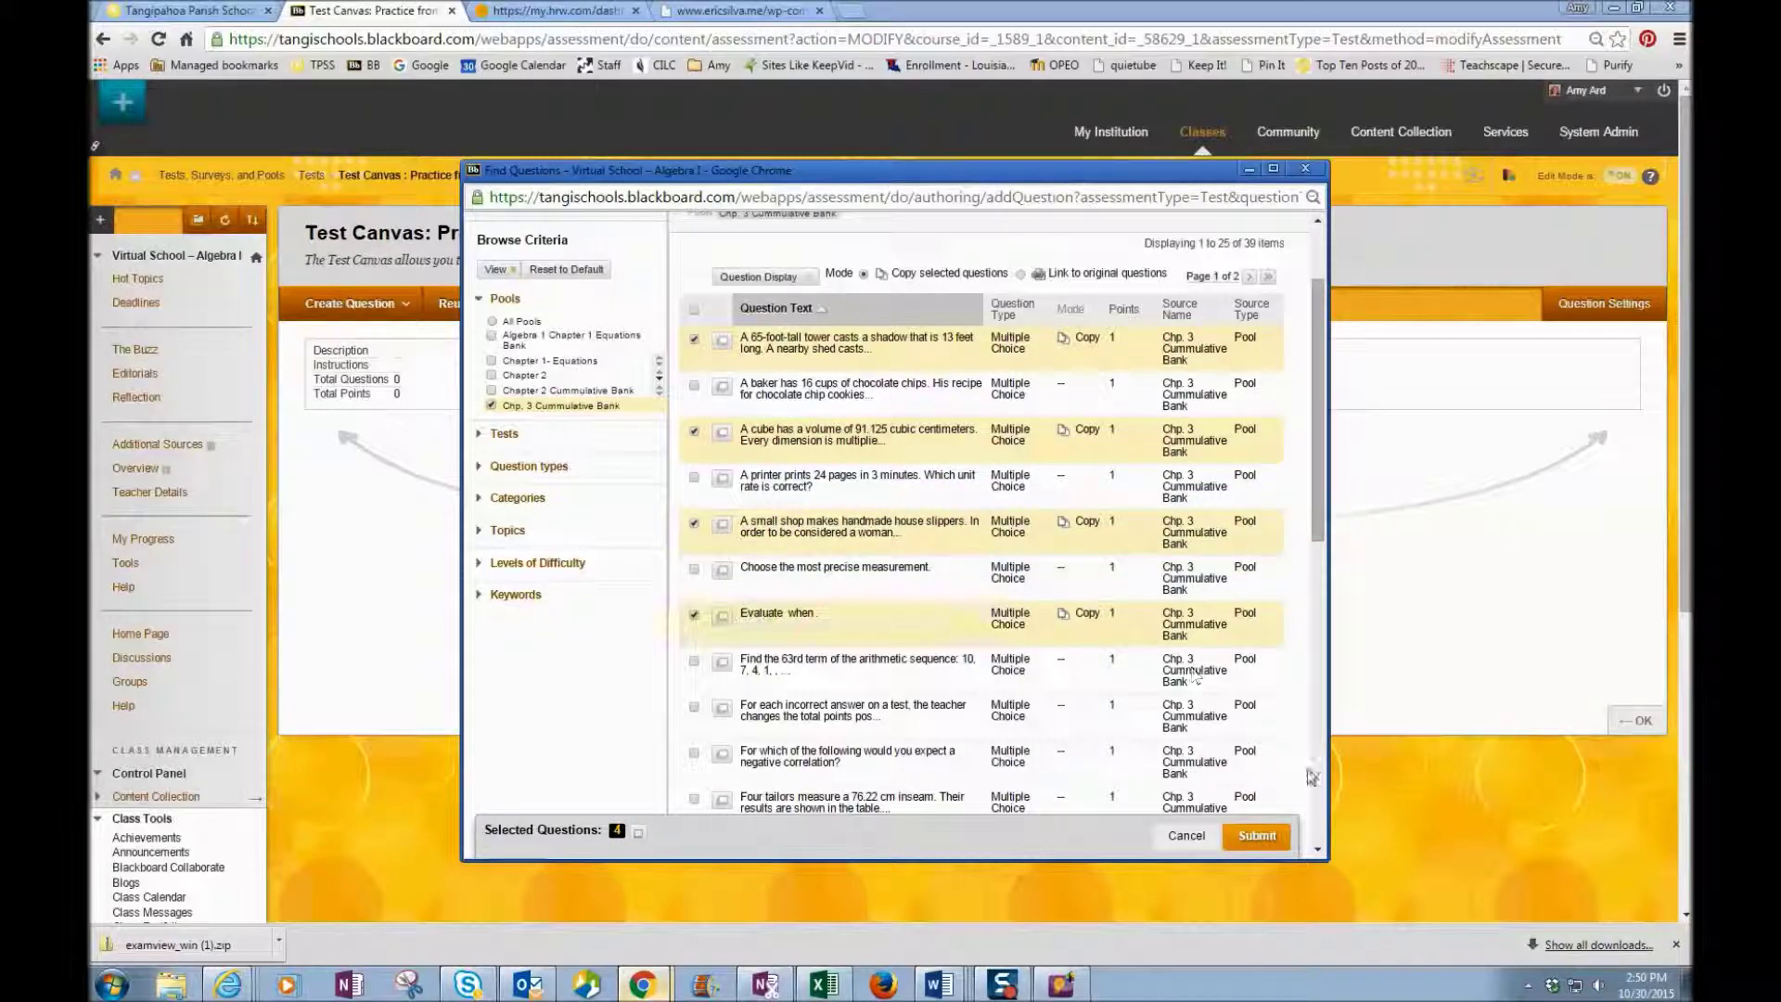
left_click(1258, 836)
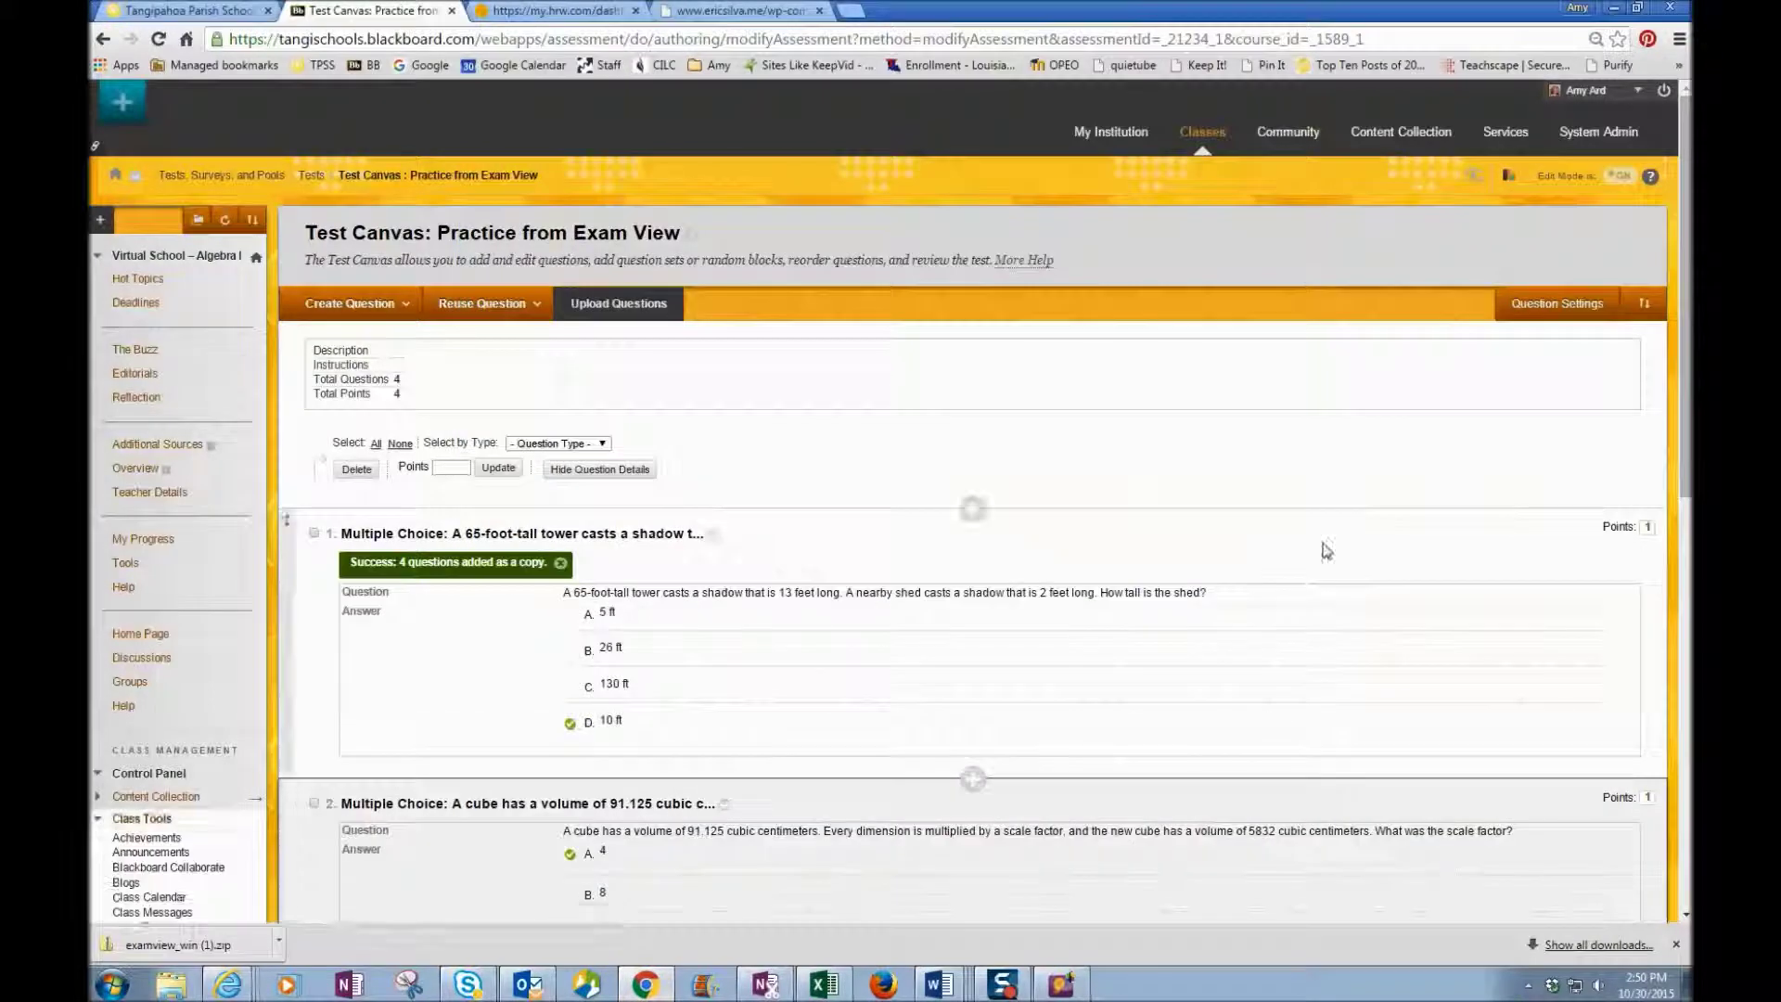
Review the added questions, then open the cube volume question for editing and examine its options, answers, feedback, and categories.
scroll(1326, 533, "down", 2)
scroll(751, 548, "down", 6)
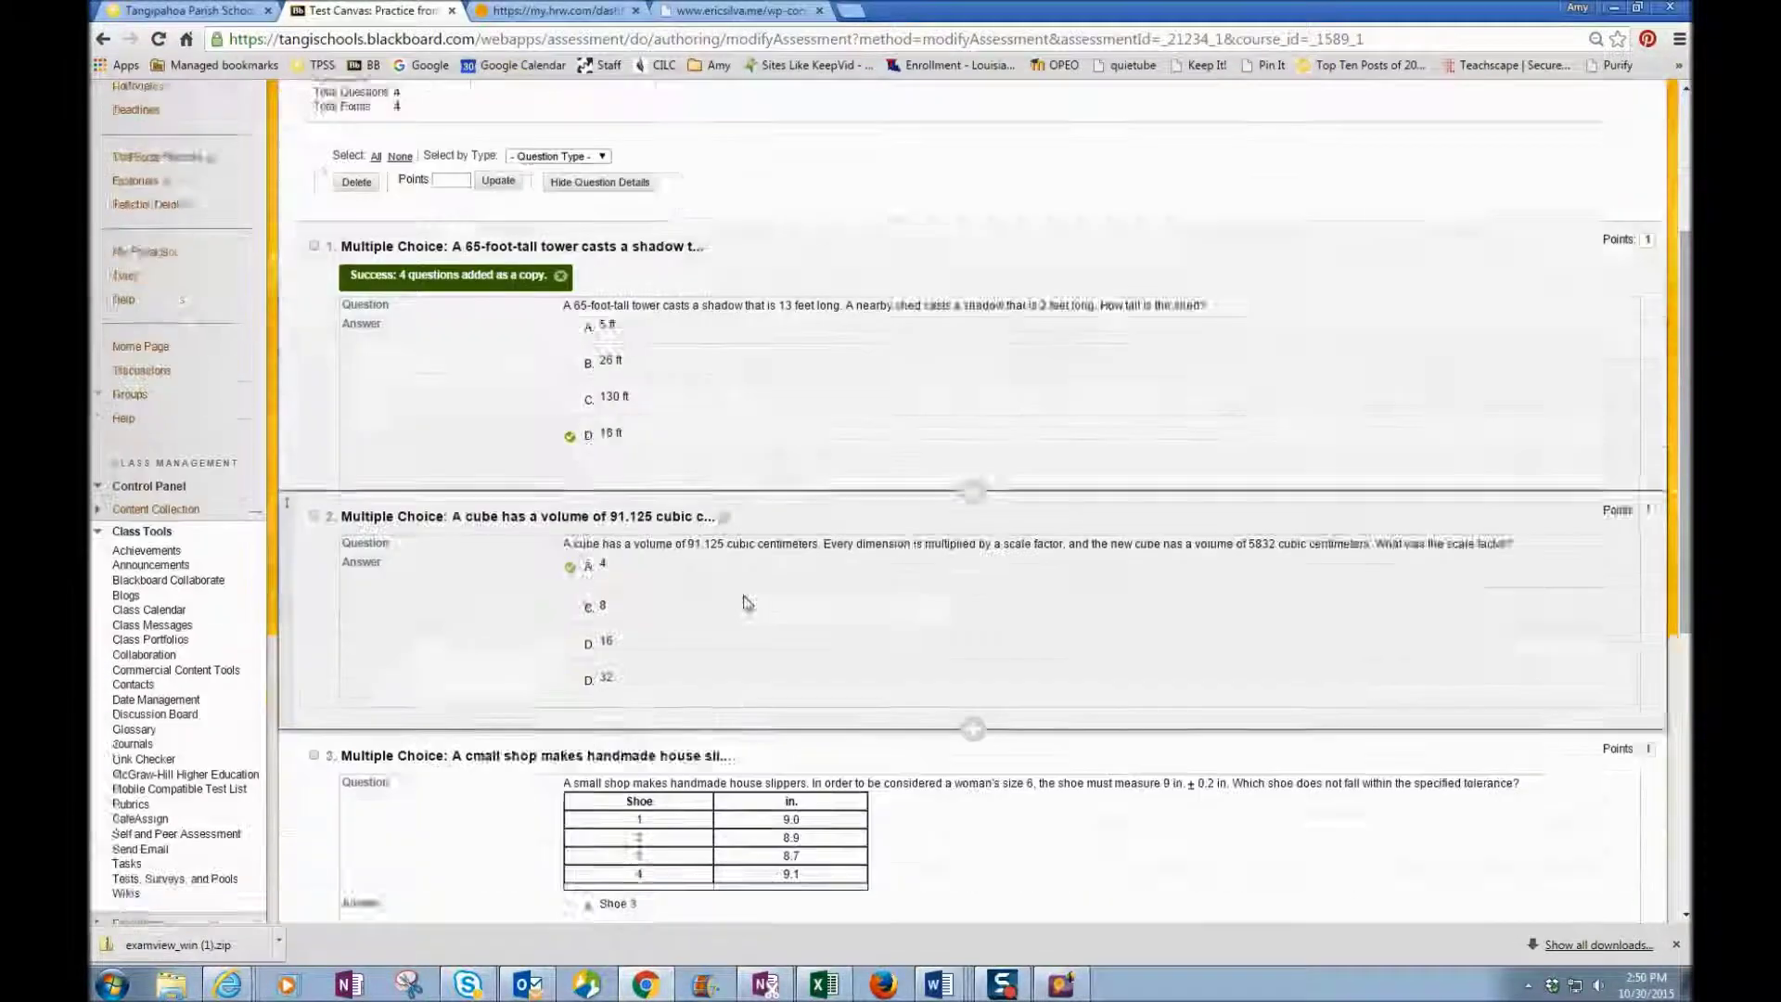
scroll(748, 614, "down", 1)
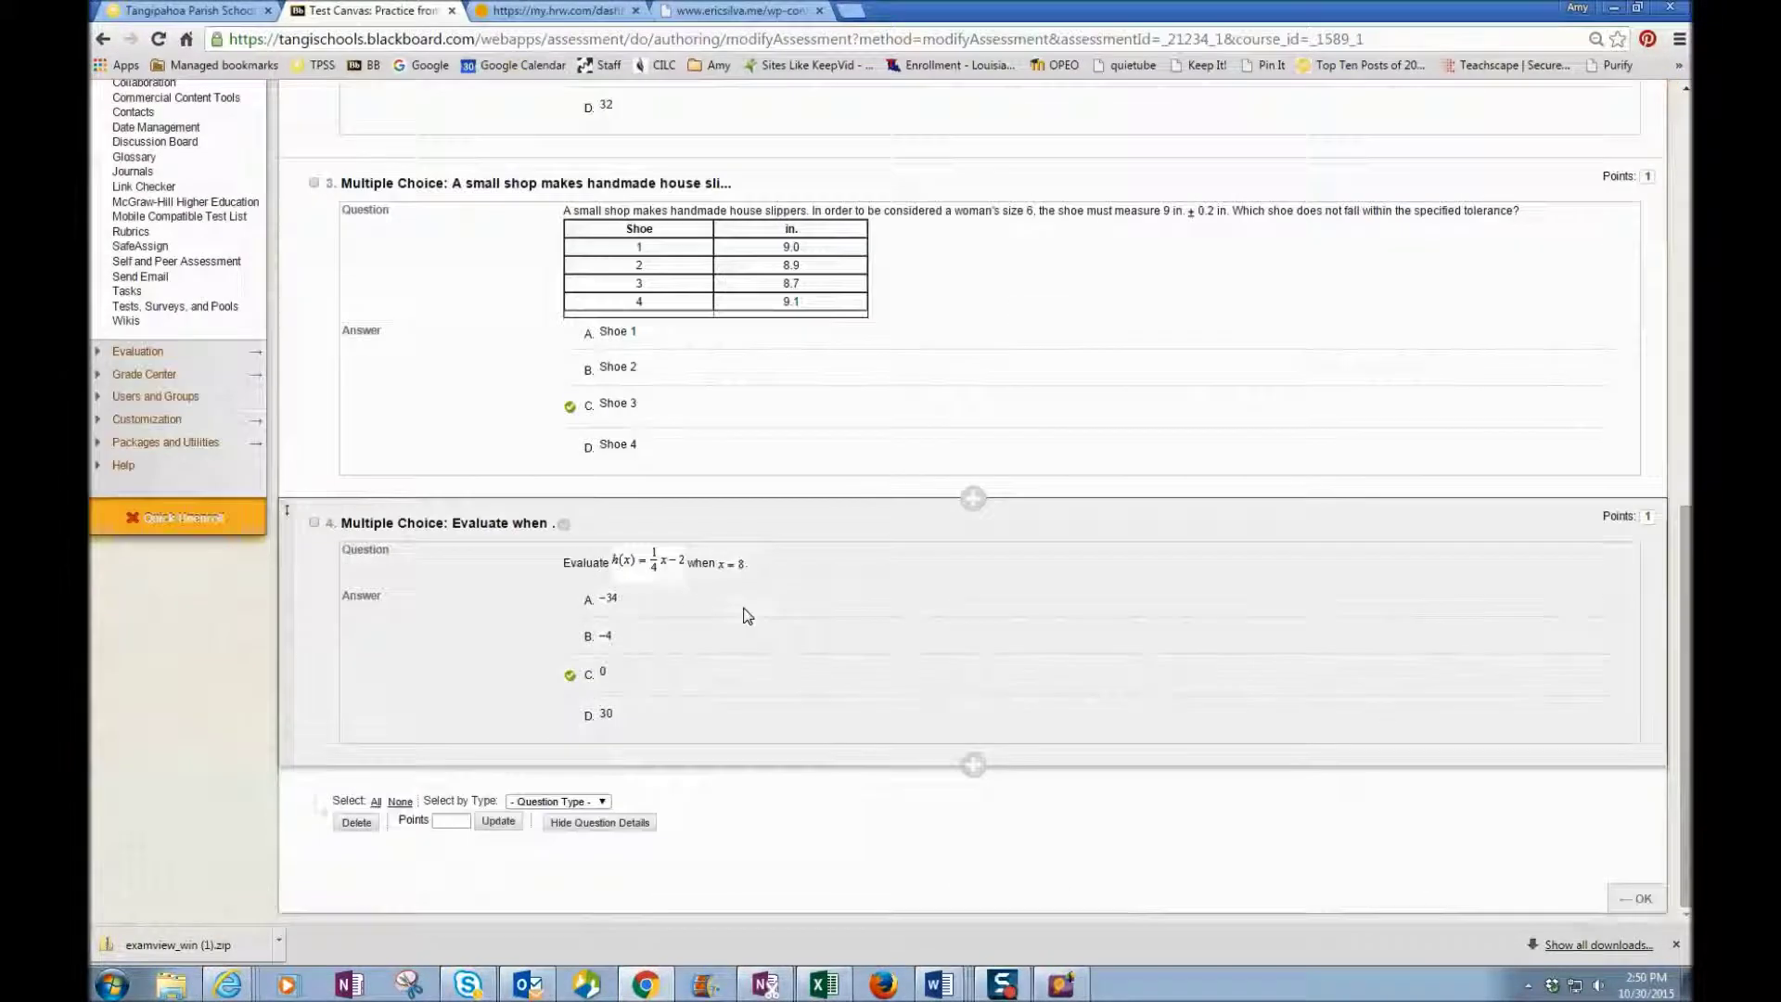
scroll(611, 643, "up", 3)
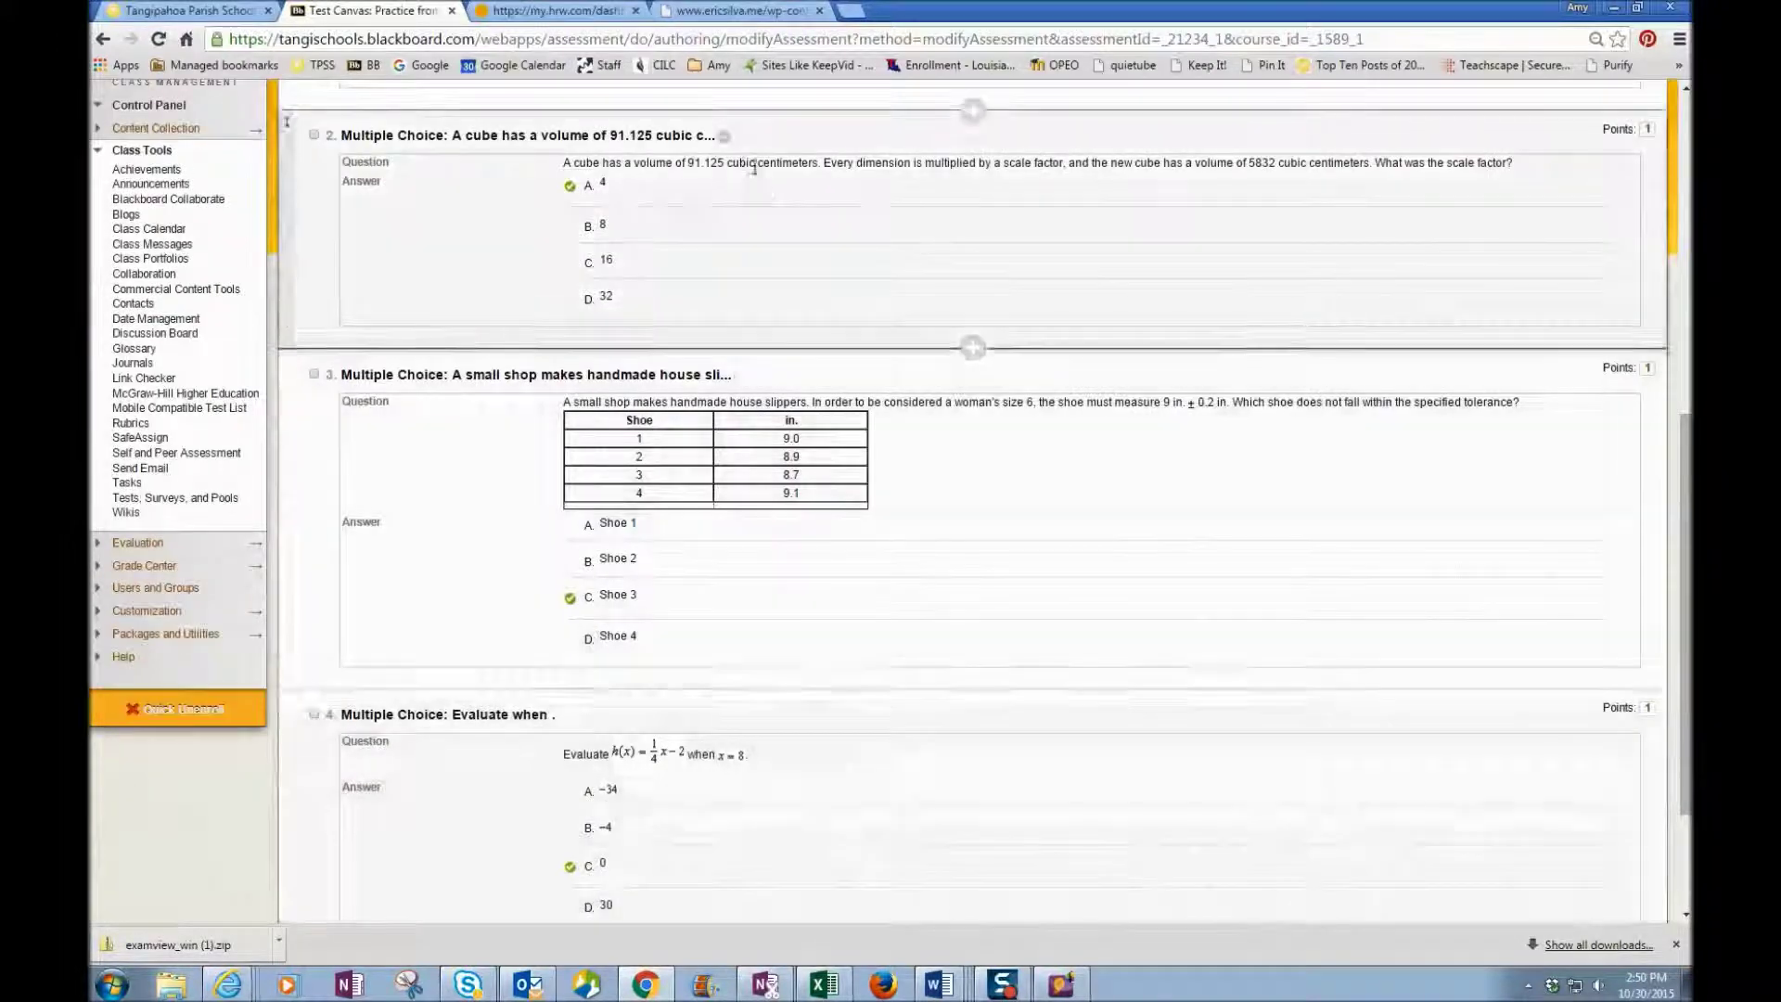
left_click(727, 234)
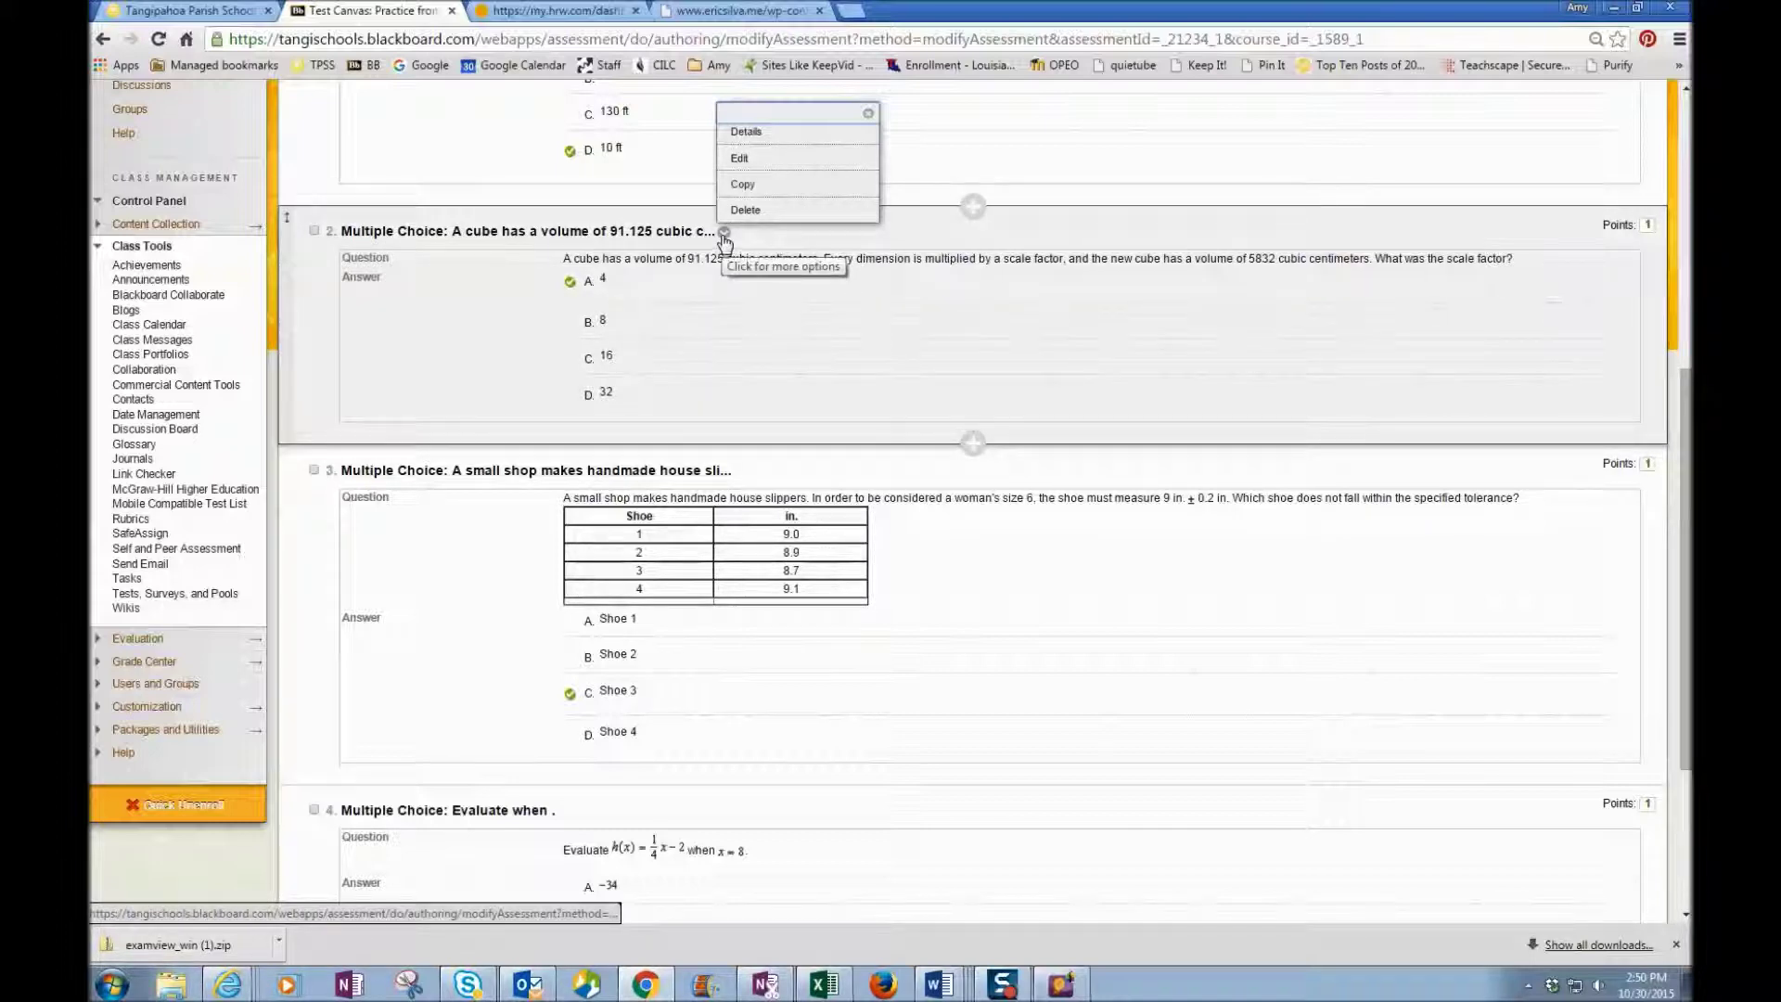
left_click(766, 157)
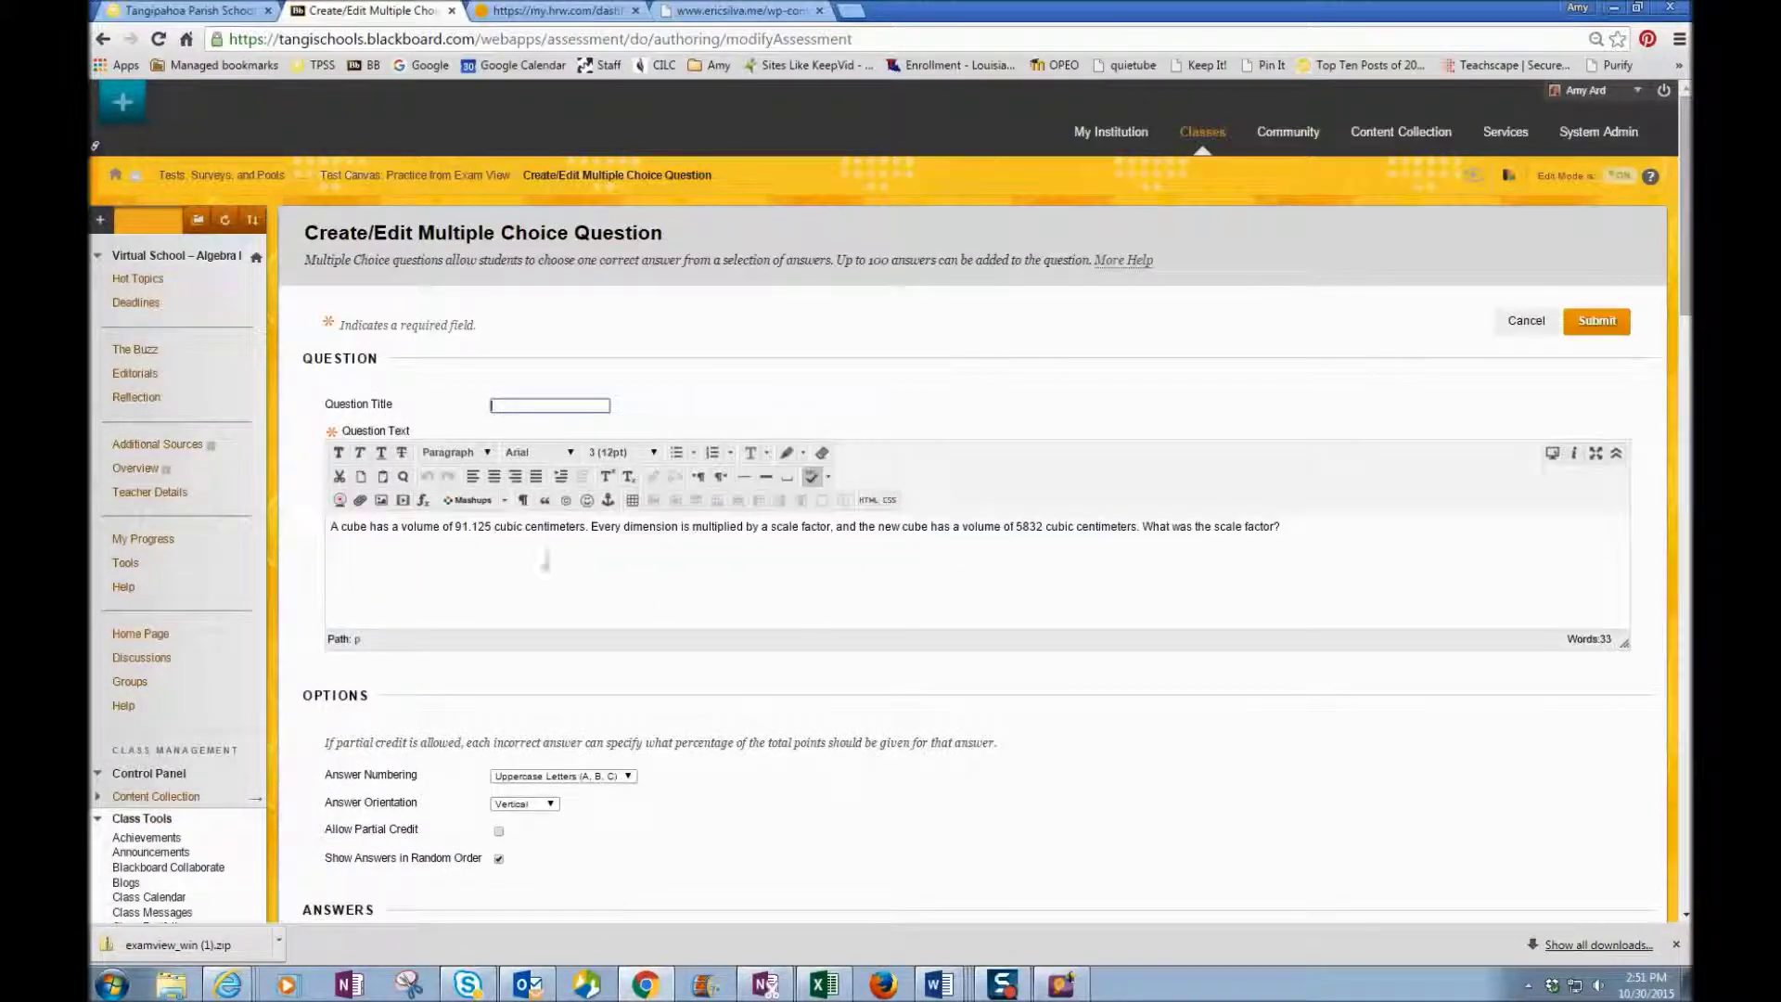
scroll(616, 566, "down", 5)
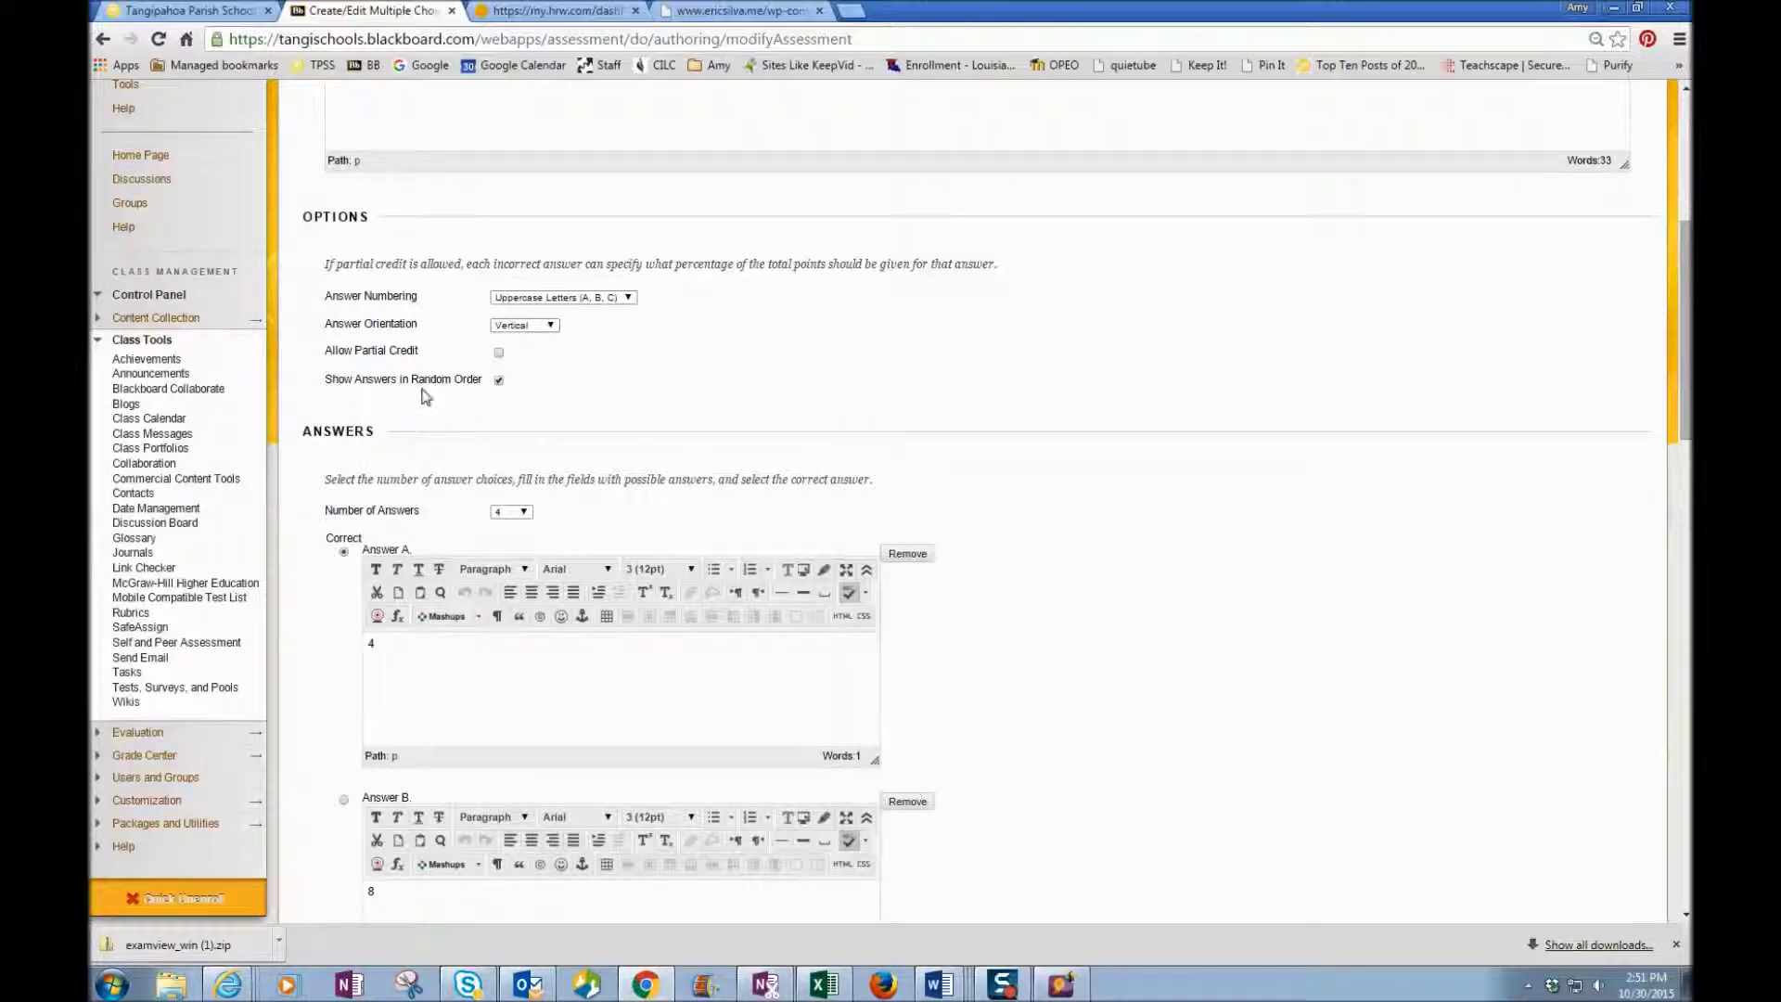
scroll(422, 396, "down", 5)
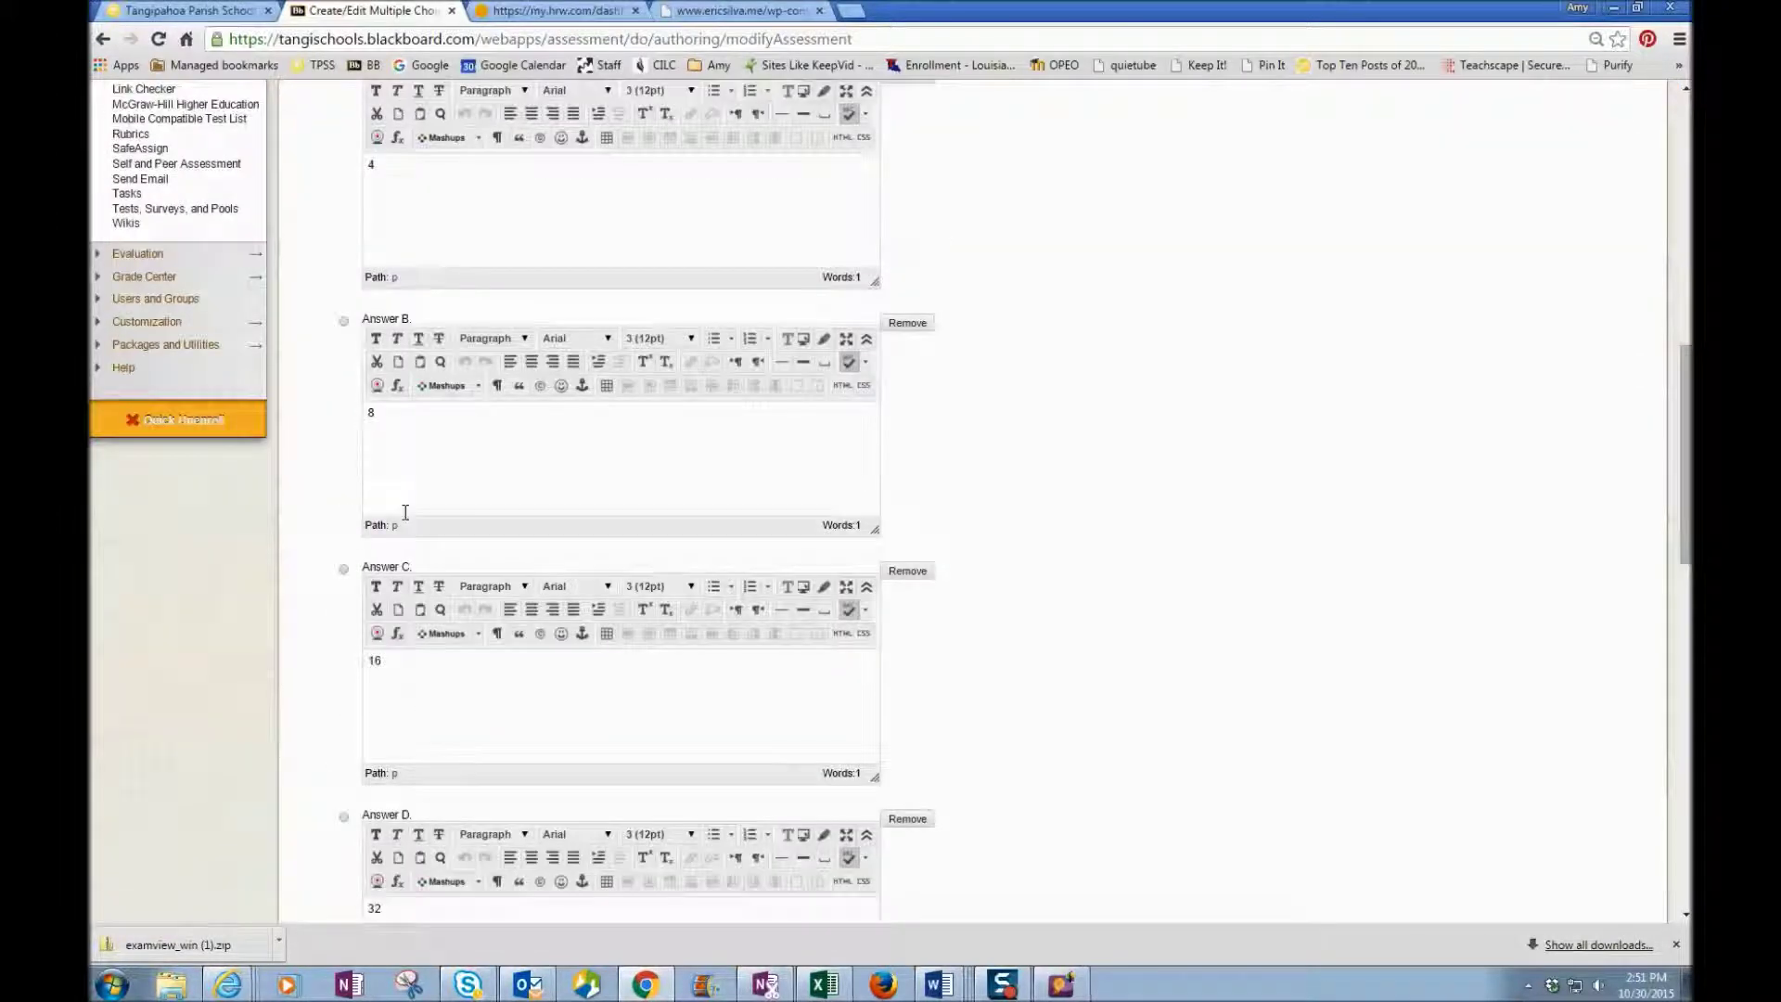
scroll(405, 512, "down", 8)
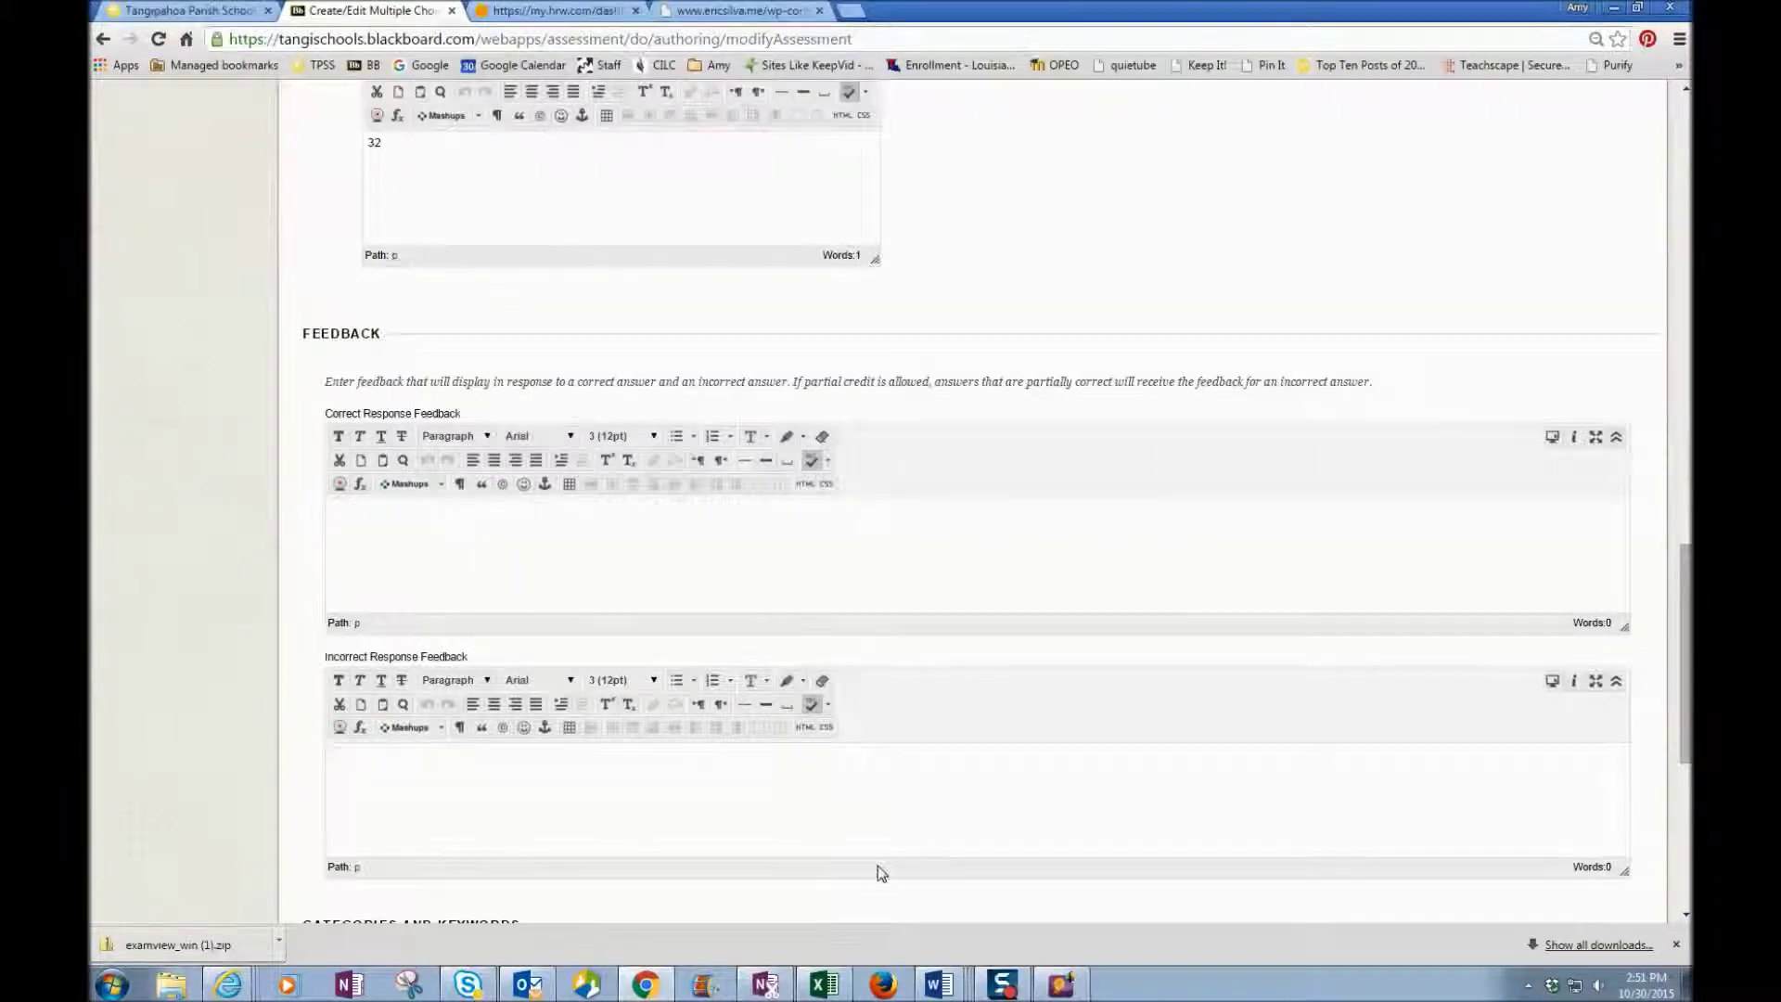
scroll(881, 871, "down", 6)
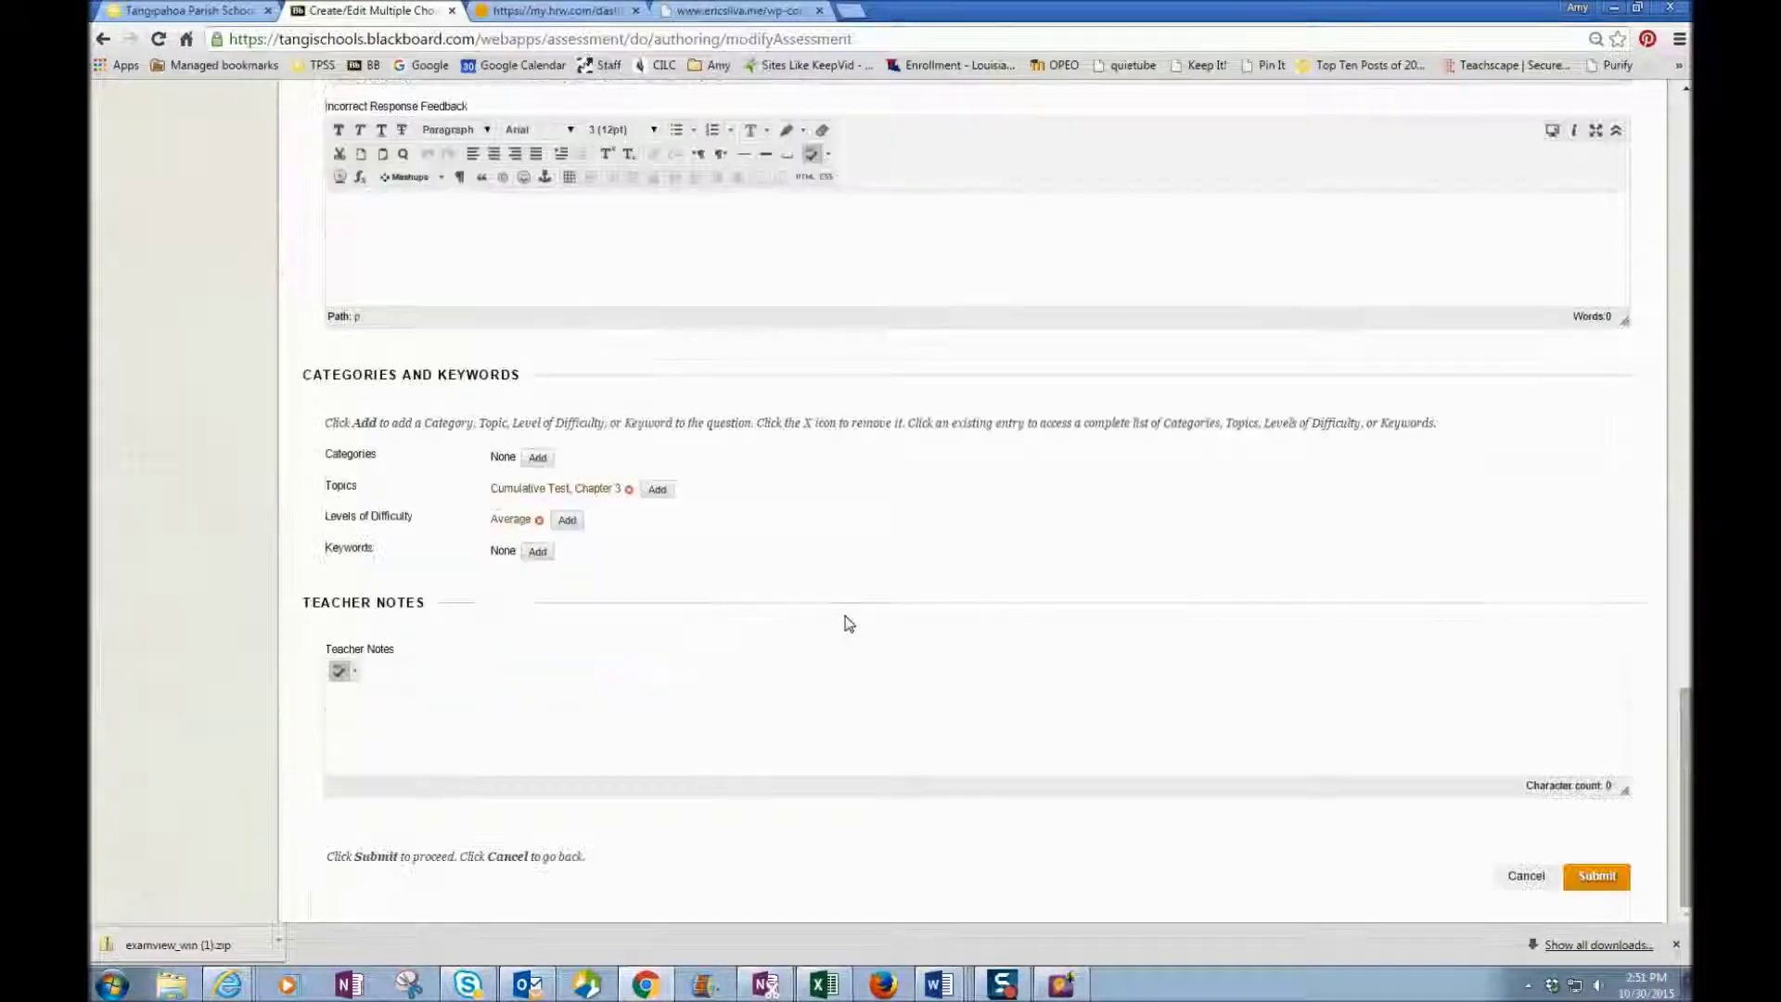